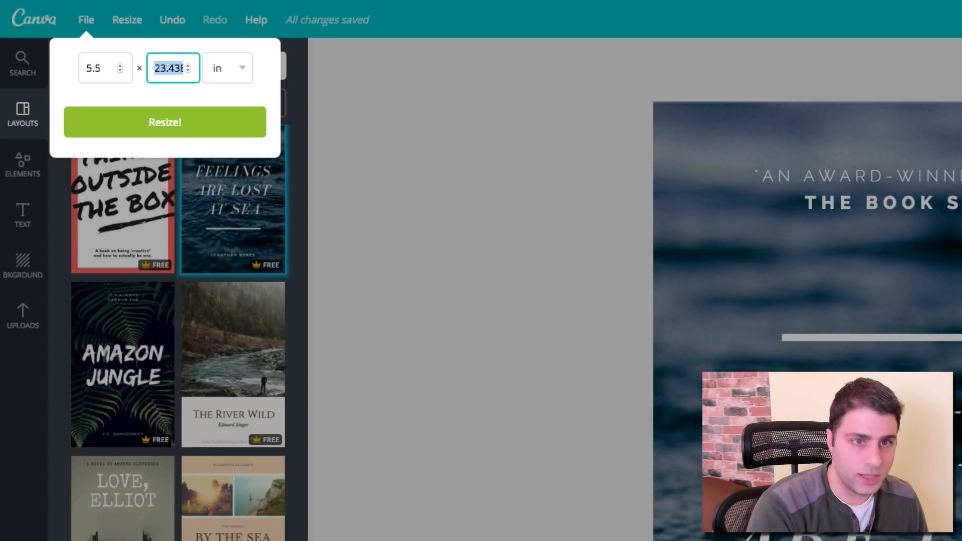
Step: Resize the cover design to 5.5 × 8.5 inches and open the PDF folder holding the ebook
text(8.5)
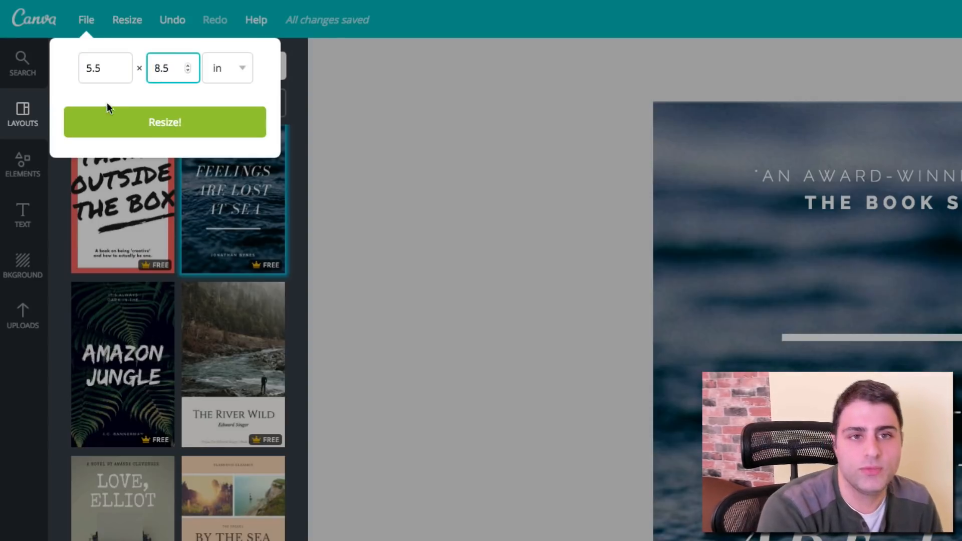
click(115, 117)
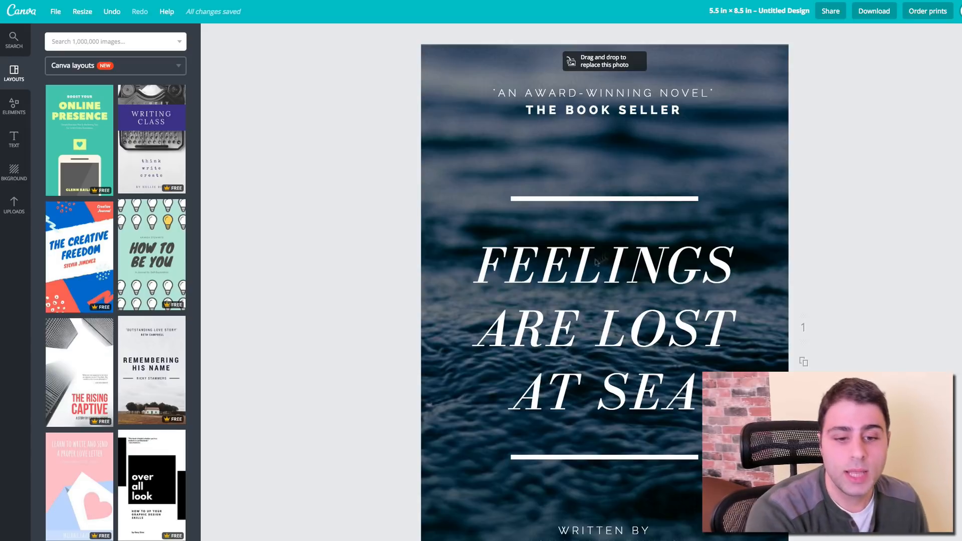
click(301, 540)
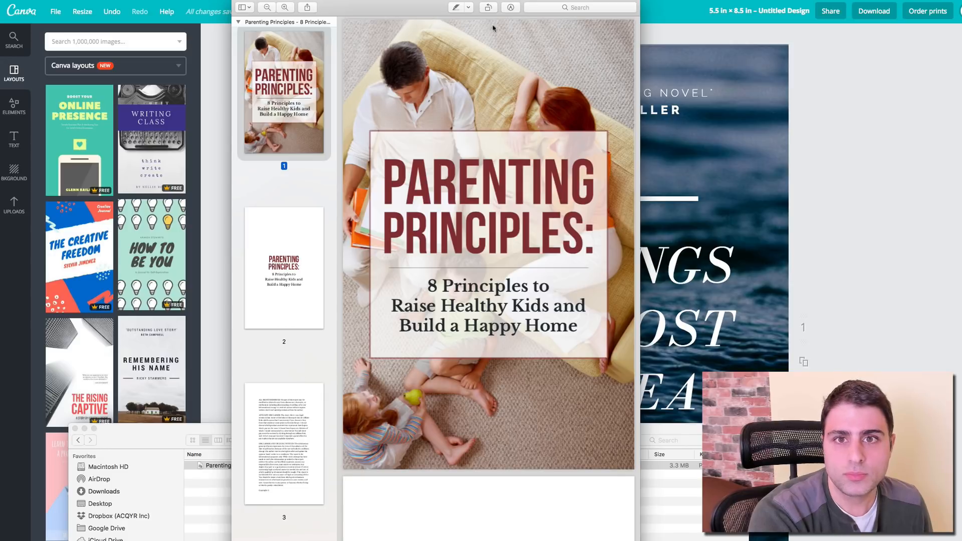
Step: Place the 80-page ebook PDF window beside the Canva cover, then return to the cover design
drag(434, 11, 701, 34)
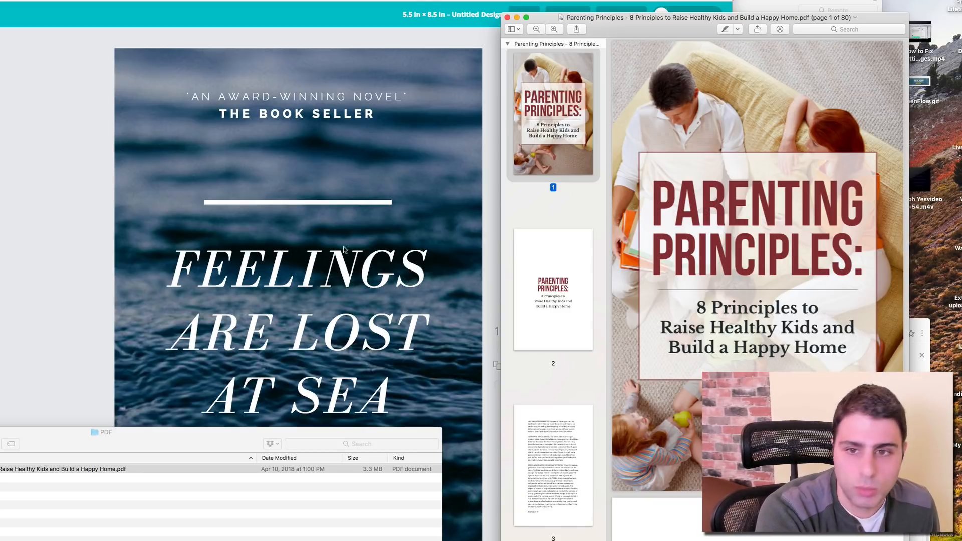
click(324, 266)
Step: Replace the cover title with 'THE' and 'PARENTING TOOLBOX' on separate lines
double_click(325, 265)
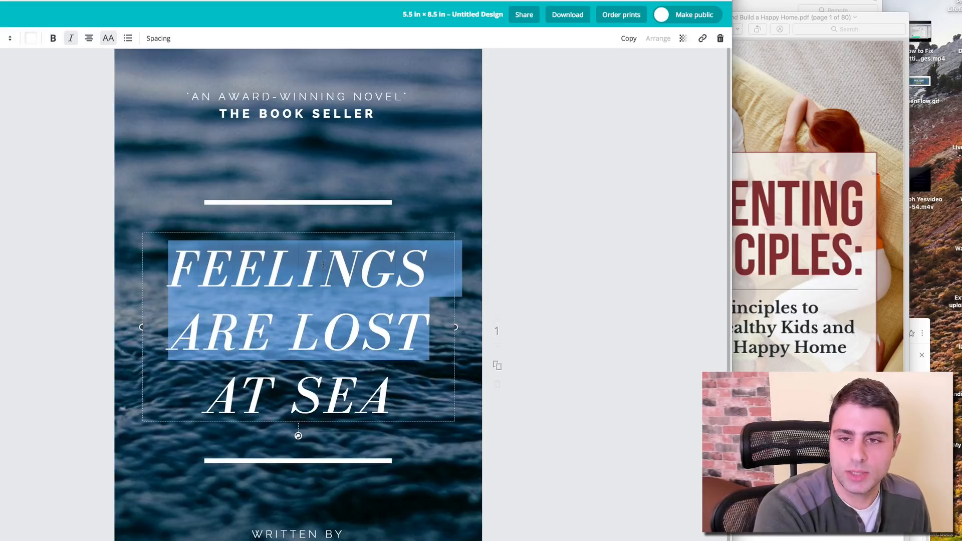
text(THE)
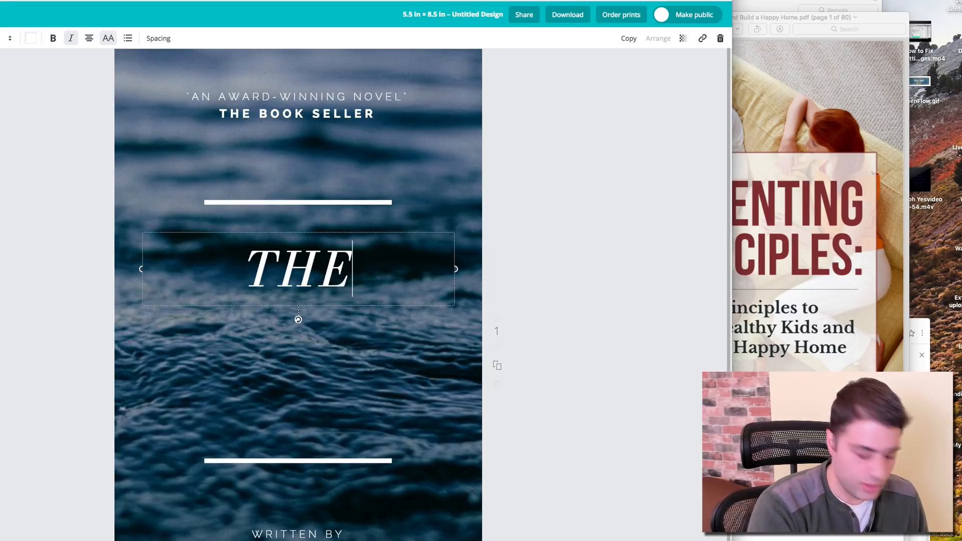
key(Return)
text(PARENTING)
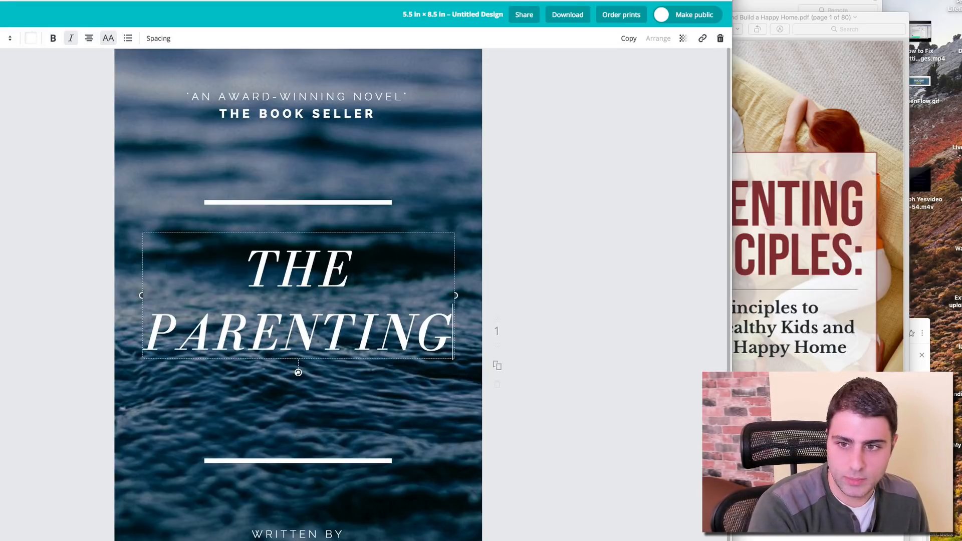
text( TOOLBOX)
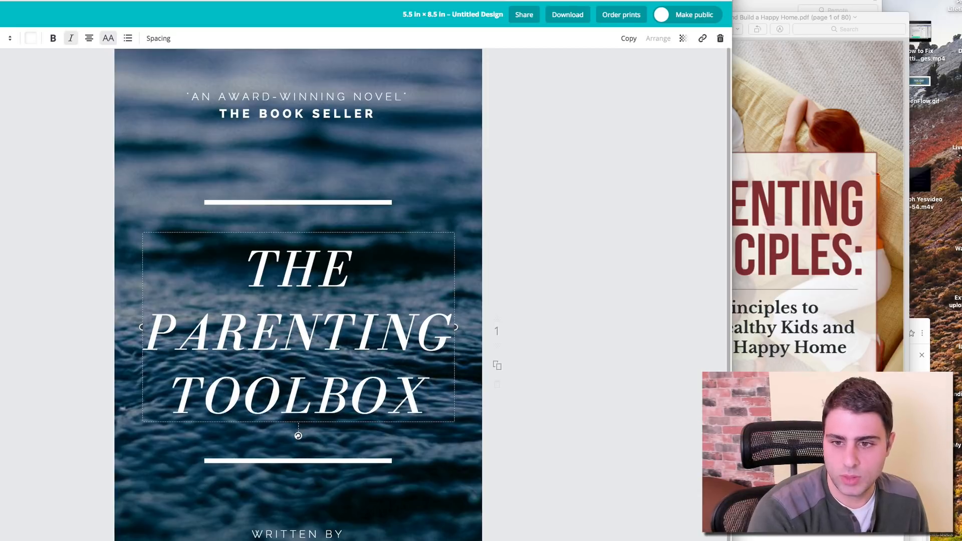
click(58, 181)
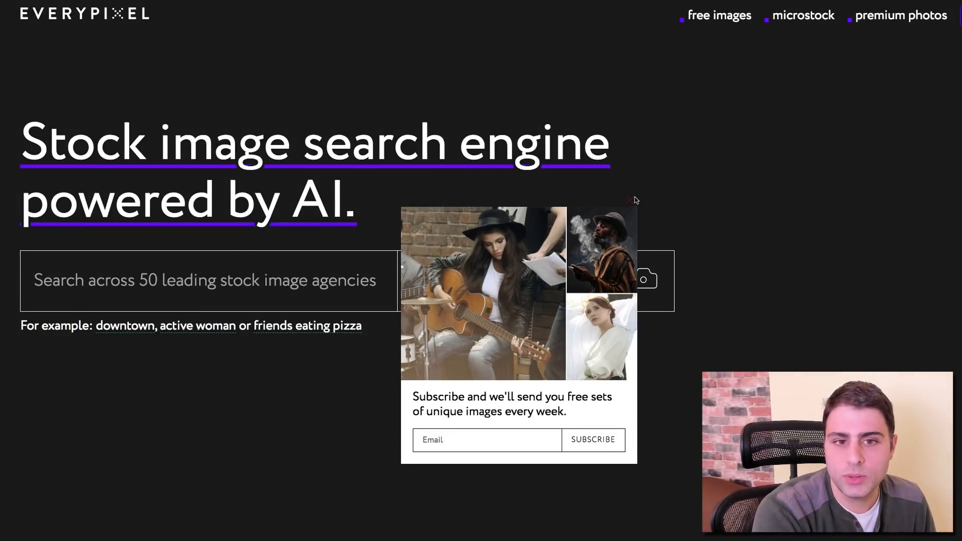
Step: Dismiss the subscribe popup and search Everypixel for free-only 'parenting' images
click(632, 200)
click(466, 281)
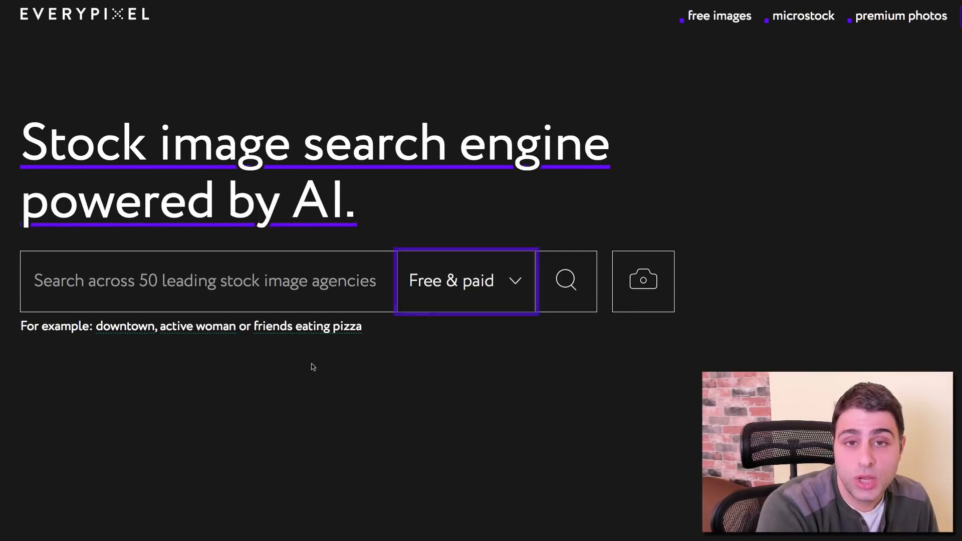
click(265, 301)
text(parenting)
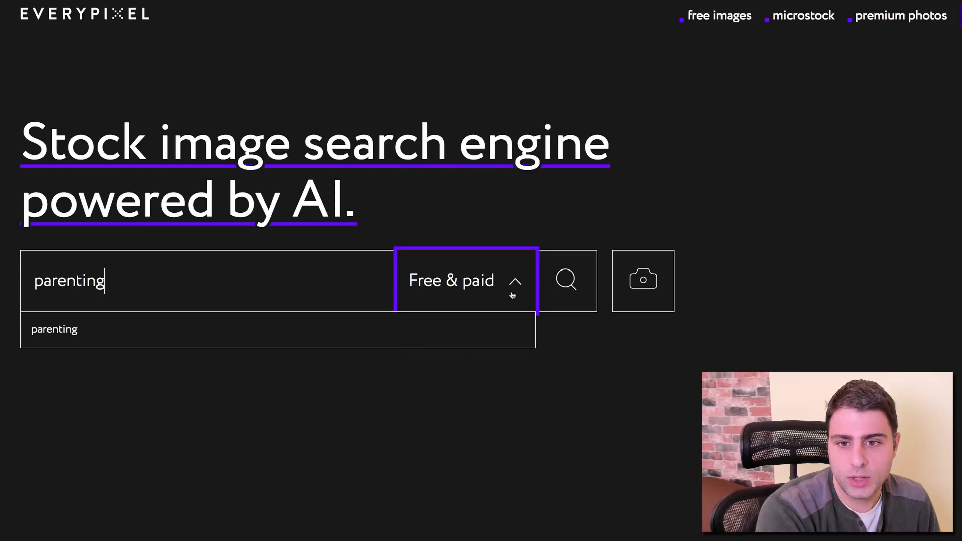
click(466, 280)
click(465, 396)
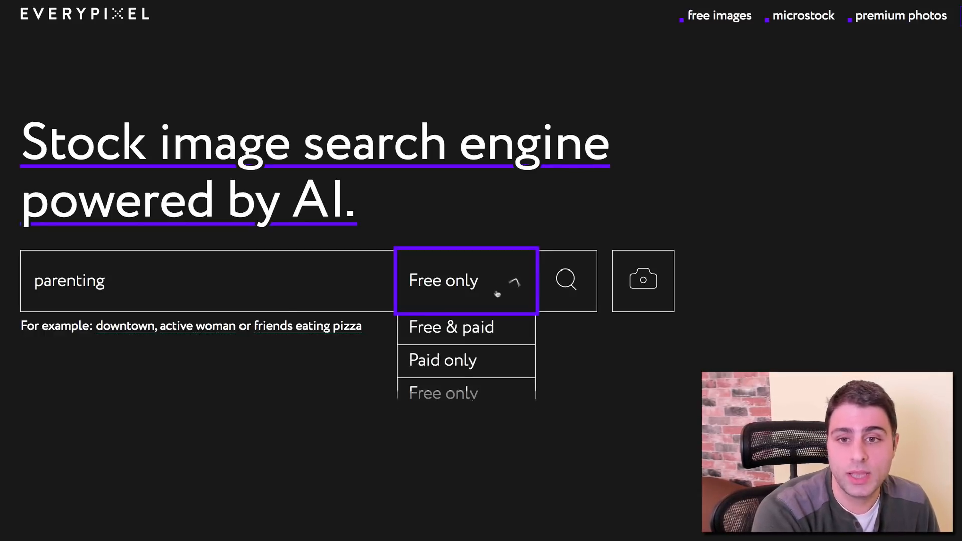
click(591, 292)
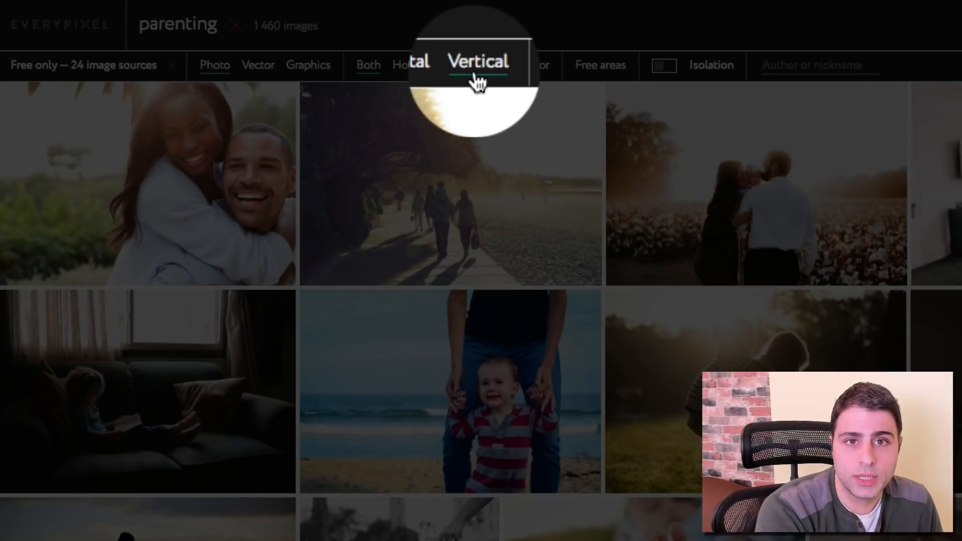
Step: Filter the parenting results to vertical photos only
click(476, 67)
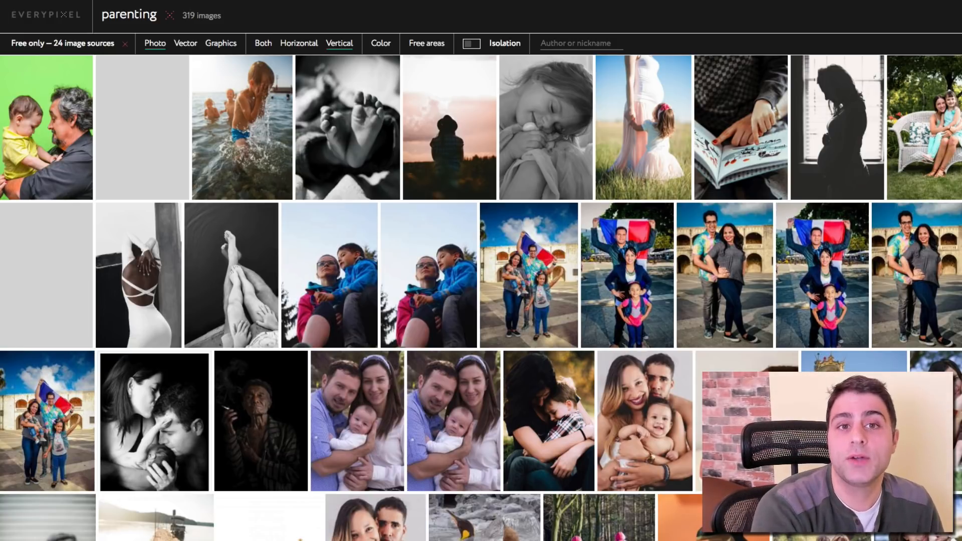
scroll(499, 270, down, 1)
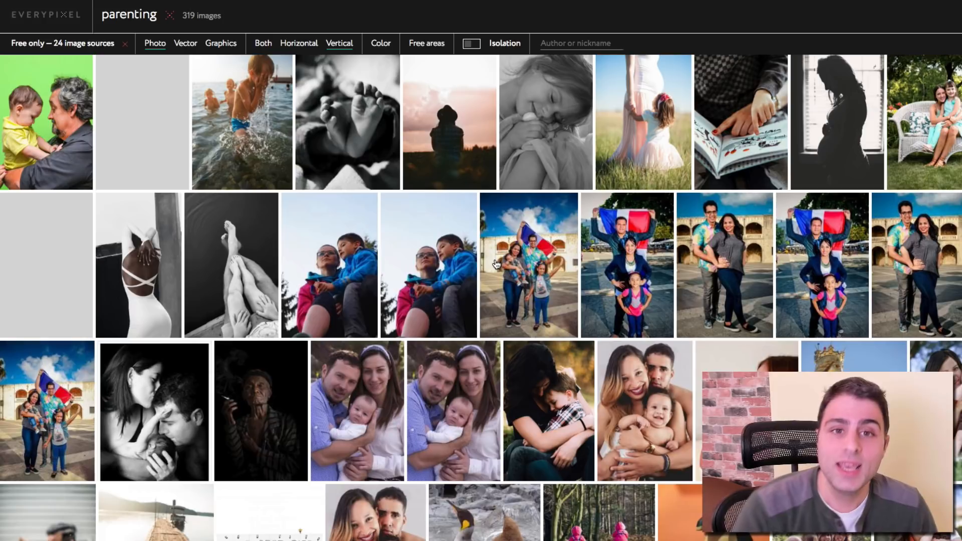
scroll(499, 87, down, 1)
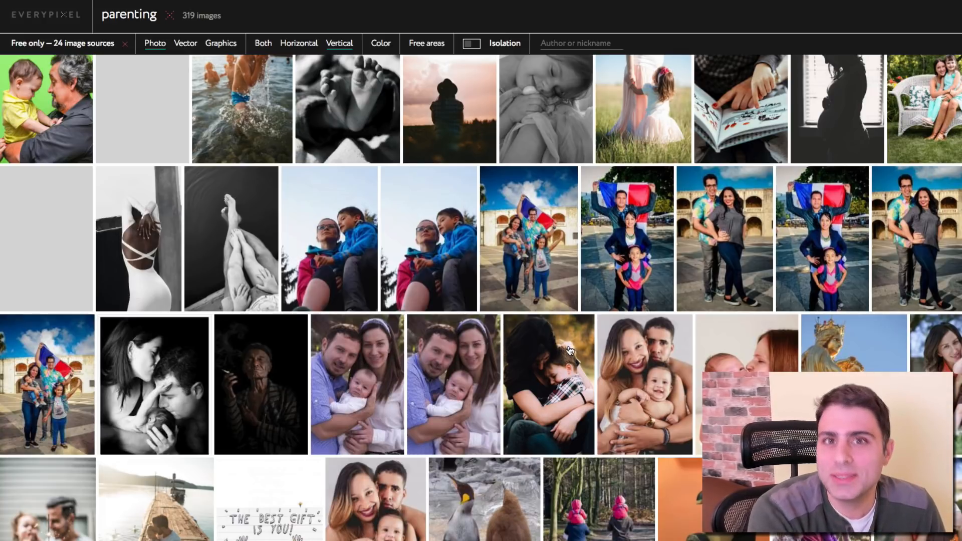
scroll(574, 146, up, 1)
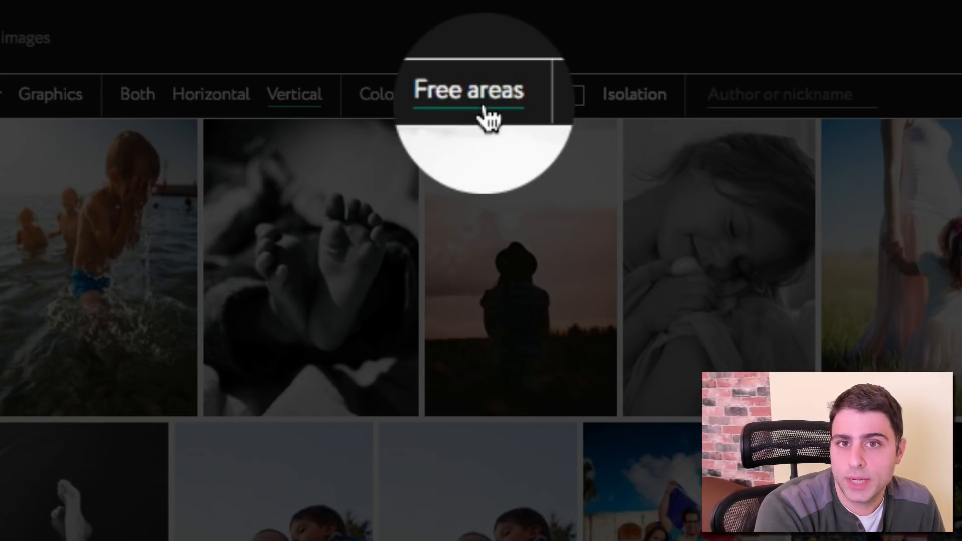
Step: Require empty top-left, top-middle and top-right areas, leaving 24 photos
click(482, 101)
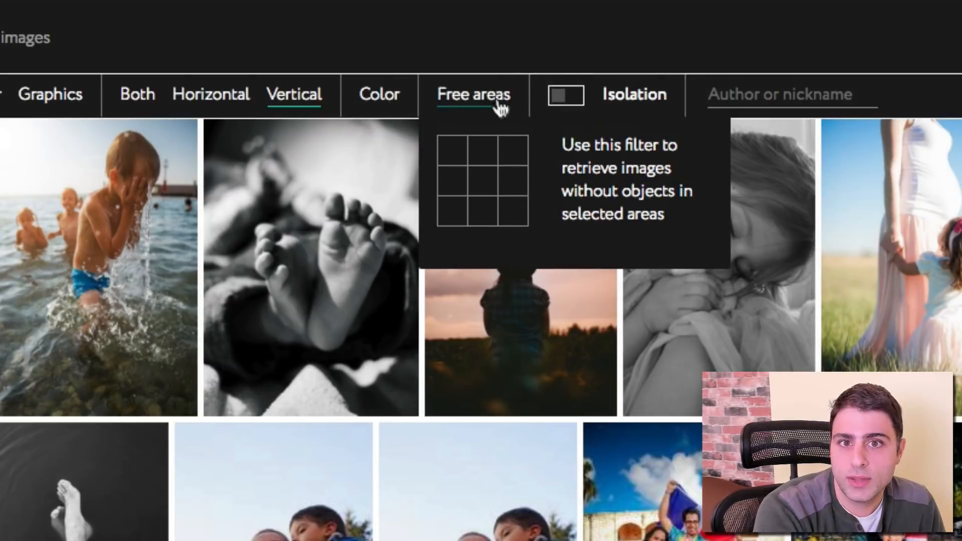
click(473, 157)
click(445, 156)
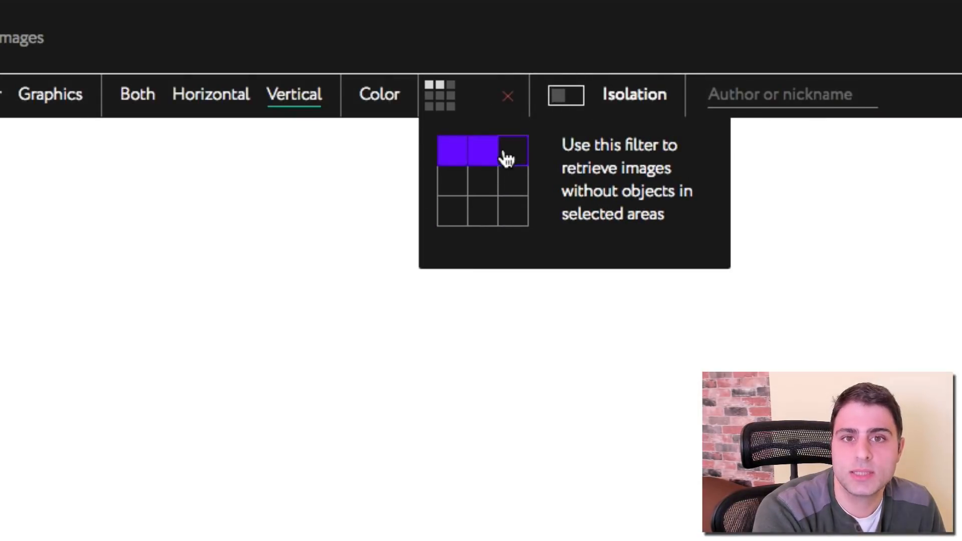
click(509, 156)
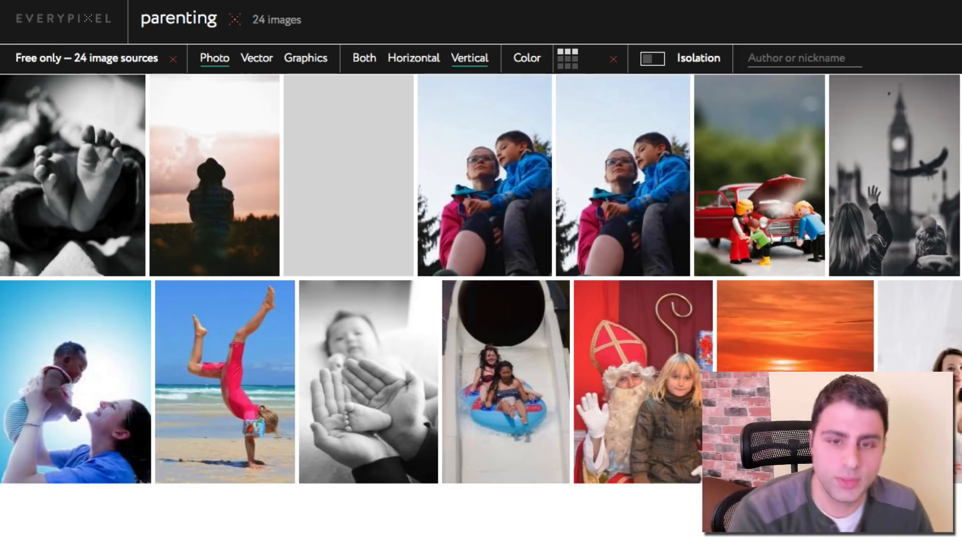
Step: Open the sunset beach photo and download it free from StockSnap
scroll(480, 271, down, 1)
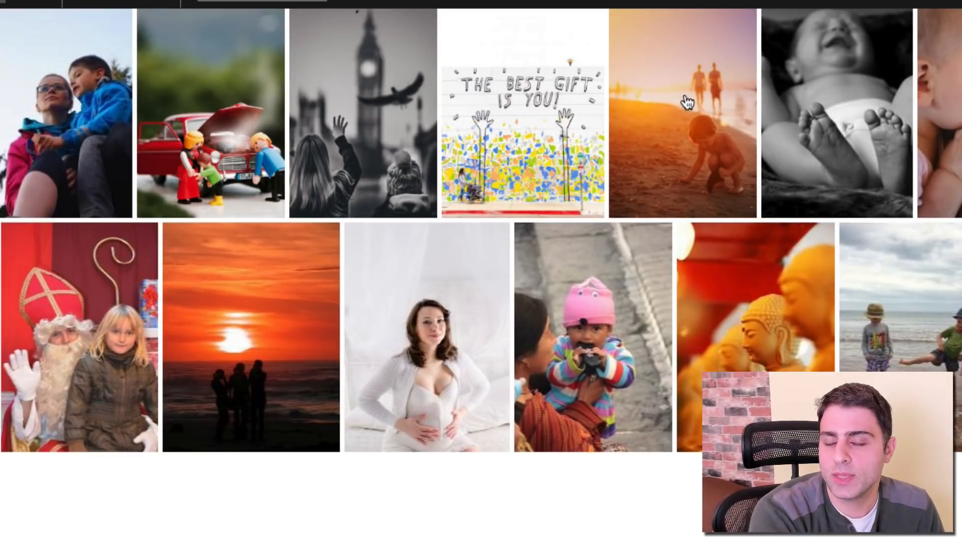
click(685, 78)
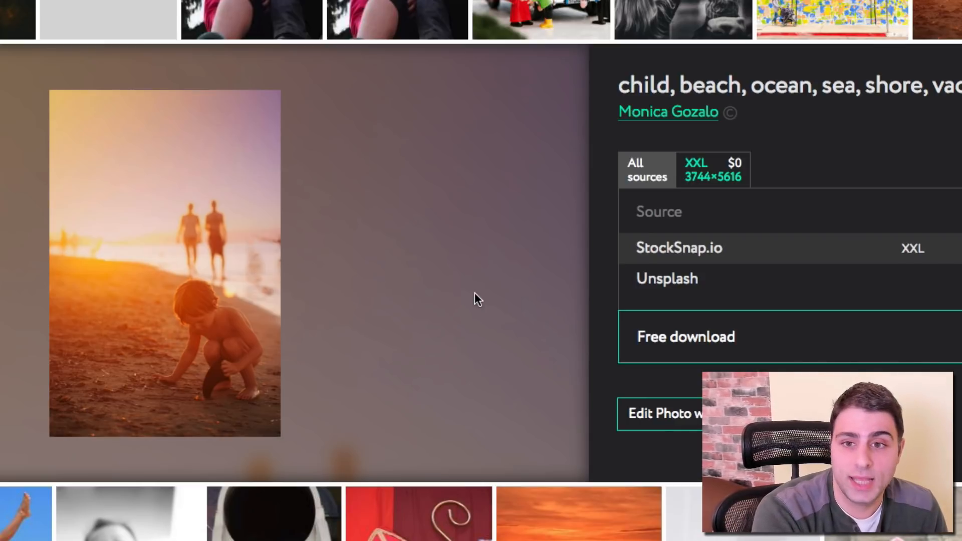
click(762, 352)
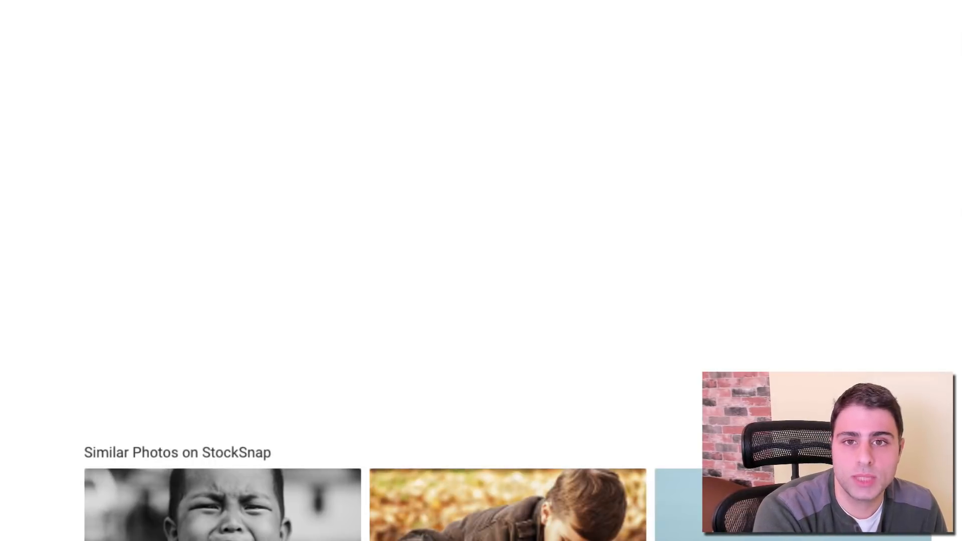
scroll(680, 193, down, 7)
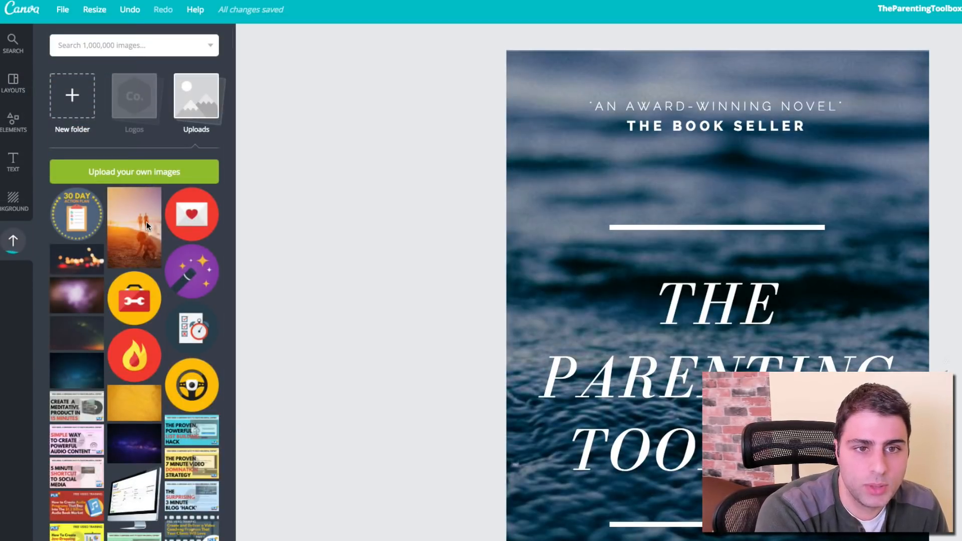
Step: Delete the ocean background and fit the uploaded sunset beach photo into the background frame
click(146, 225)
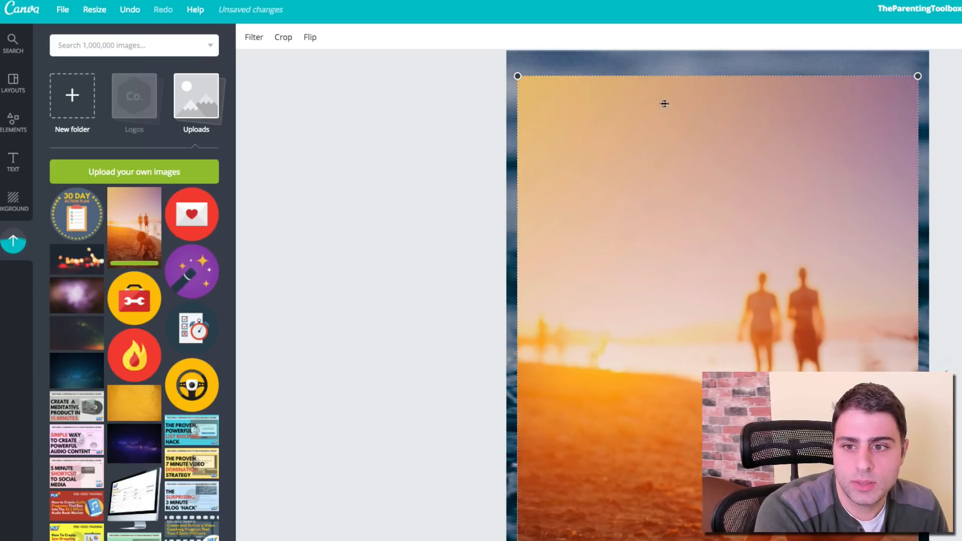
click(585, 66)
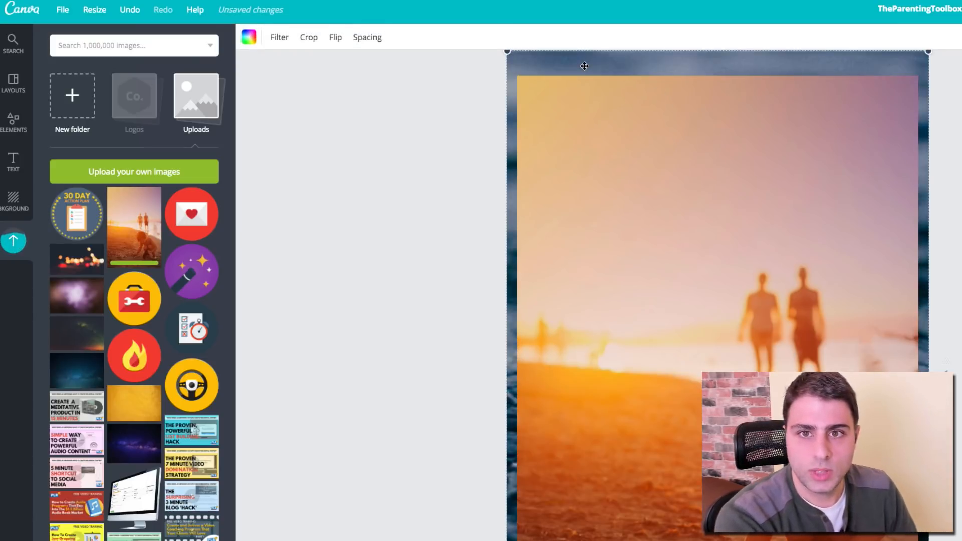
key(Delete)
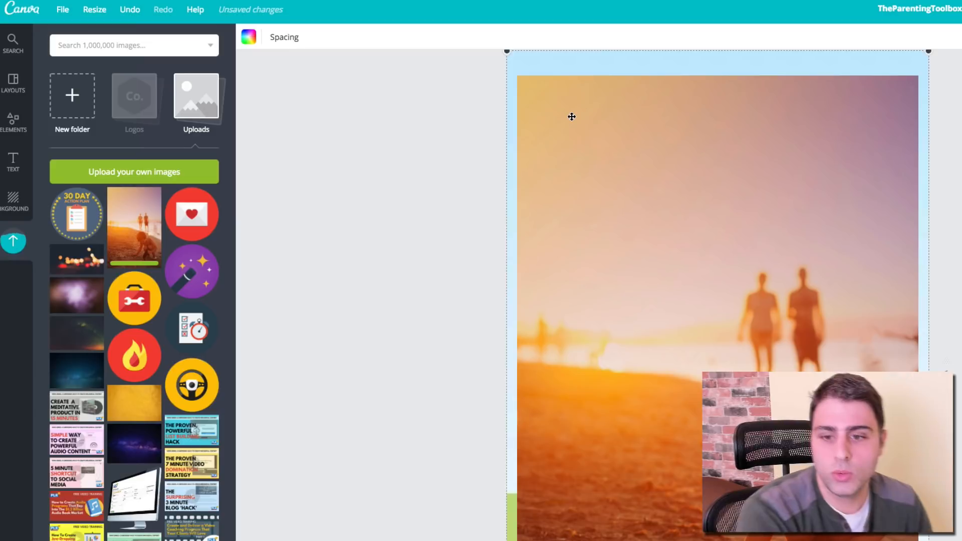
drag(571, 116, 556, 93)
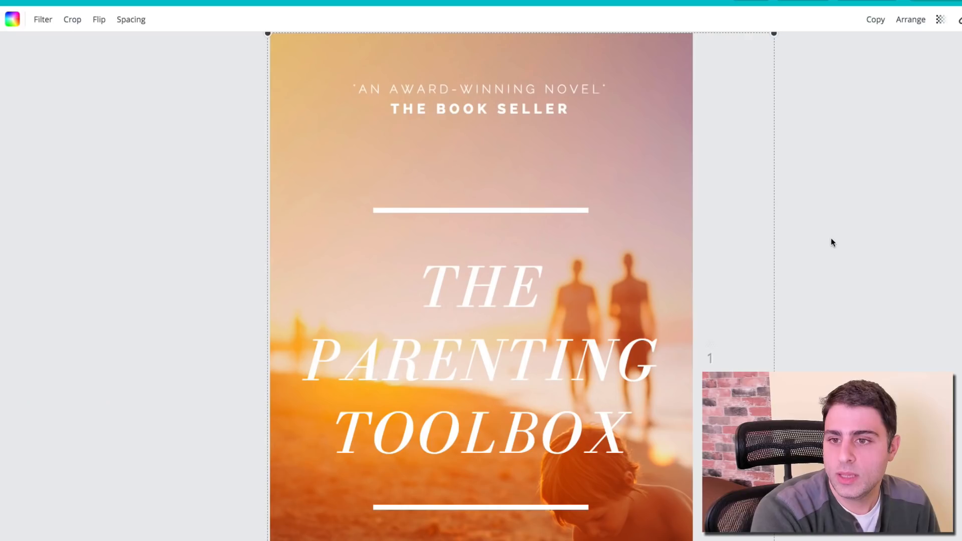
Step: Change the whole title's font to Cooper Hewitt Heavy
click(756, 269)
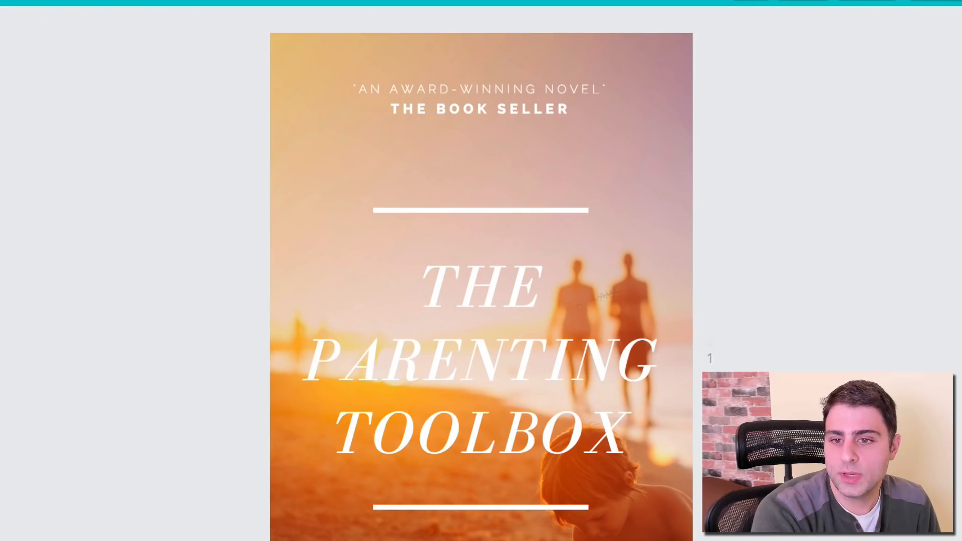
double_click(488, 339)
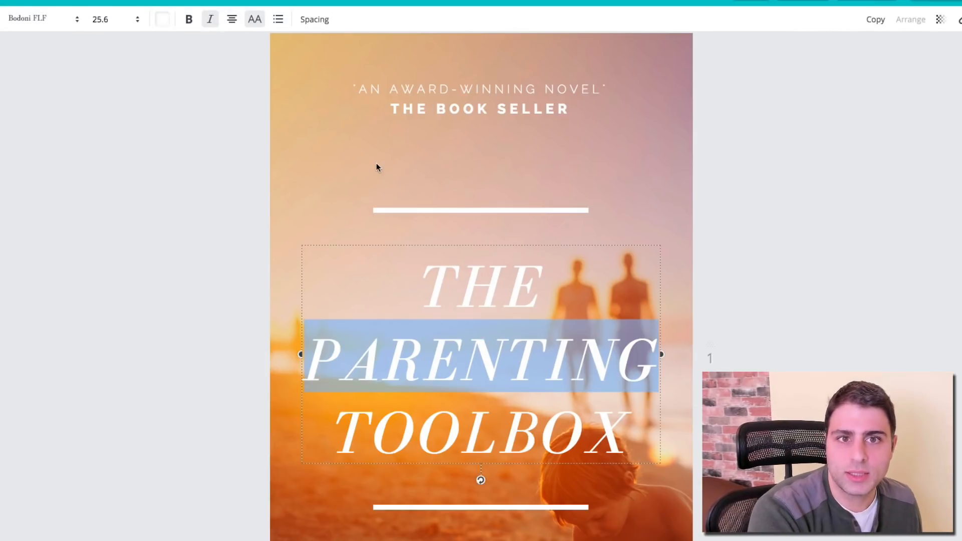
key(ctrl+a)
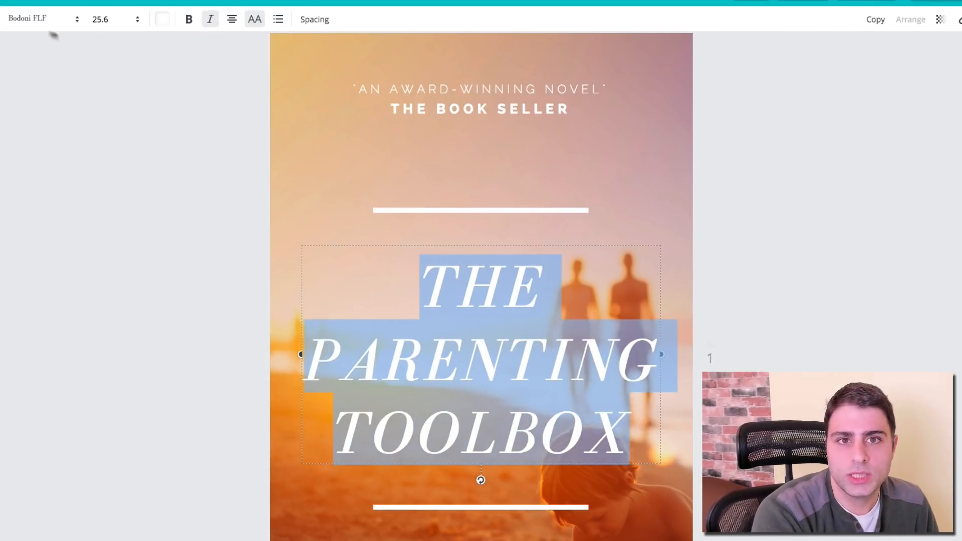
click(47, 20)
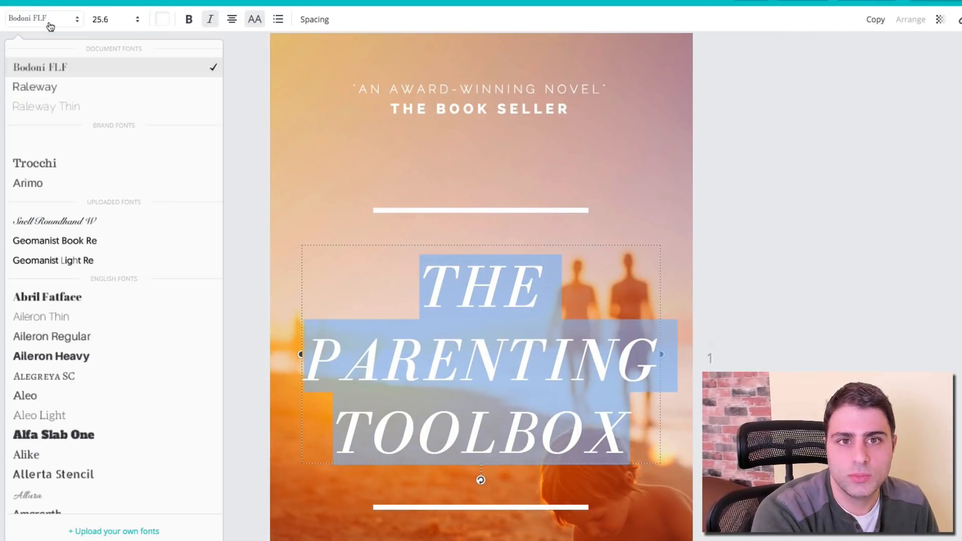
scroll(144, 308, down, 10)
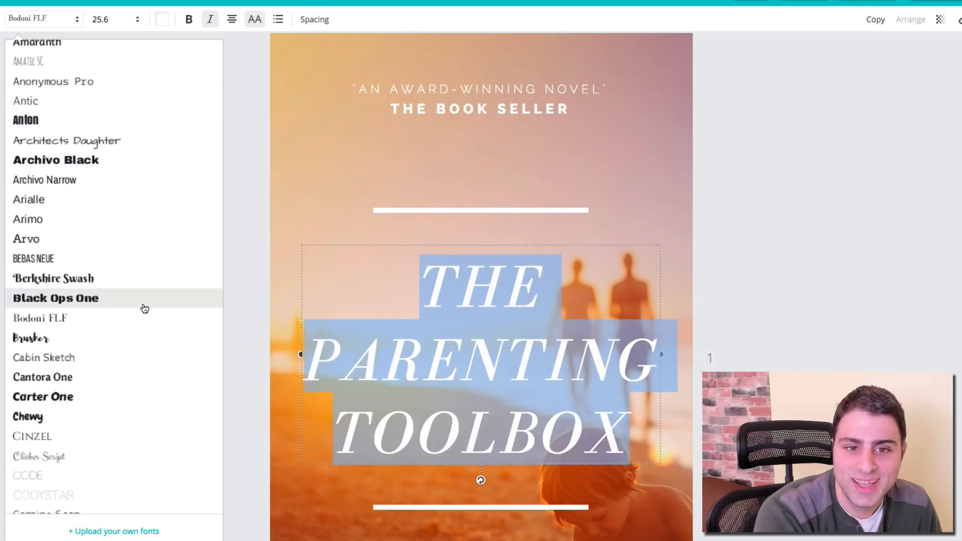
scroll(145, 308, down, 3)
scroll(145, 308, down, 3)
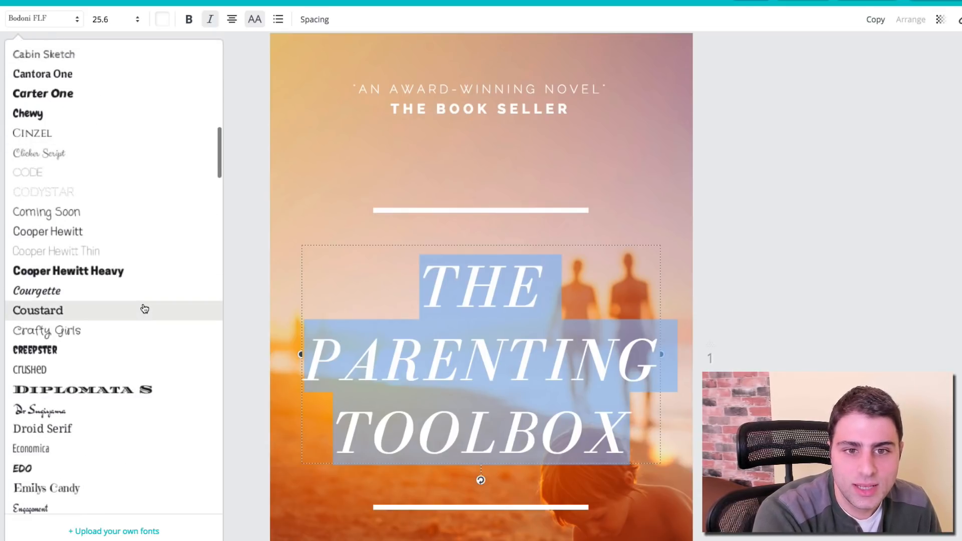
click(126, 271)
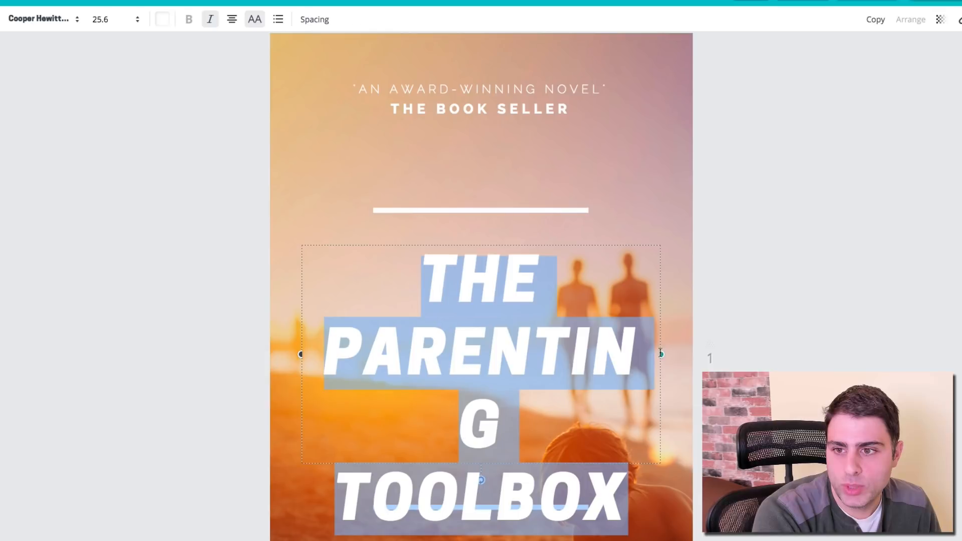
Step: Left-align the title at size 21, widening the box so PARENTING fits on one line
drag(662, 354, 560, 353)
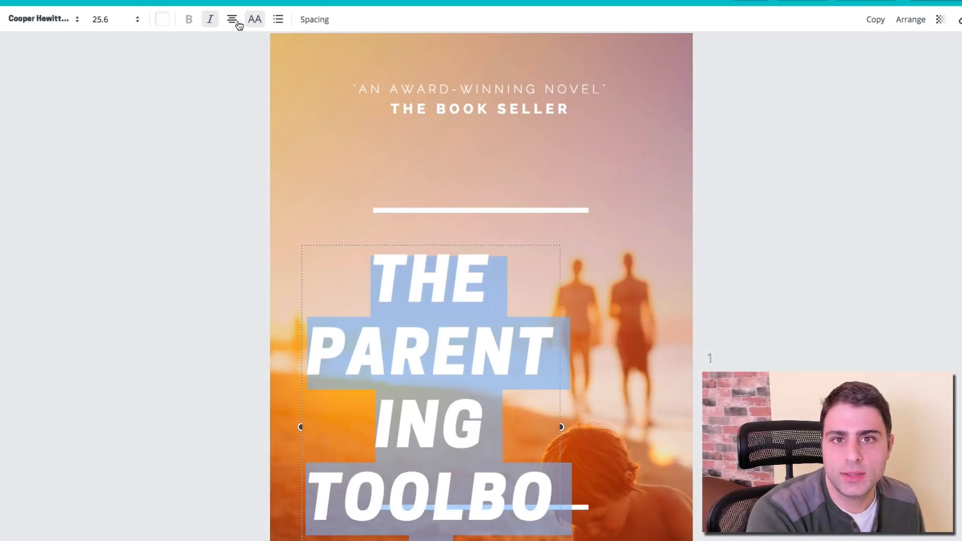
click(232, 19)
click(234, 52)
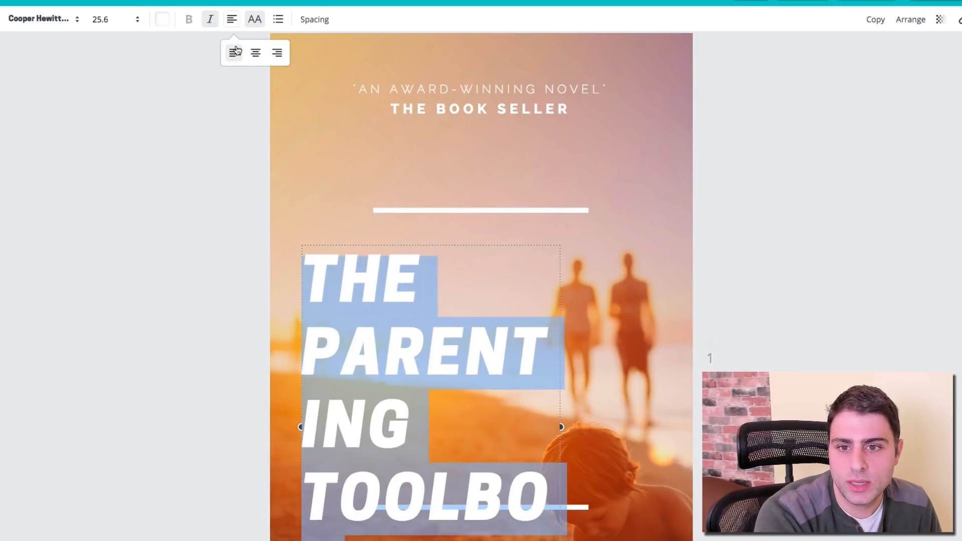
click(136, 26)
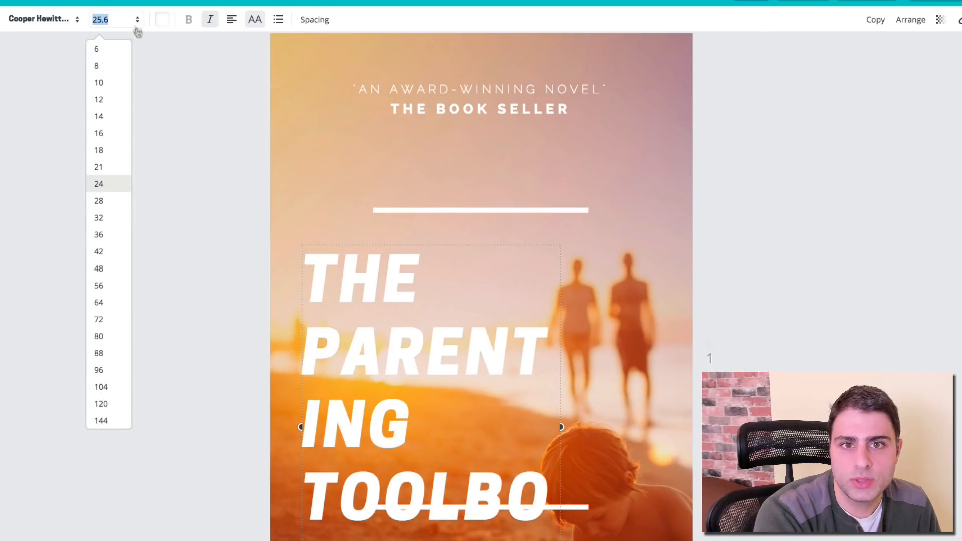
click(96, 167)
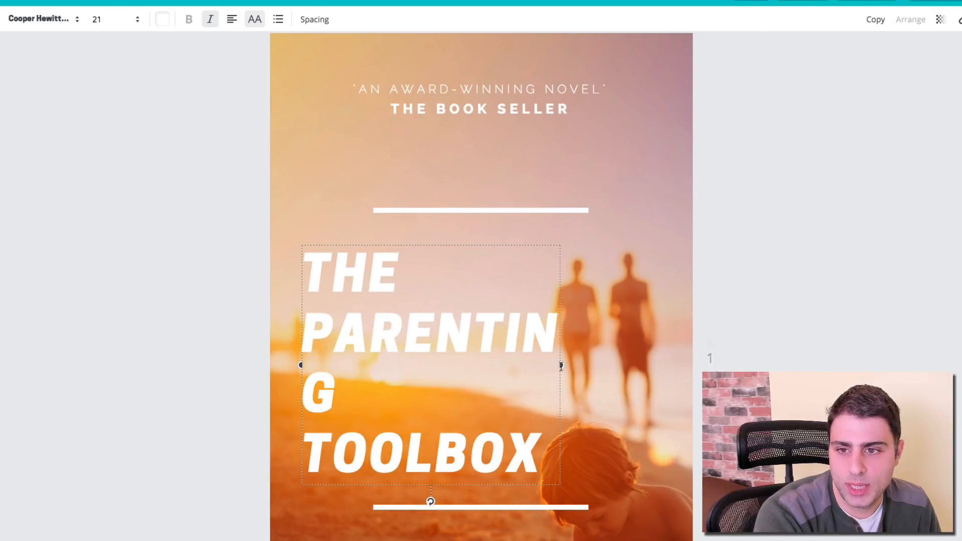
drag(563, 365, 608, 357)
click(819, 334)
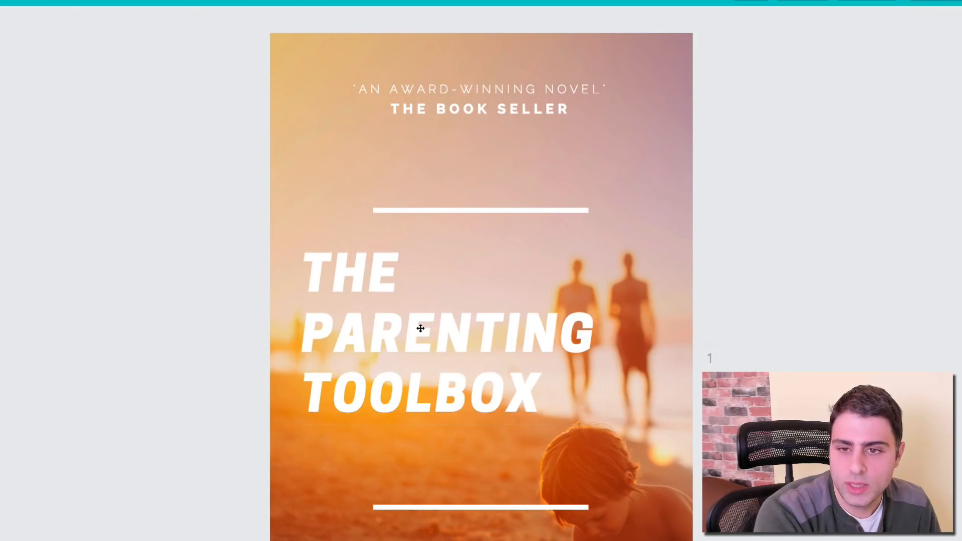
Step: Move the title between the white lines and replace AN AWARD-WINNING NOVEL with the author's name
drag(421, 328, 419, 361)
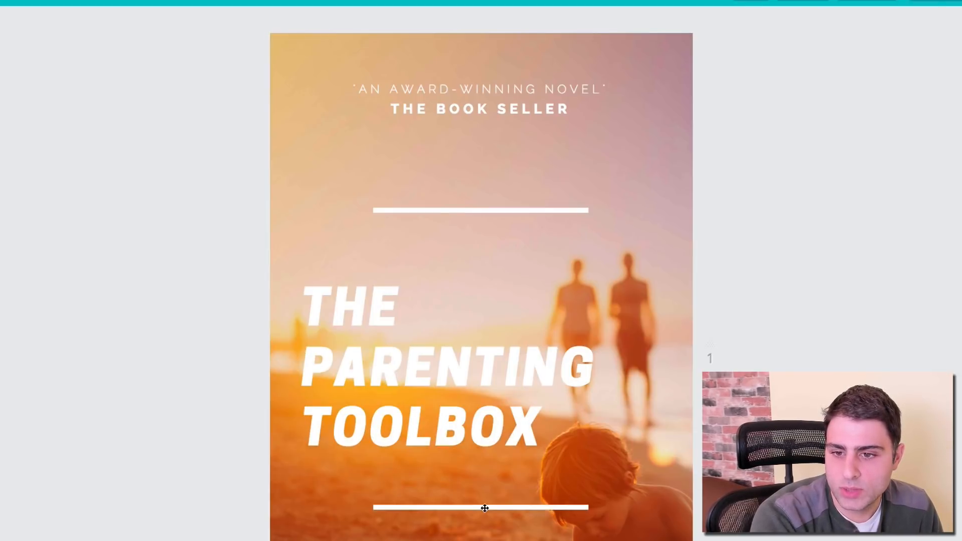
drag(483, 507, 409, 463)
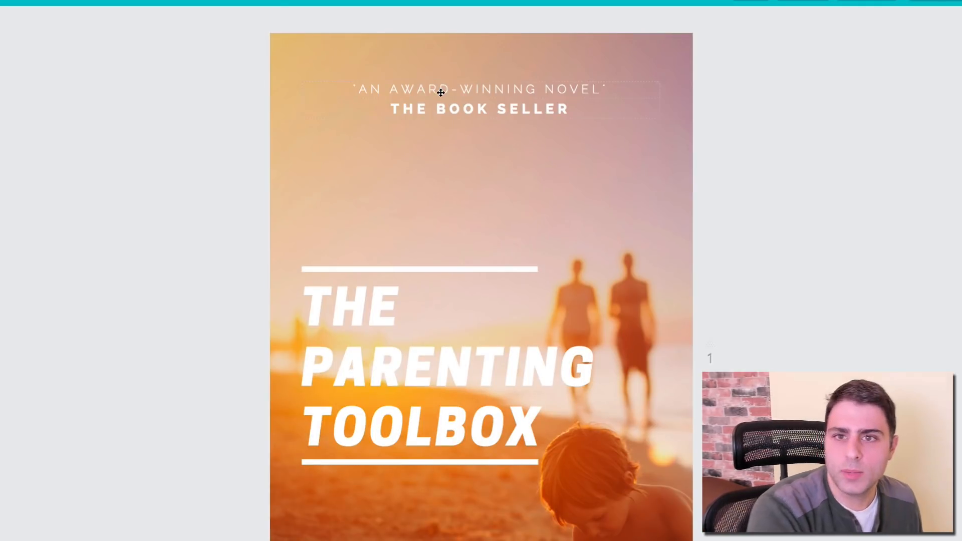
click(440, 92)
double_click(439, 92)
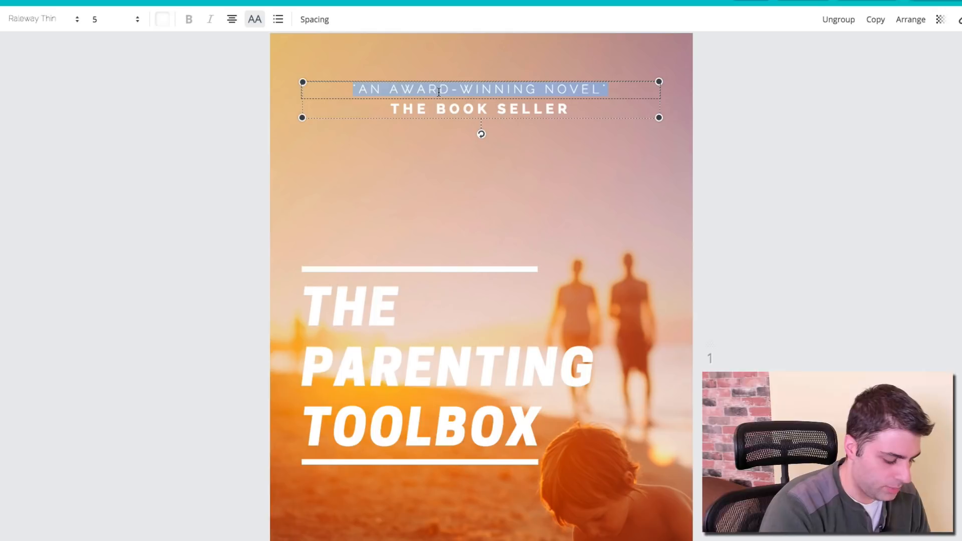
text(JOHN SMITH)
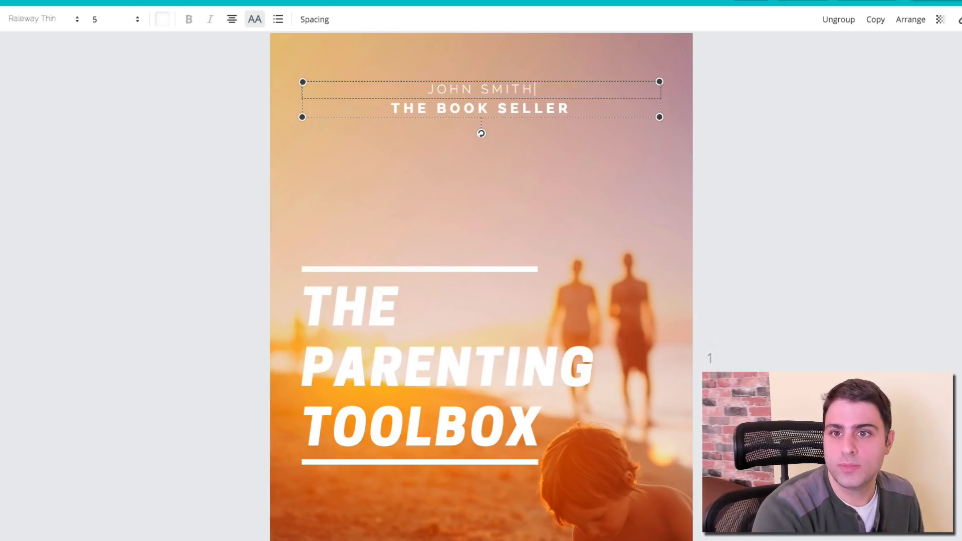
click(110, 25)
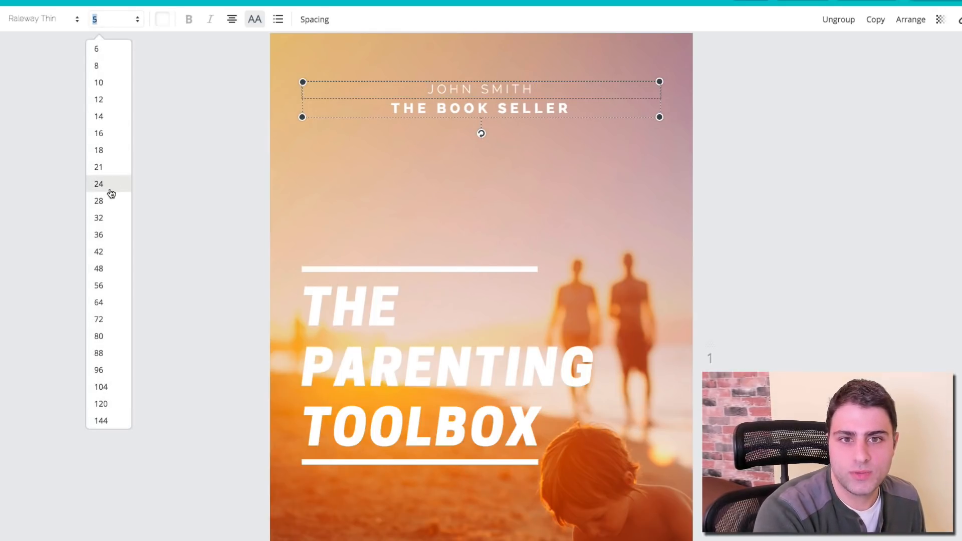
Step: Set the author's name to font size 16 so it fits on one line
click(107, 168)
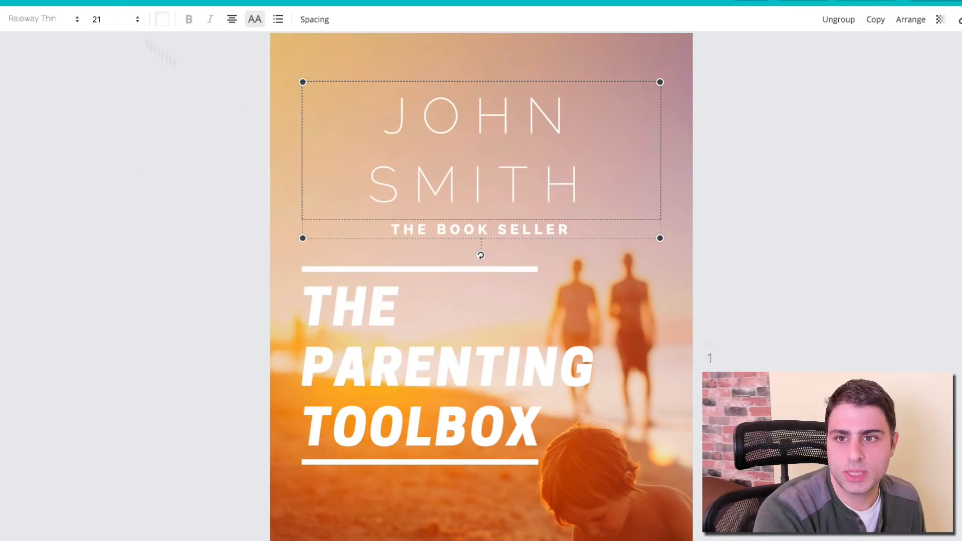
click(97, 21)
click(118, 132)
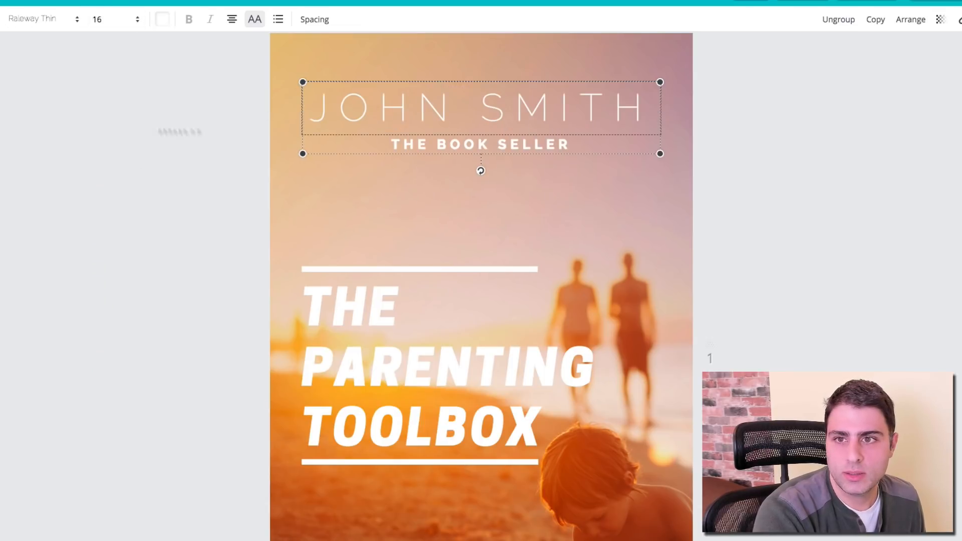
Step: Clear out and remove the THE BOOK SELLER line
click(495, 144)
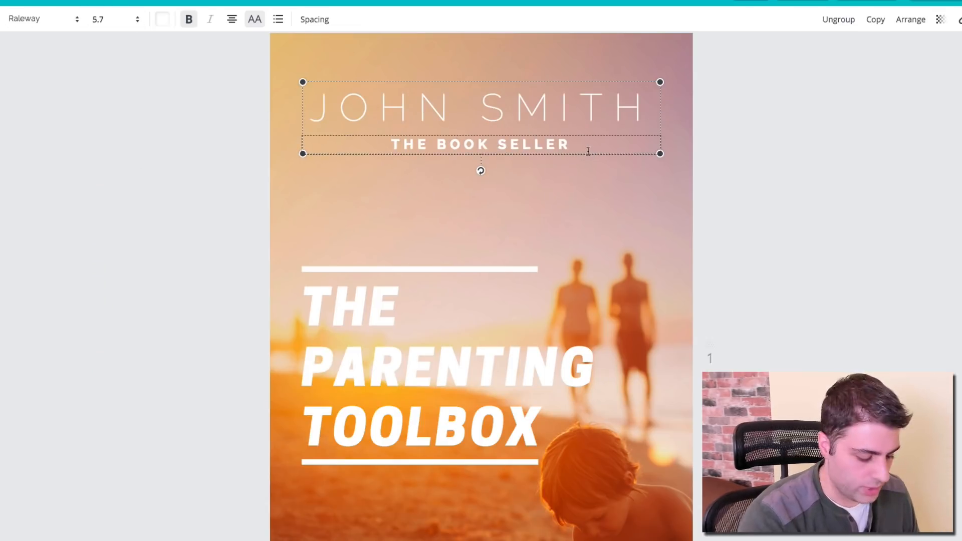
key(ctrl+a)
key(BackSpace)
key(Escape)
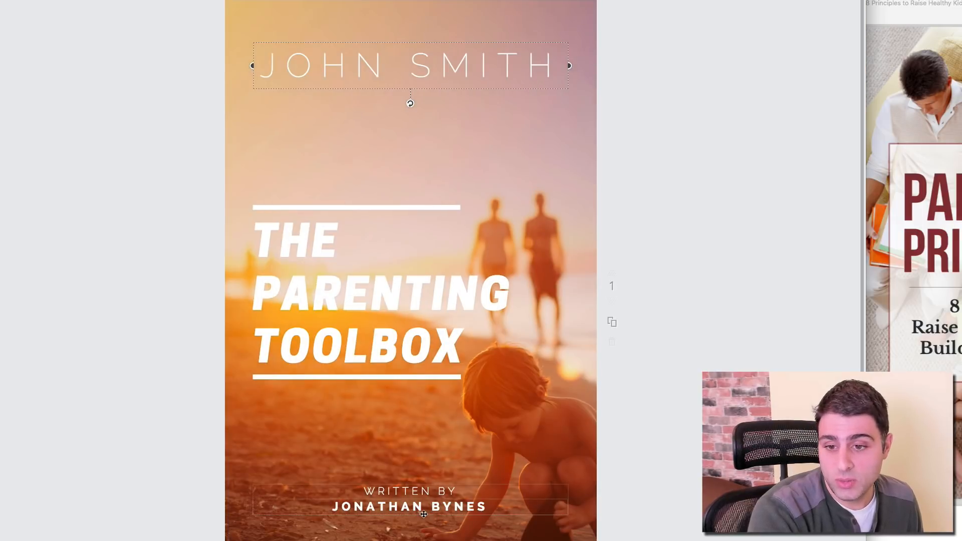
Step: Replace the bottom byline name with the author's name
click(419, 509)
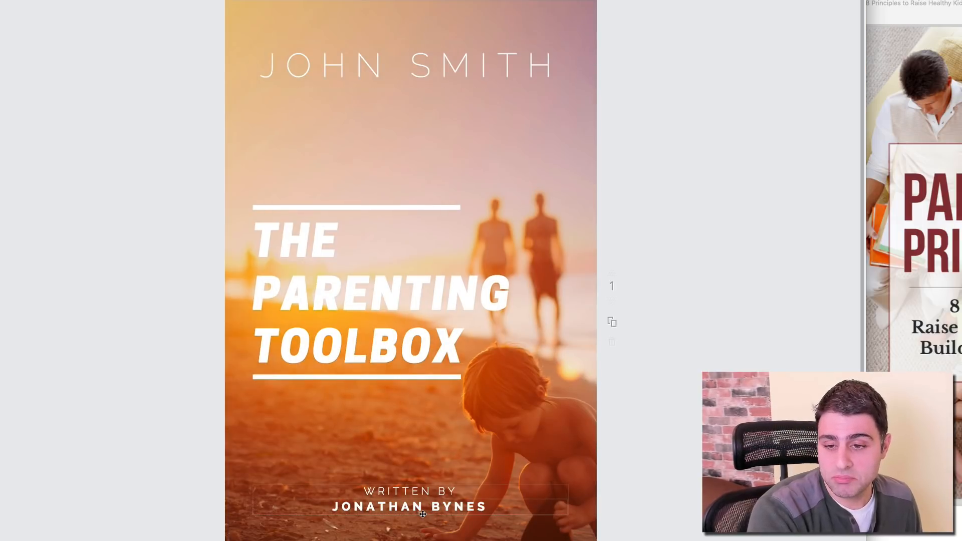
double_click(419, 509)
triple_click(418, 510)
text(JOHN SMITH)
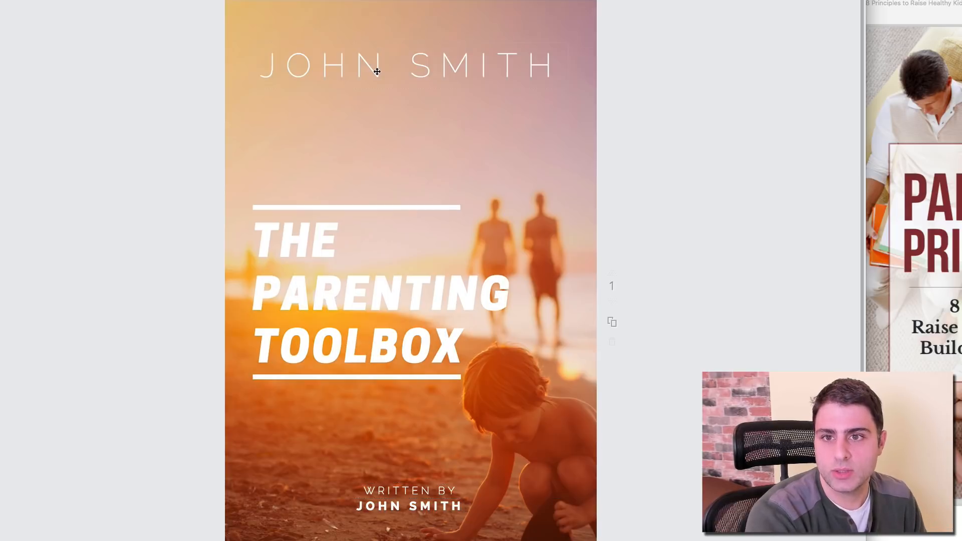
Step: Delete the author name text at the top of the cover
click(373, 72)
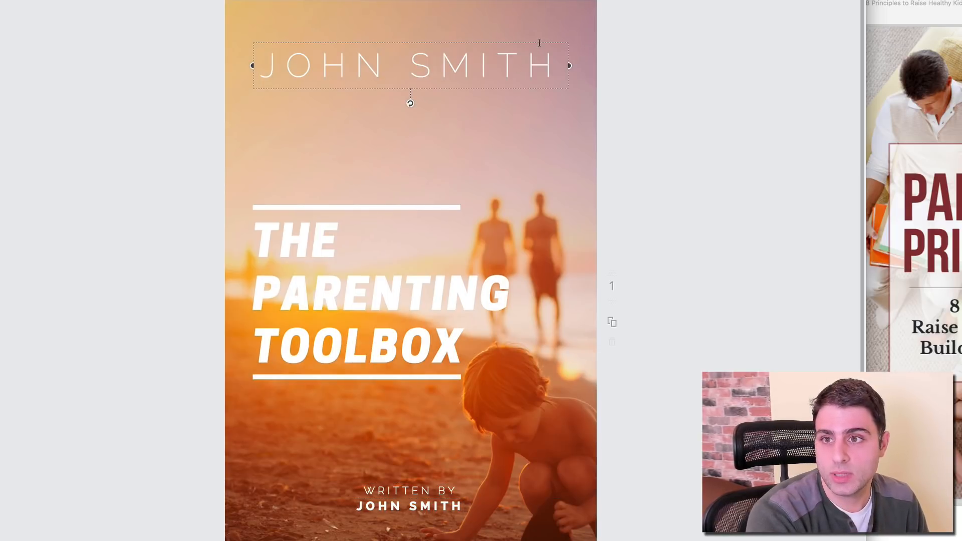
key(super+a)
key(BackSpace)
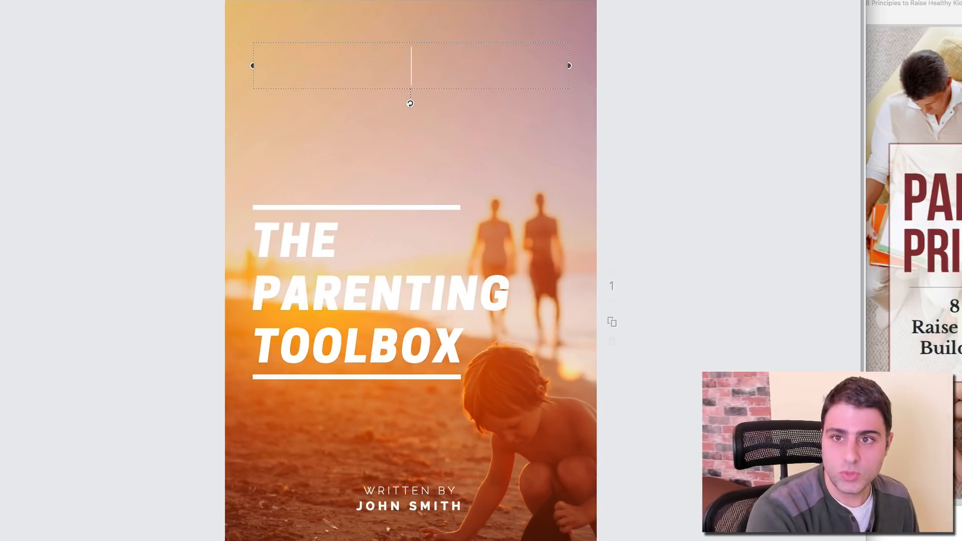
click(115, 129)
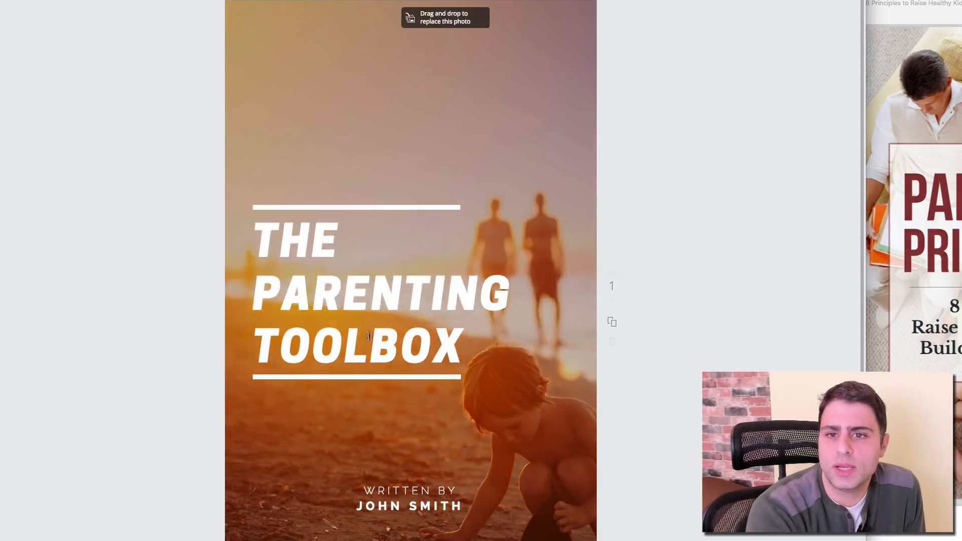
Step: Move the title block and its lines to the top of the cover
drag(179, 182, 396, 396)
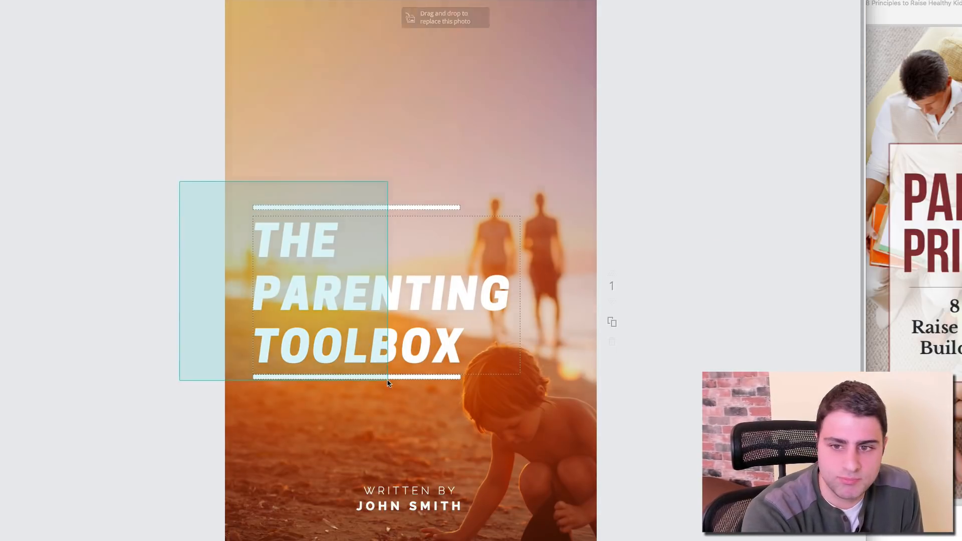
drag(322, 262, 320, 106)
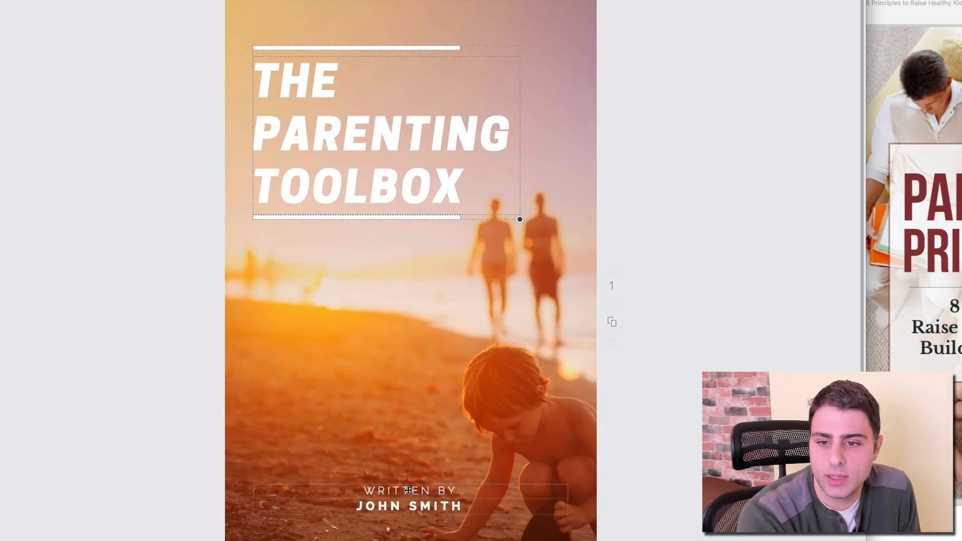
click(171, 325)
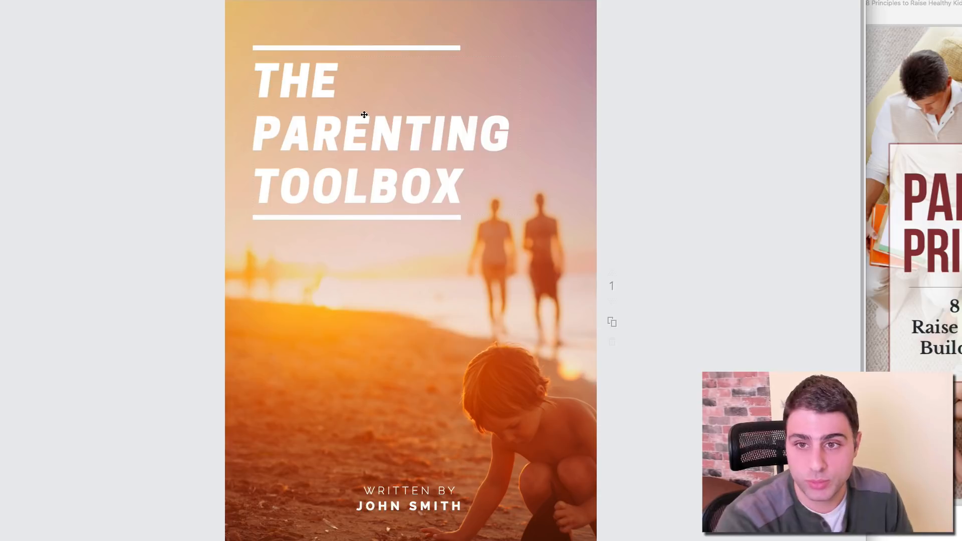
Step: Tighten the title's line height to 0.99
double_click(305, 102)
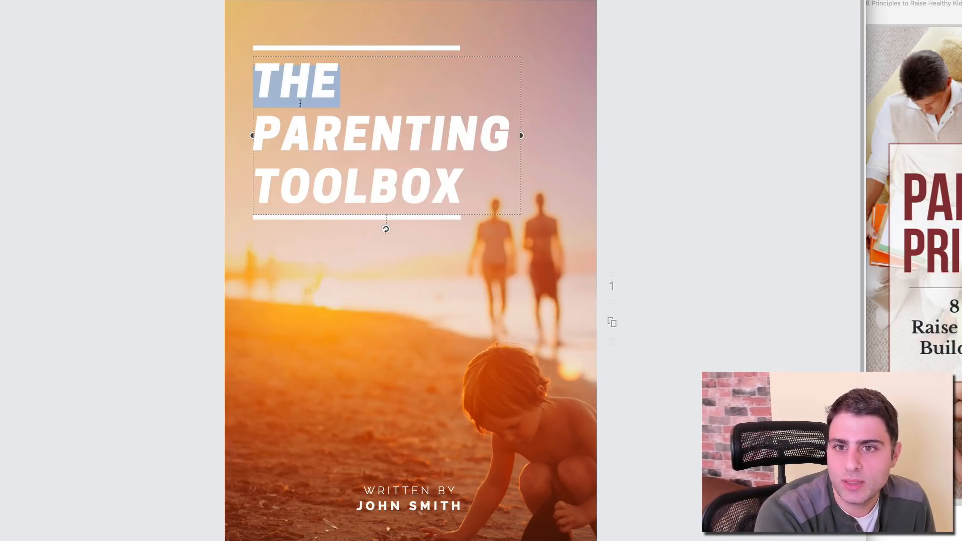
click(285, 145)
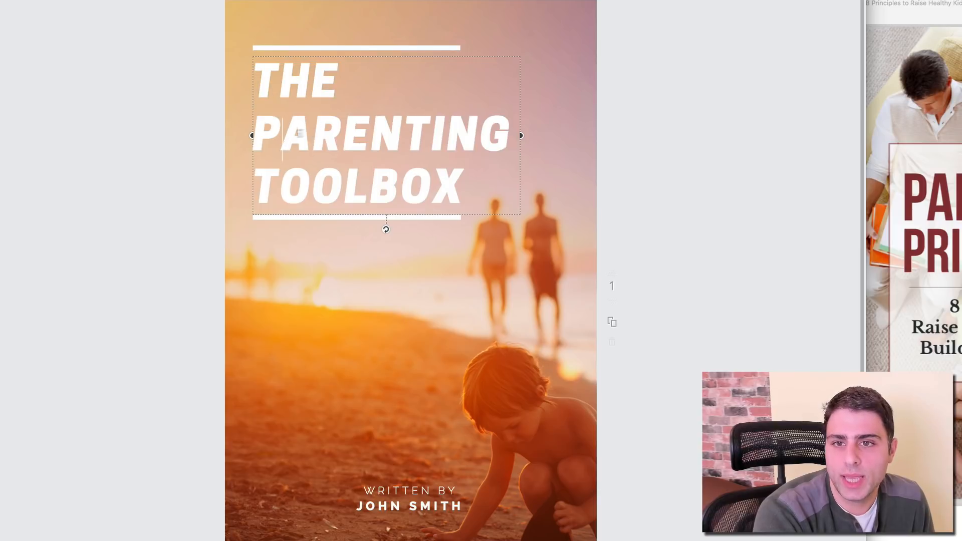
drag(264, 89, 373, 86)
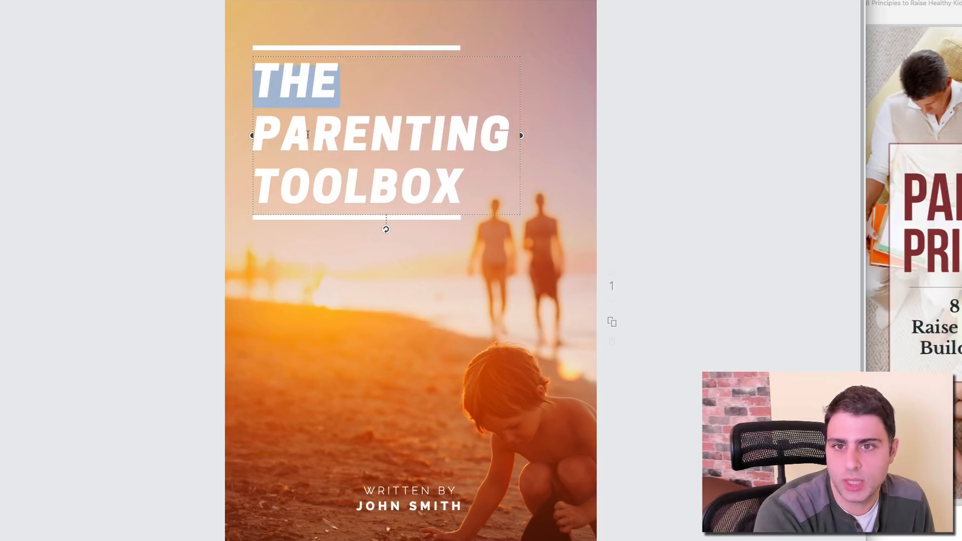
drag(294, 134, 578, 144)
click(453, 136)
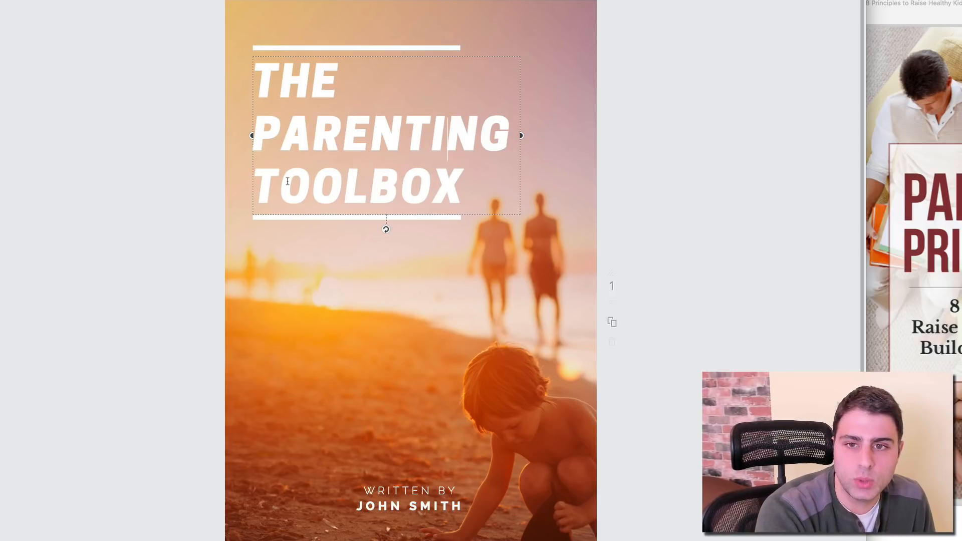
key(super+a)
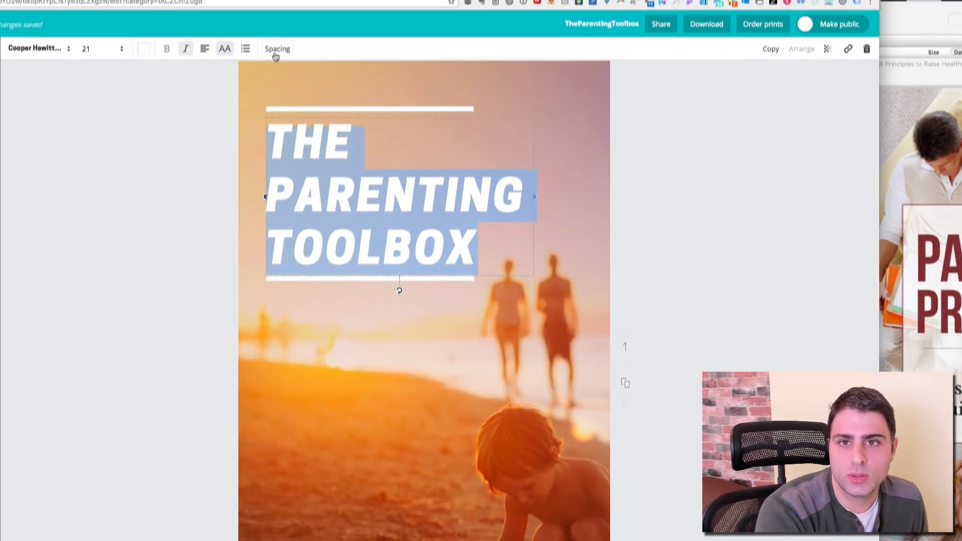
click(276, 52)
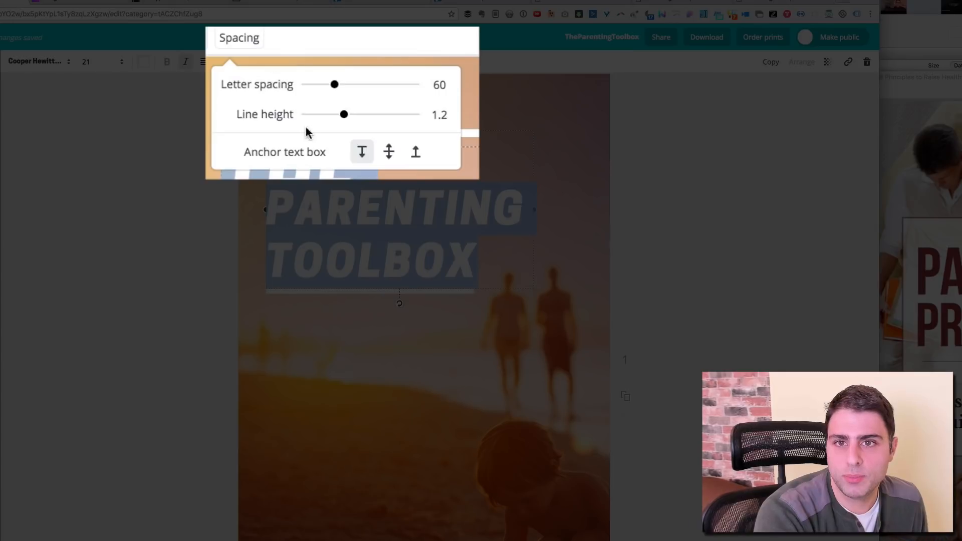
drag(344, 119, 332, 120)
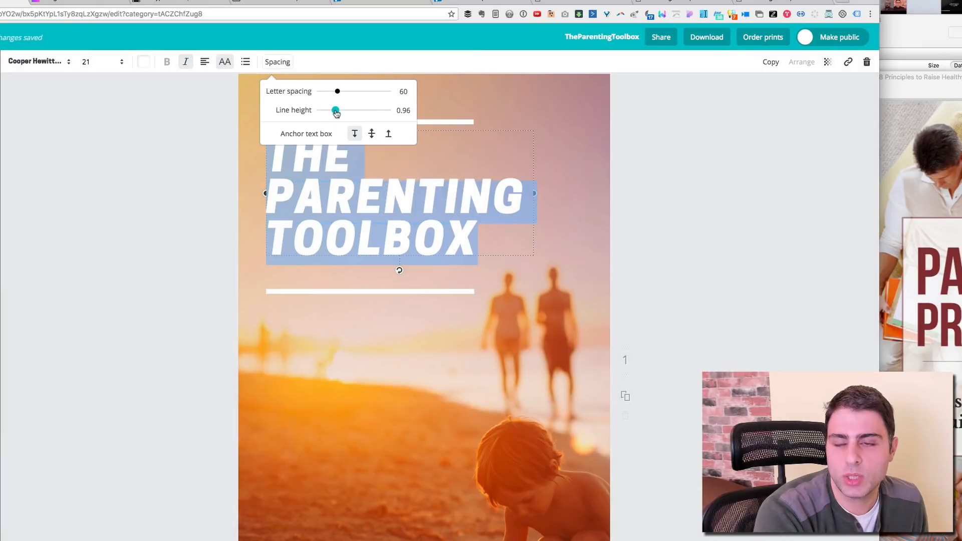
Step: Try shrinking PARENTING to size 18, then undo back to 21
click(399, 183)
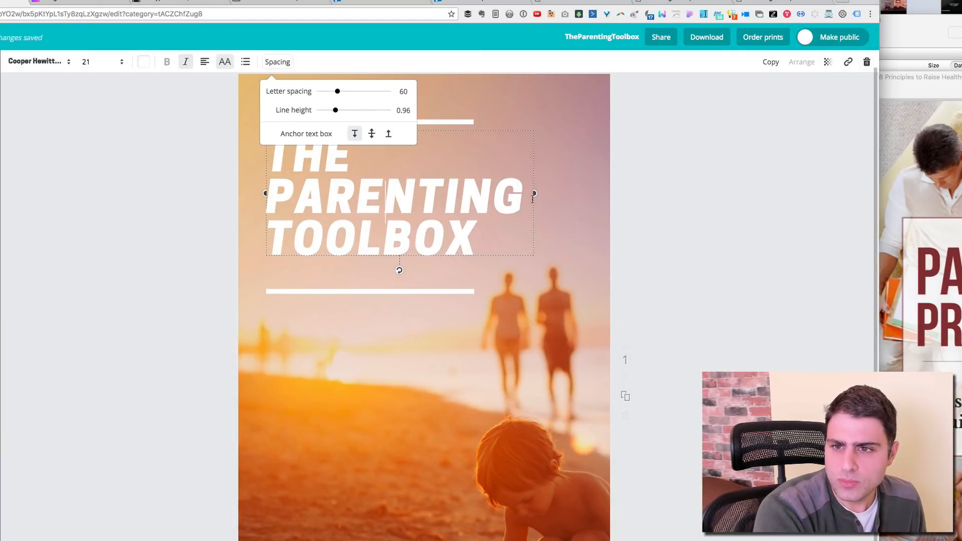
drag(522, 197, 276, 189)
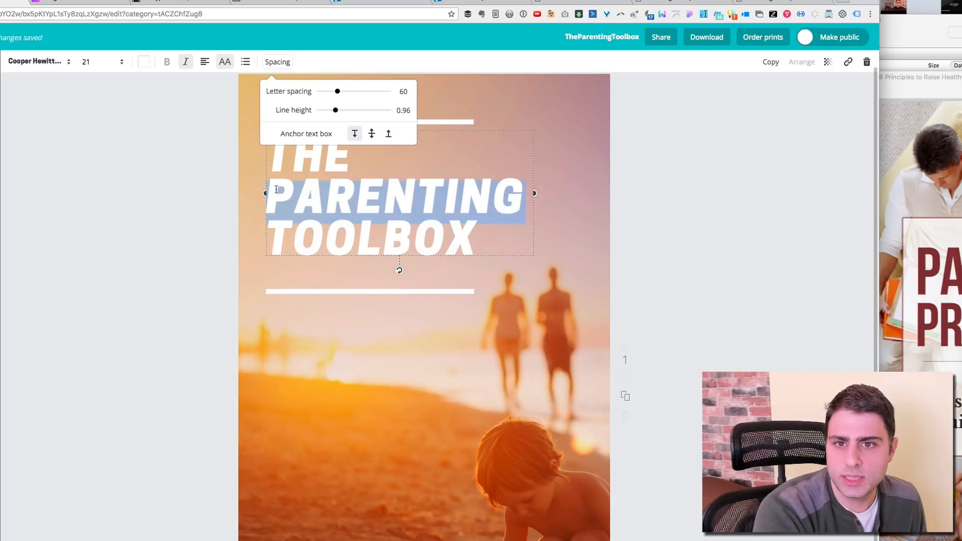
click(109, 62)
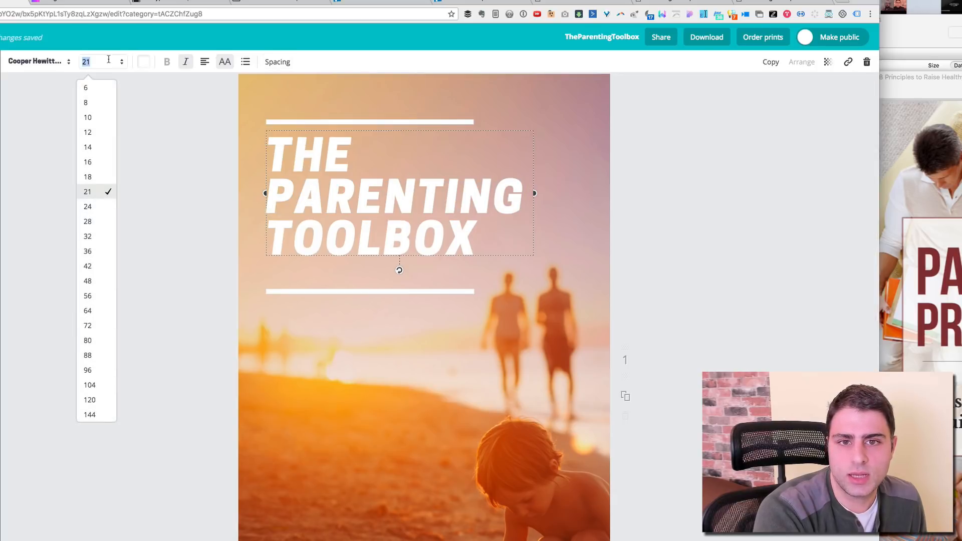
click(100, 180)
double_click(399, 183)
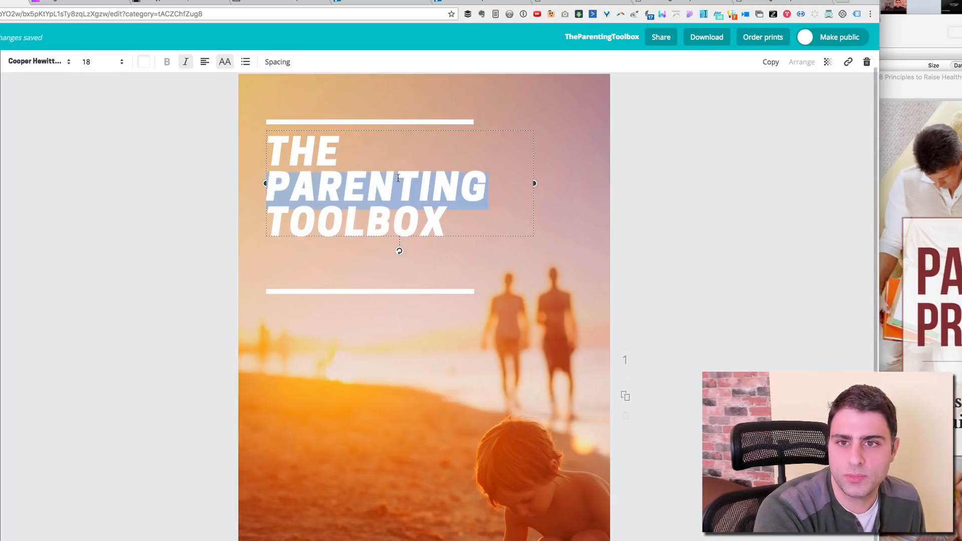
key(super+z)
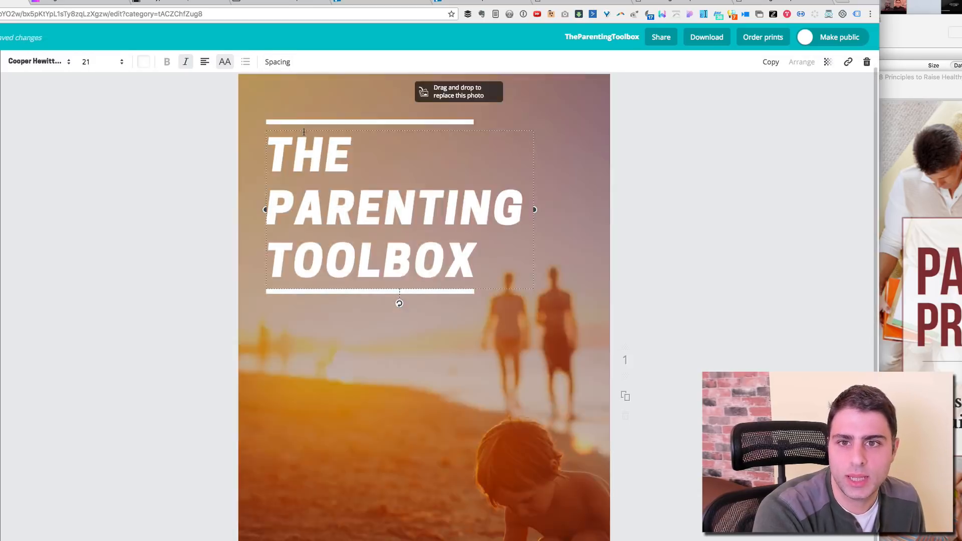
Step: Set the title line height to 1.09 and delete PARENTING, leaving an empty middle line
key(super+a)
click(280, 63)
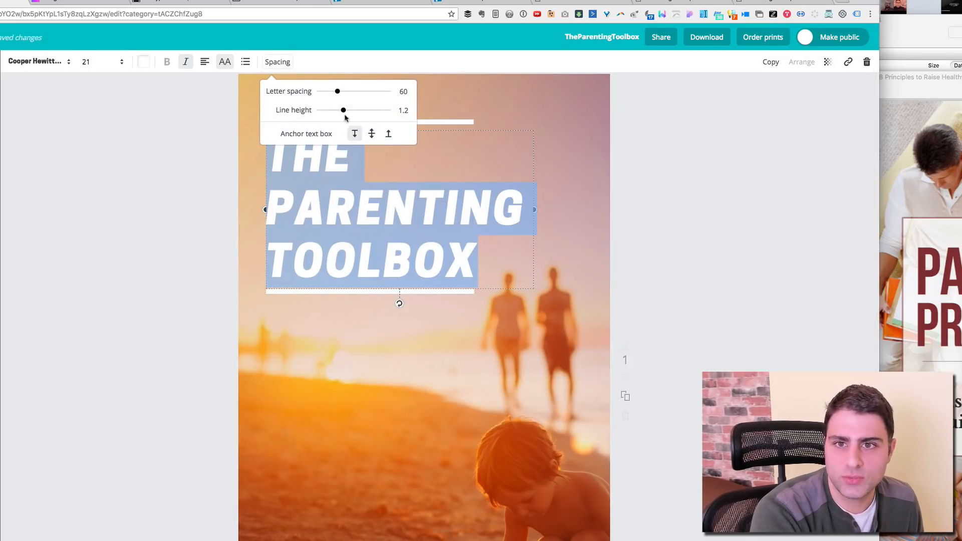
drag(344, 112, 335, 110)
double_click(357, 200)
key(super+a)
double_click(444, 202)
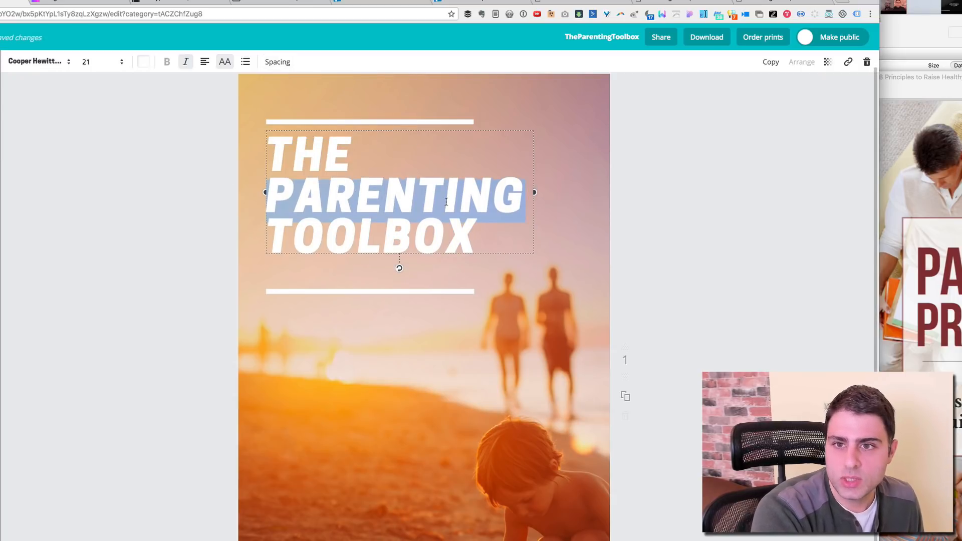
key(BackSpace)
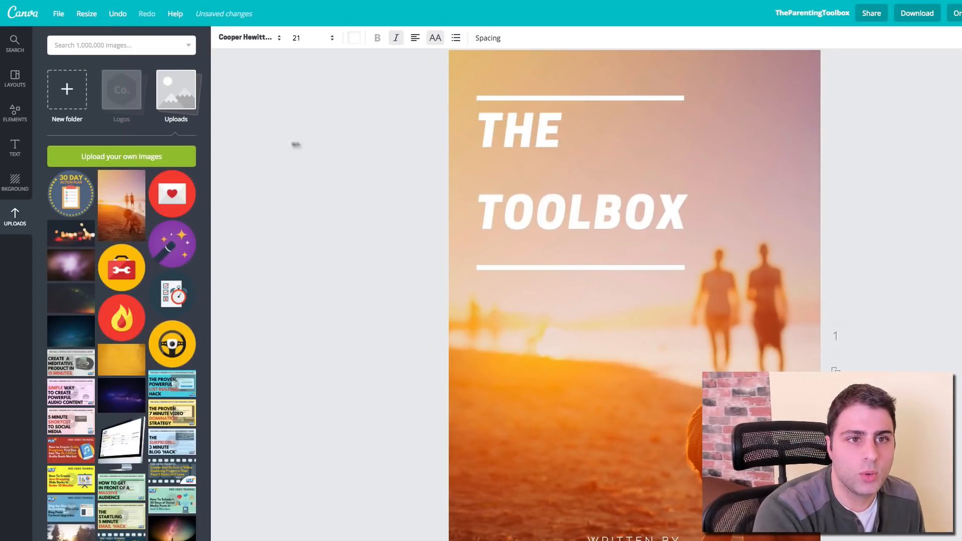
Step: Add a new heading reading PARENTING
click(296, 144)
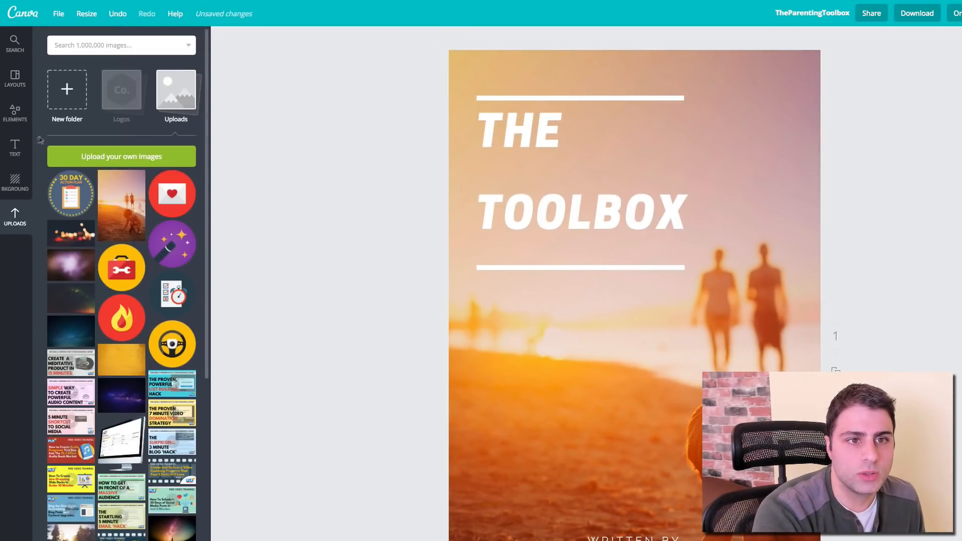
click(15, 148)
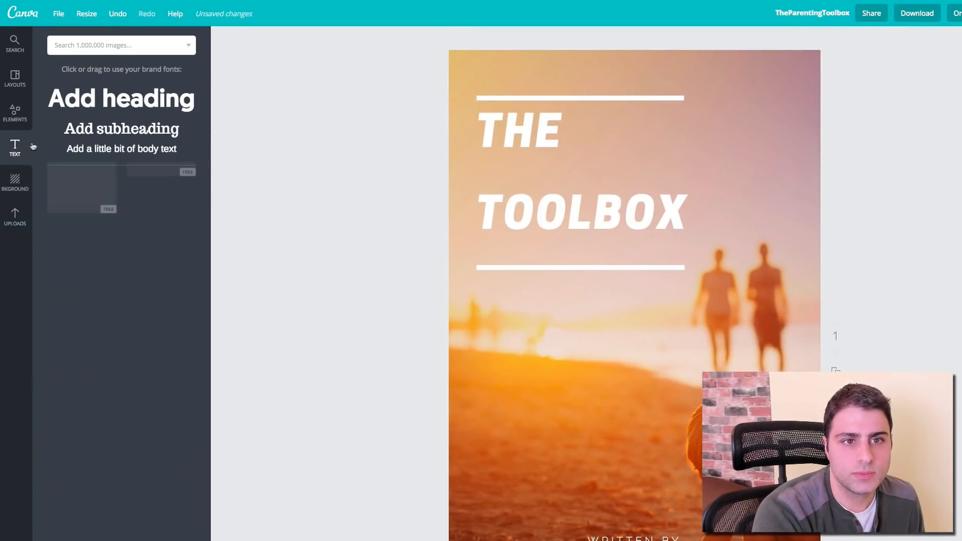
click(171, 107)
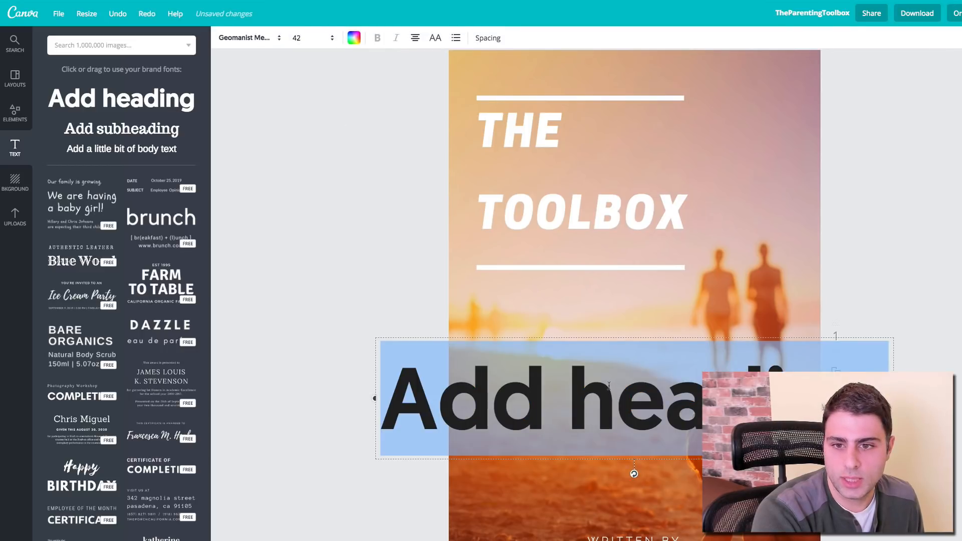
text(PARENTING)
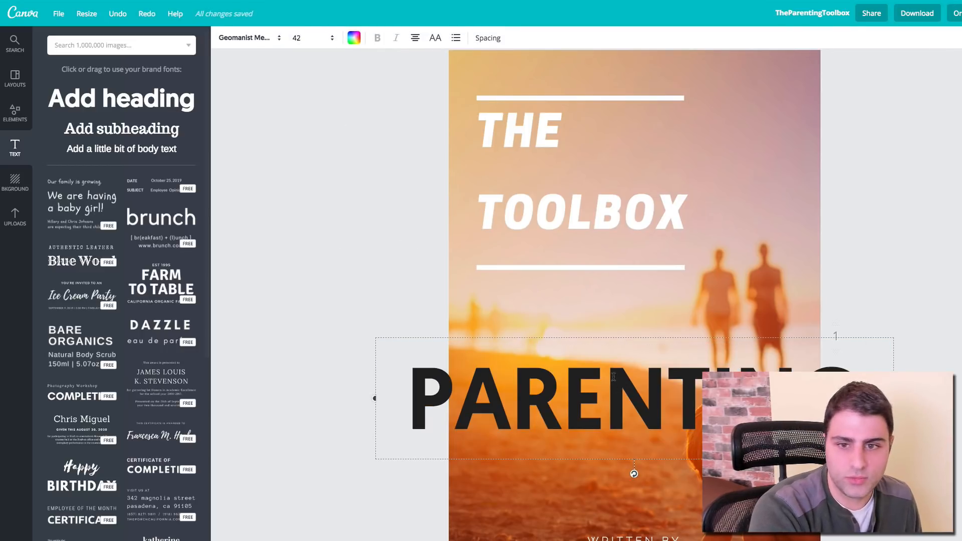
click(613, 387)
Step: Set PARENTING to Cooper Hewitt Heavy size 24 and move it into the title area
double_click(580, 214)
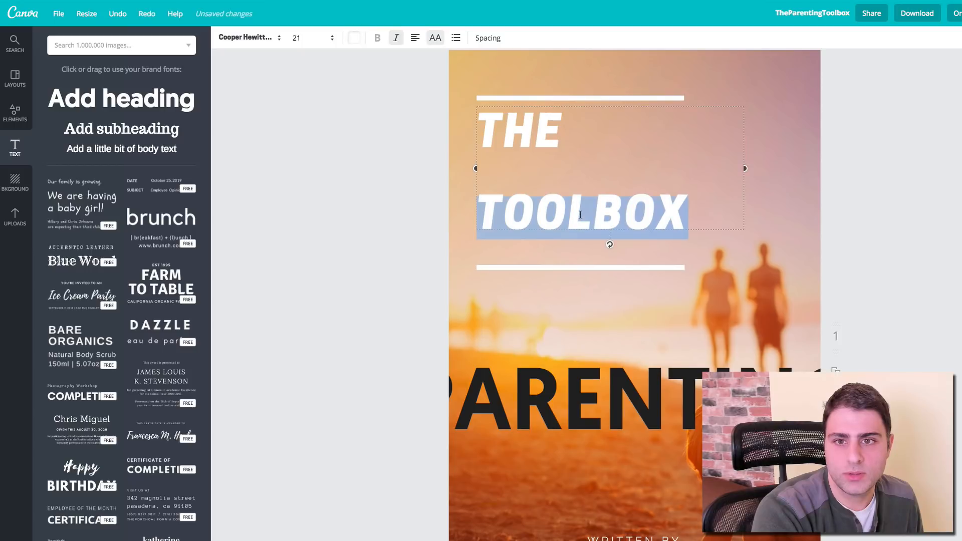
click(563, 378)
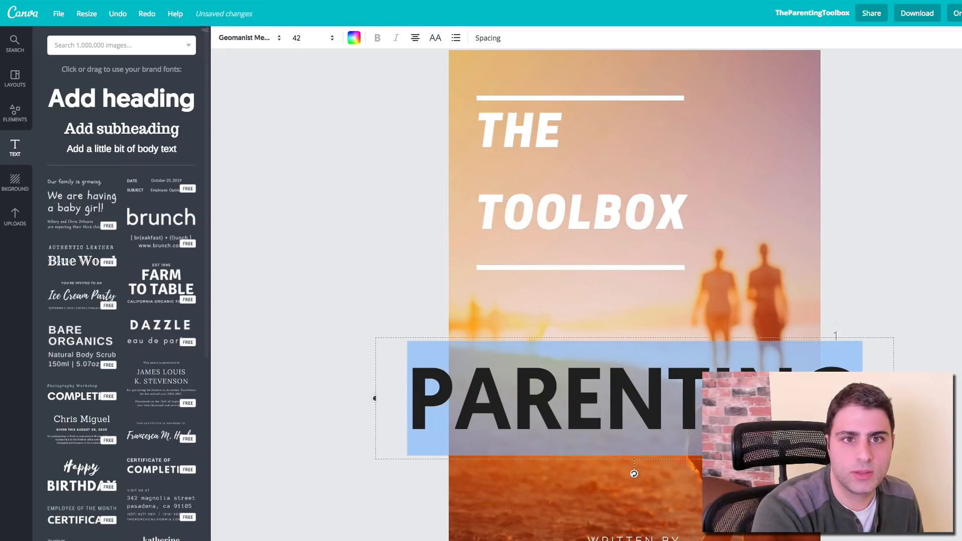
click(246, 38)
click(269, 80)
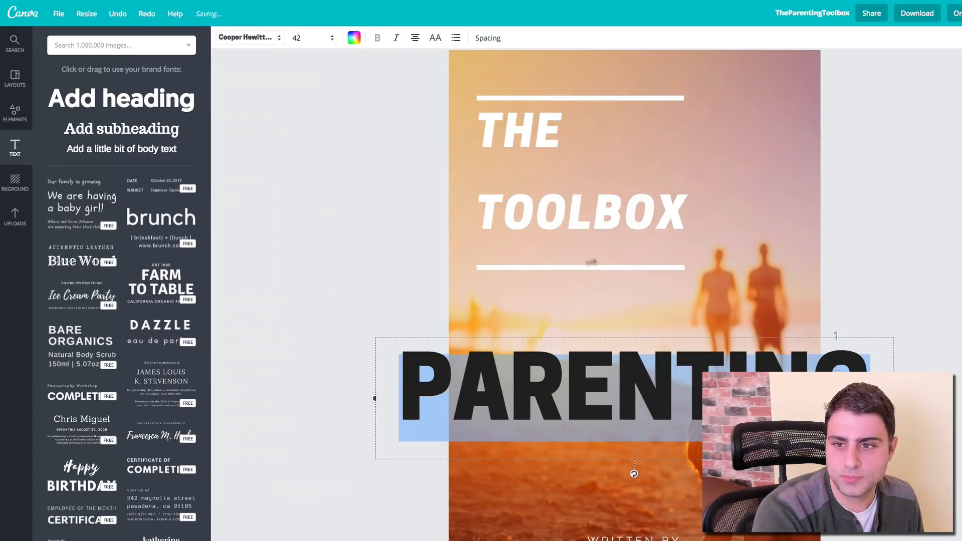
click(307, 39)
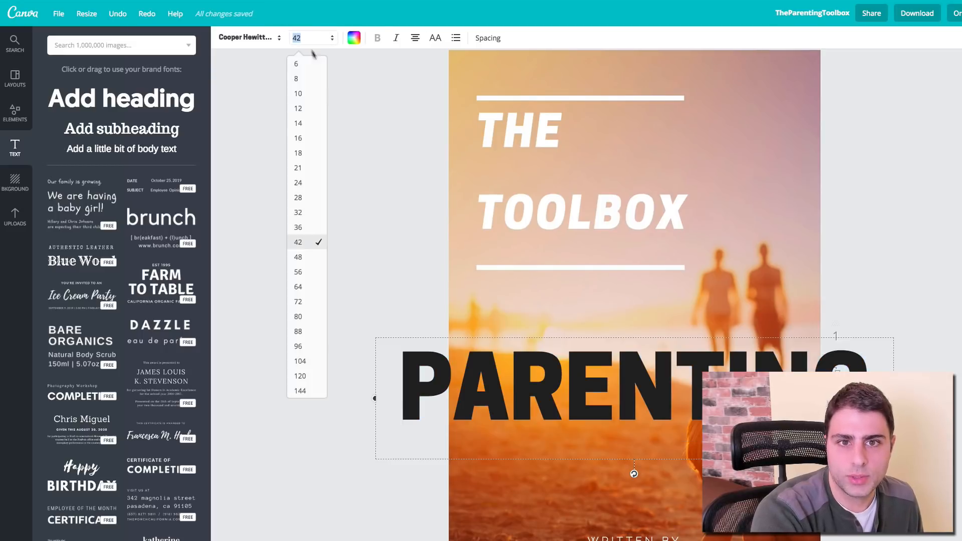
click(308, 183)
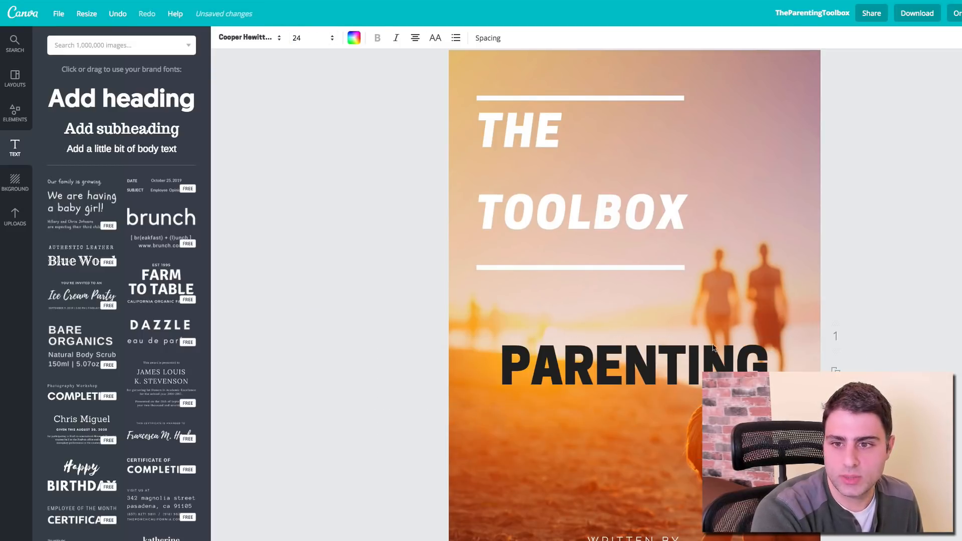
drag(693, 373, 673, 156)
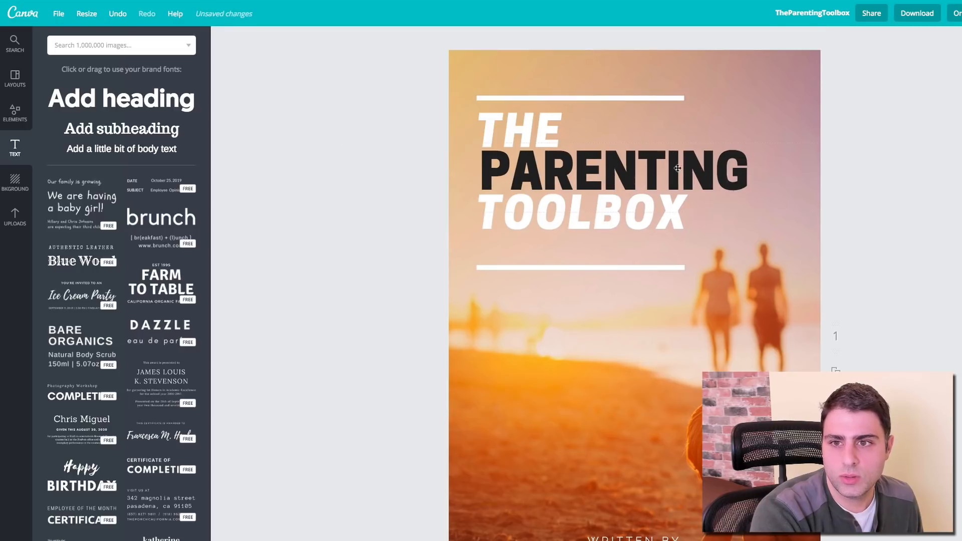
Step: Resize PARENTING to 21, left-align it, and line it up with THE and TOOLBOX
click(593, 172)
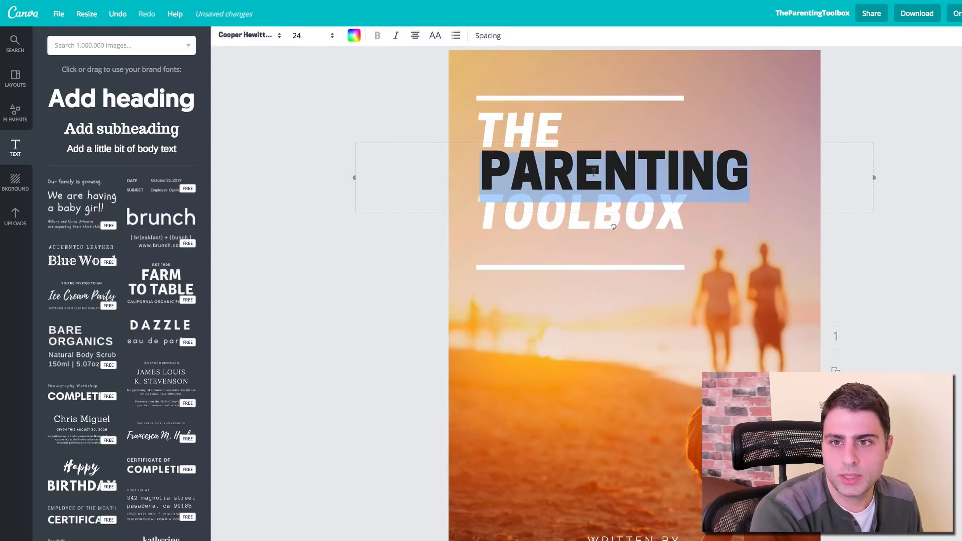
click(320, 40)
text(21)
key(Return)
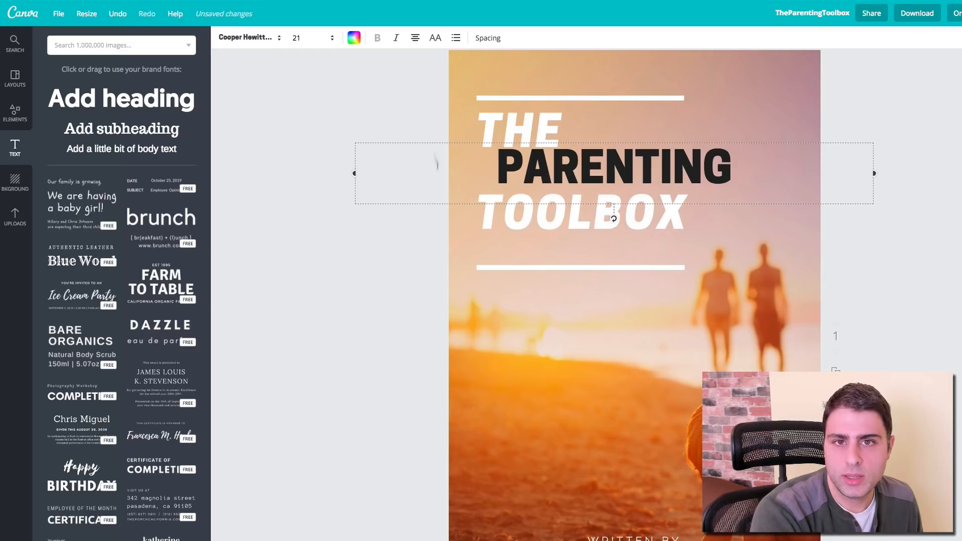
click(416, 39)
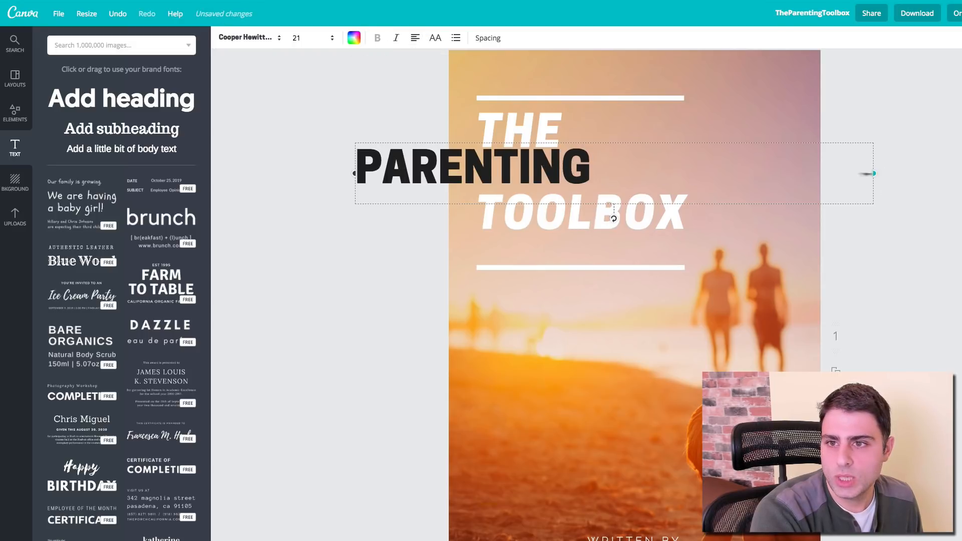
drag(867, 173, 608, 172)
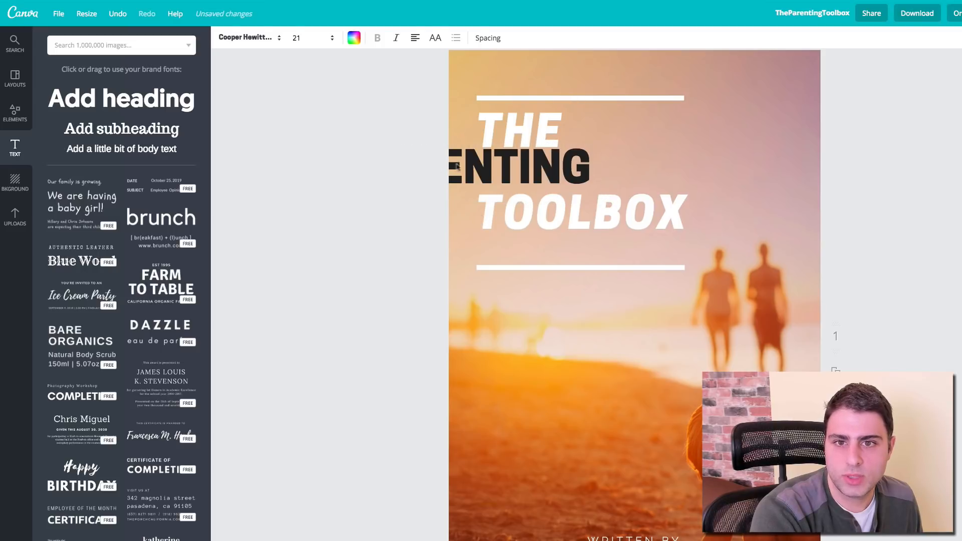
drag(456, 167, 579, 171)
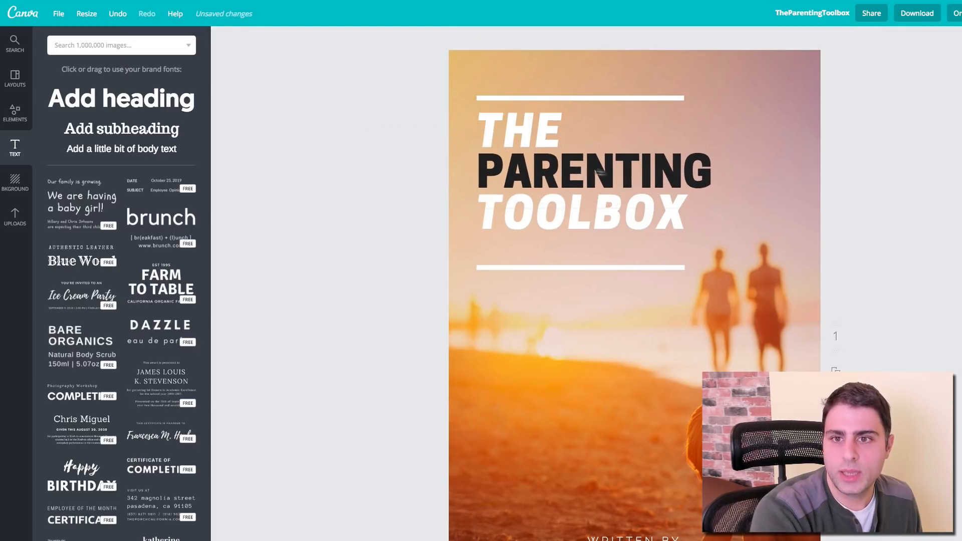
Step: Enlarge TOOLBOX to 24, delete THE, and move TOOLBOX below PARENTING
double_click(624, 214)
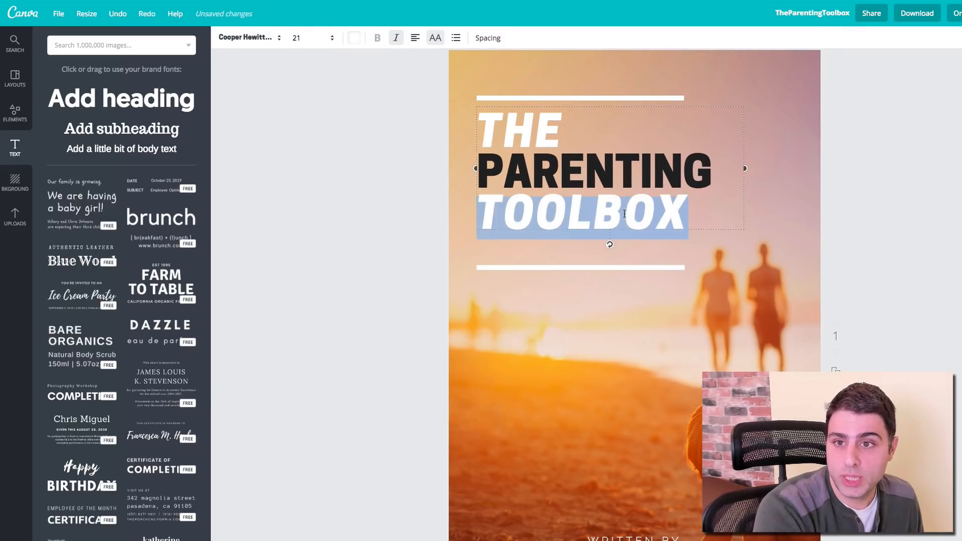
click(323, 38)
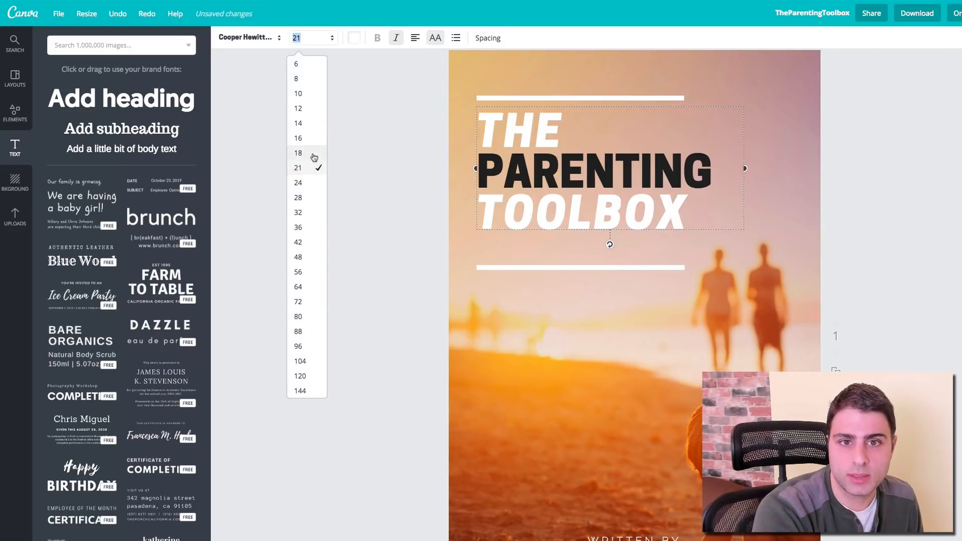
click(306, 183)
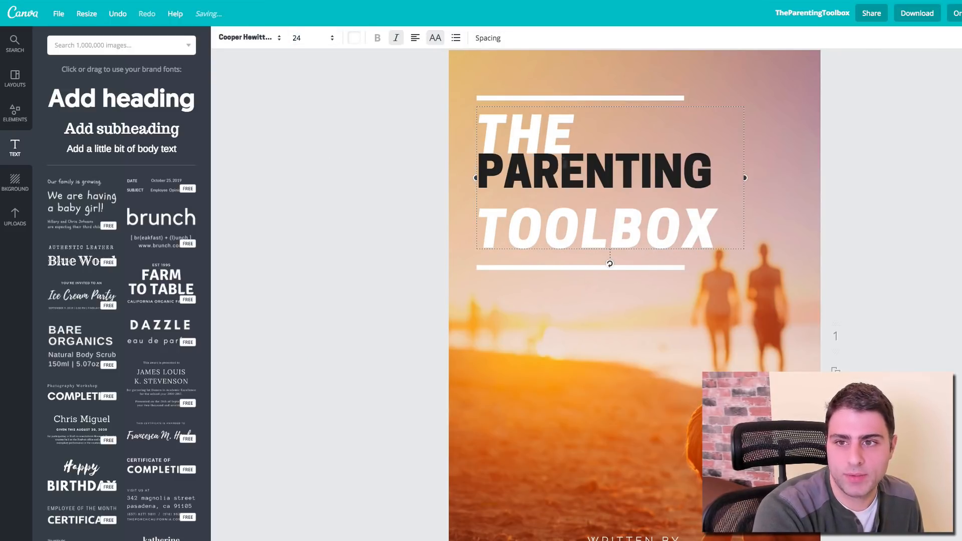
double_click(503, 131)
key(BackSpace)
key(BackSpace)
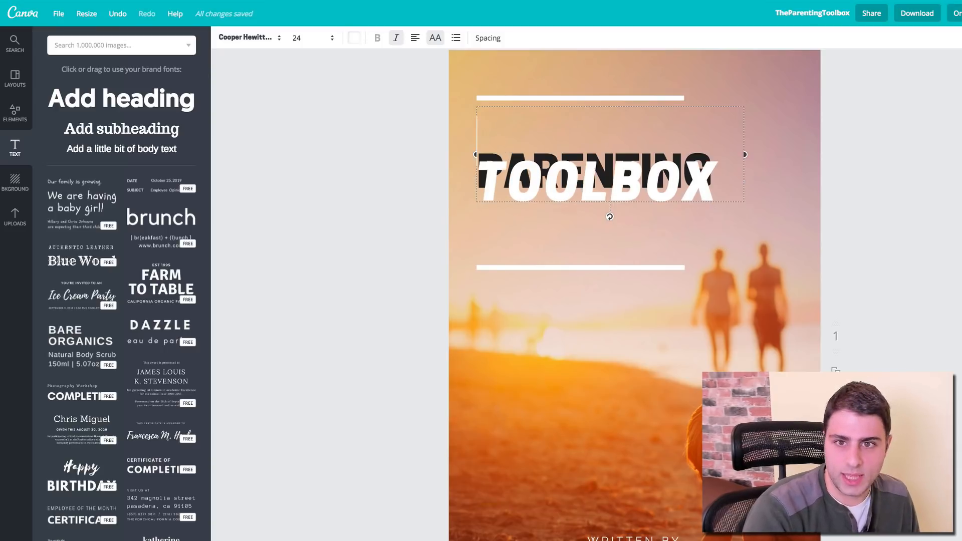
drag(519, 135, 514, 211)
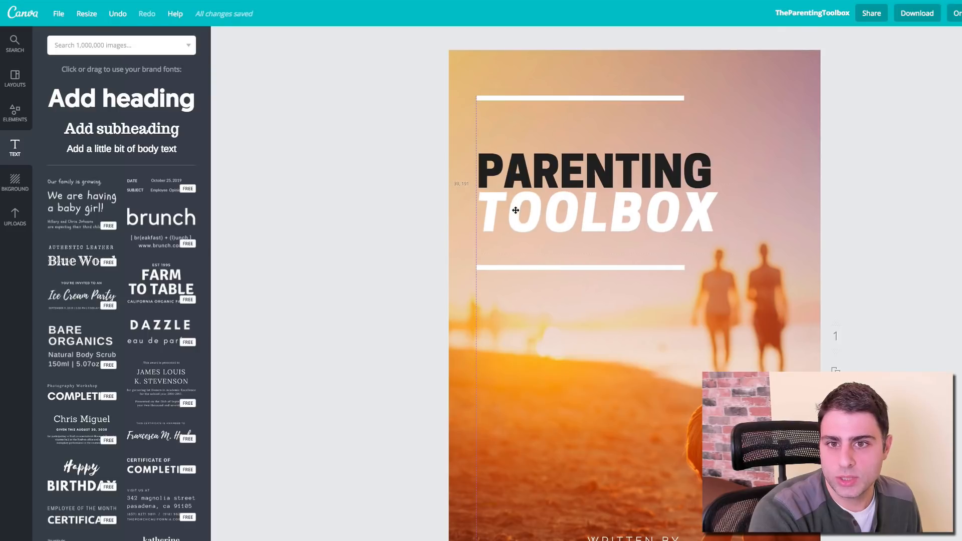
Step: Change the TOOLBOX font size to 23
double_click(512, 203)
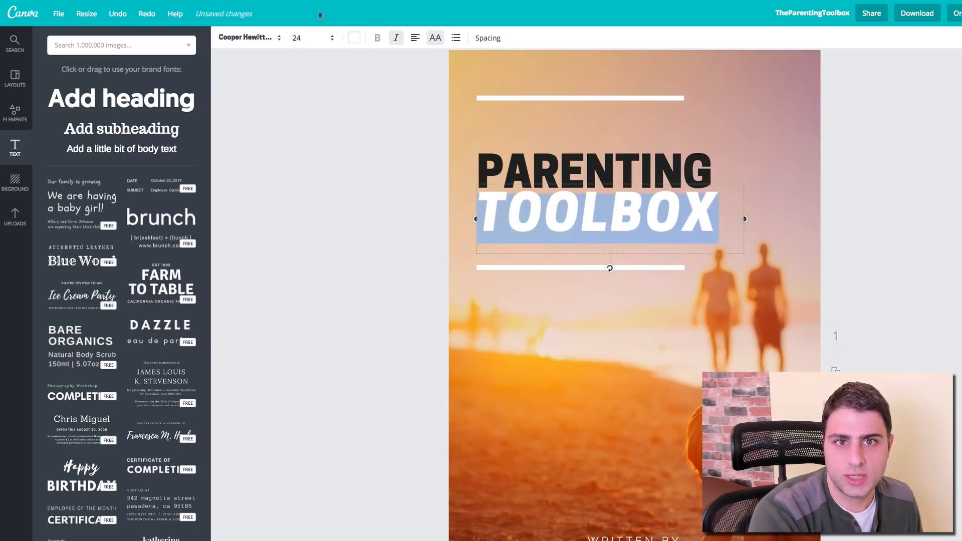
click(304, 38)
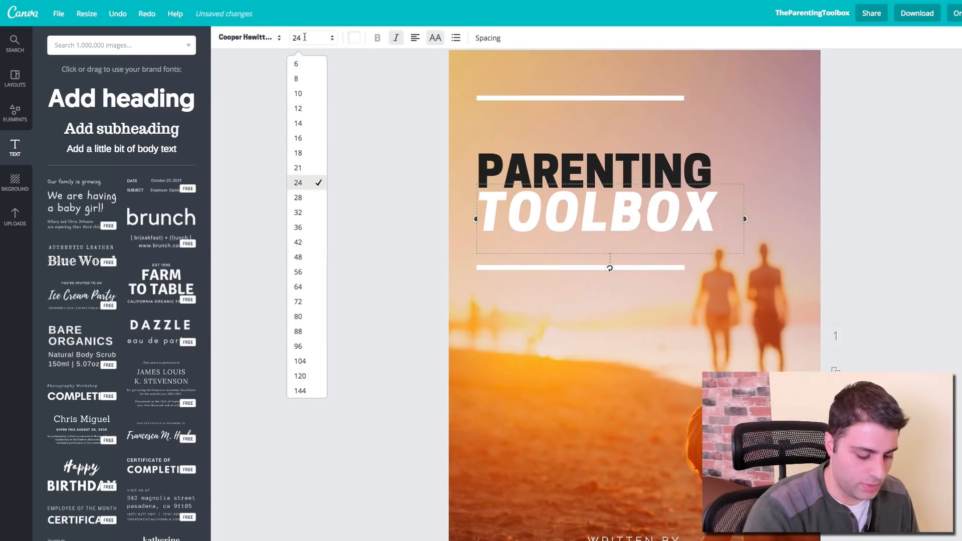
key(BackSpace)
text(3)
key(Return)
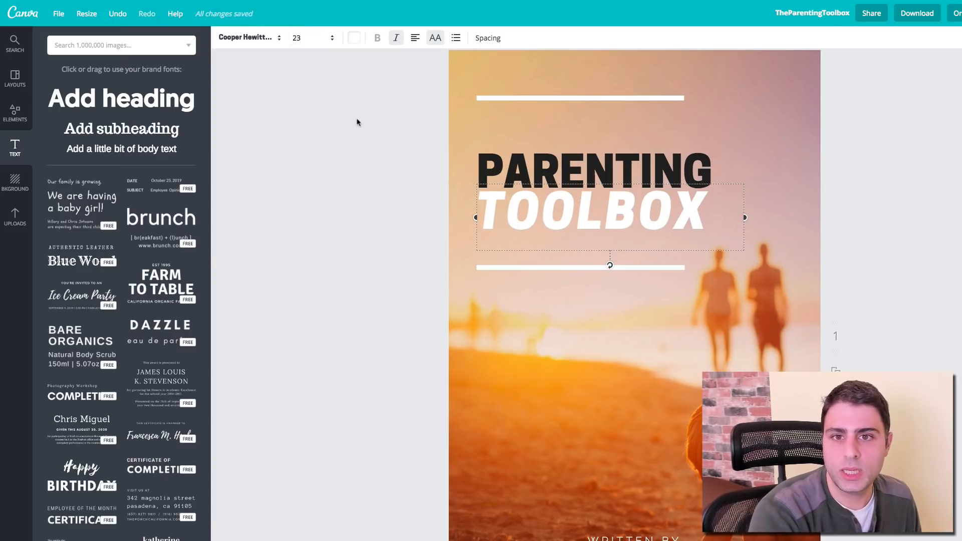
click(380, 119)
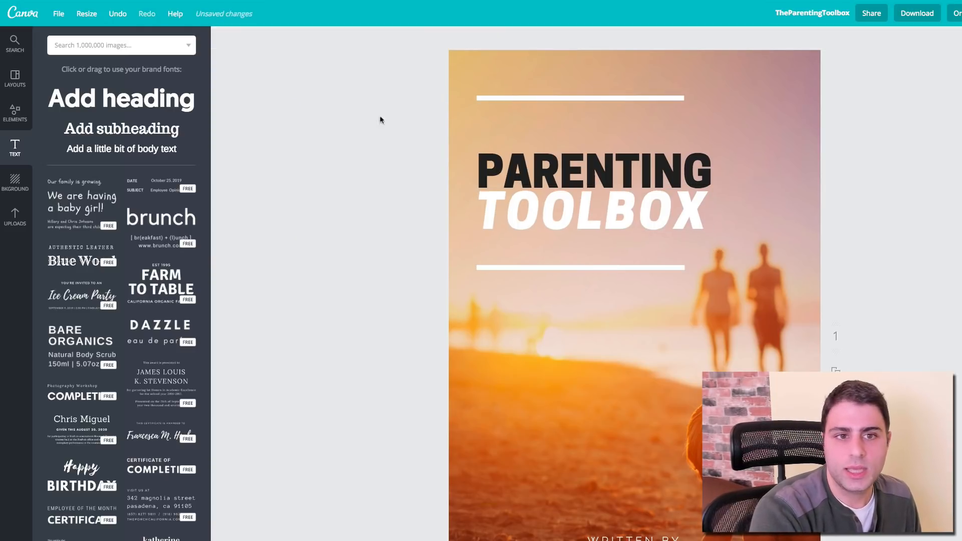
Step: Add a THE subheading in Cooper Hewitt Heavy size 14 just above PARENTING
click(114, 130)
text(THE)
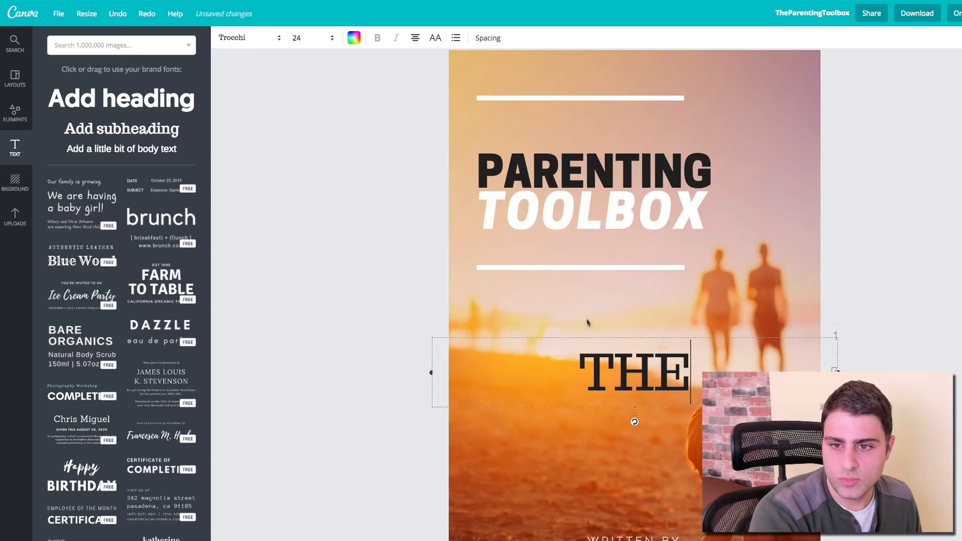
key(ctrl+a)
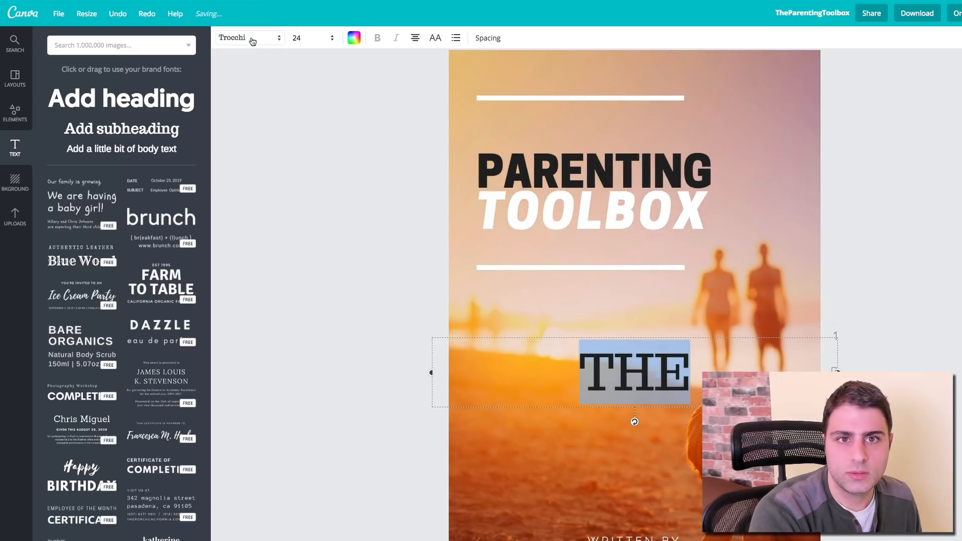
click(248, 38)
click(300, 77)
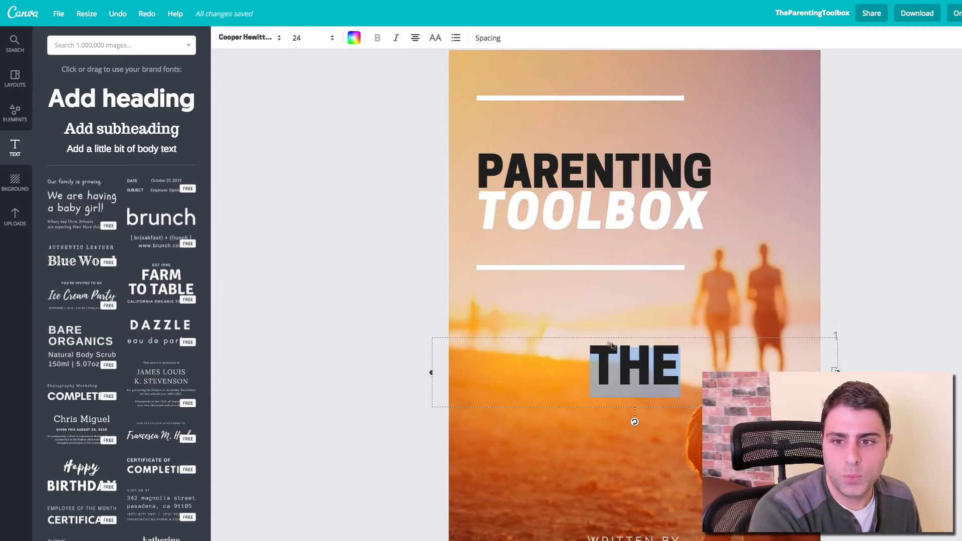
click(321, 39)
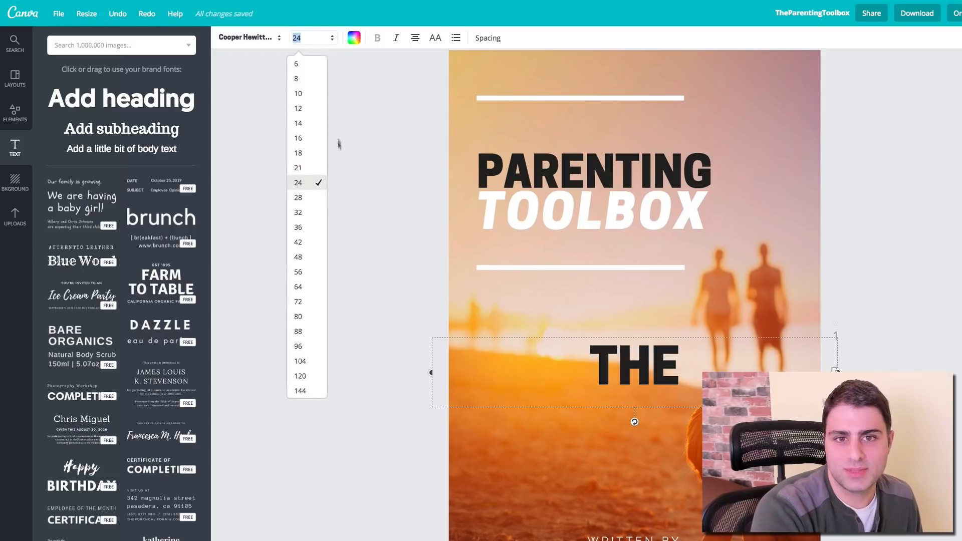
click(315, 153)
click(315, 37)
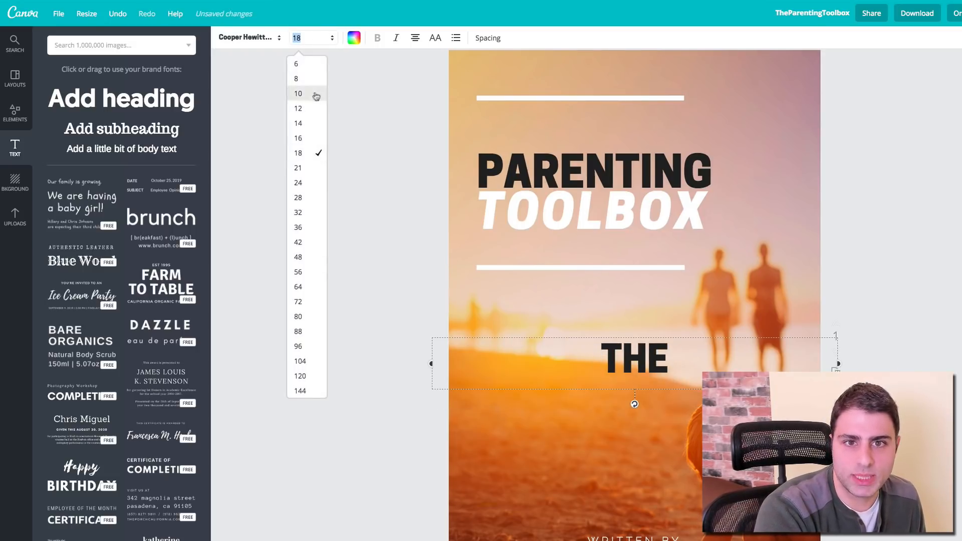
click(306, 122)
drag(650, 360, 514, 142)
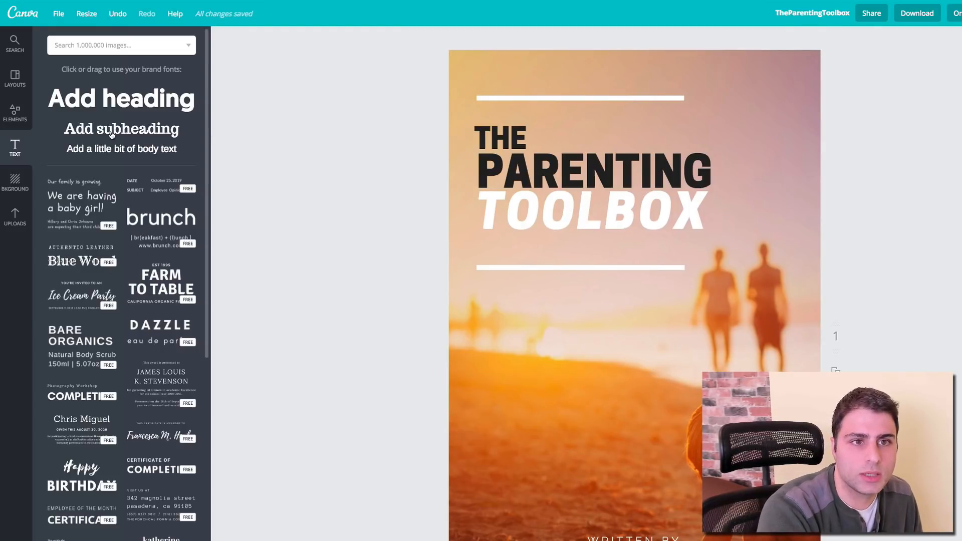
Step: Try a custom bright green colour on THE
double_click(508, 135)
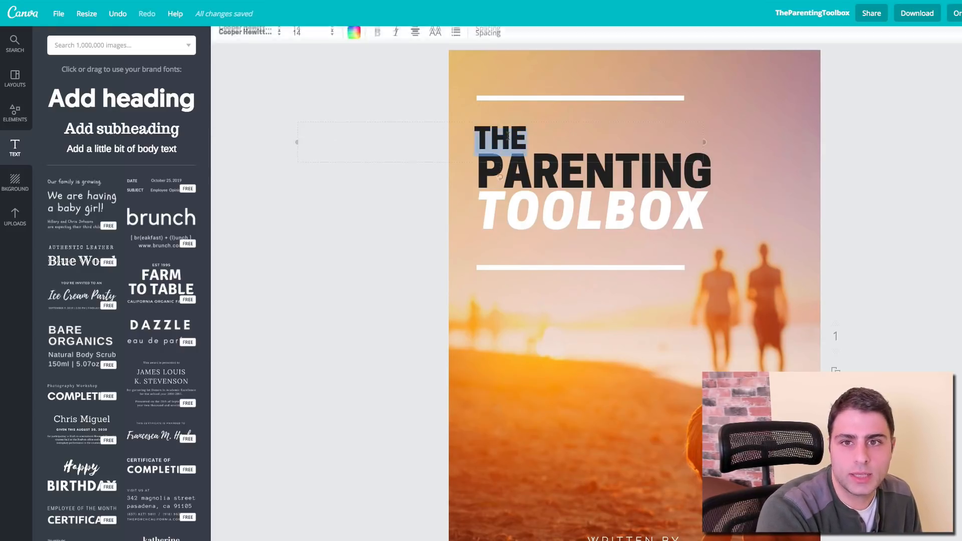
click(354, 38)
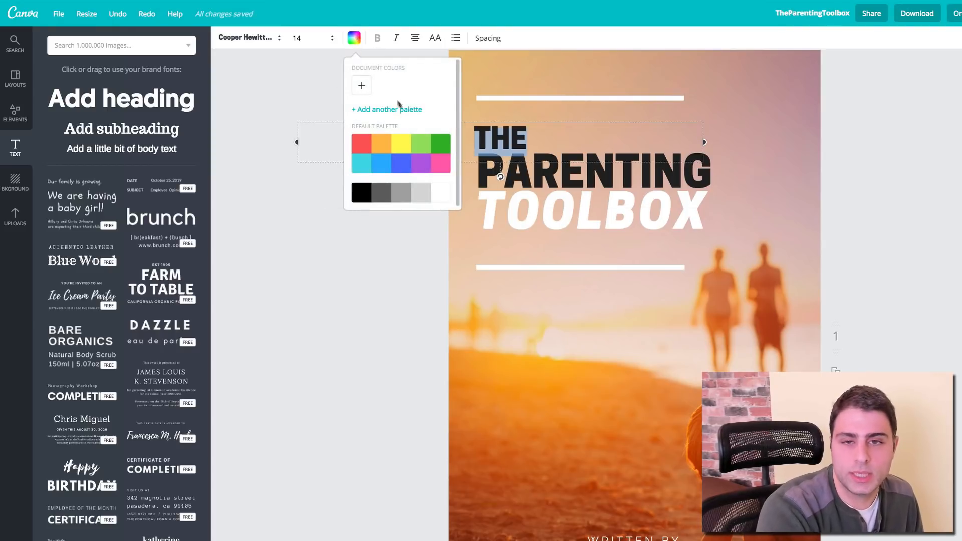
click(364, 88)
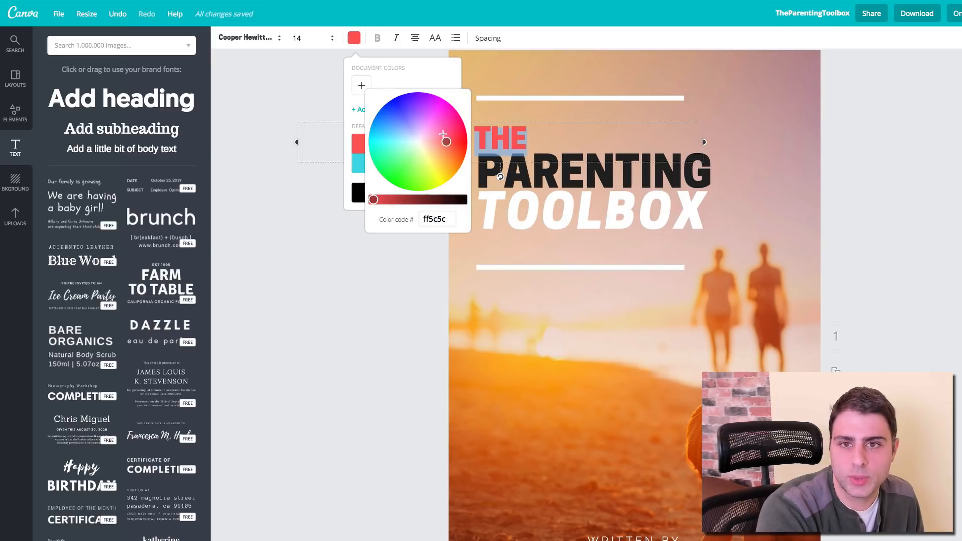
drag(442, 134, 393, 170)
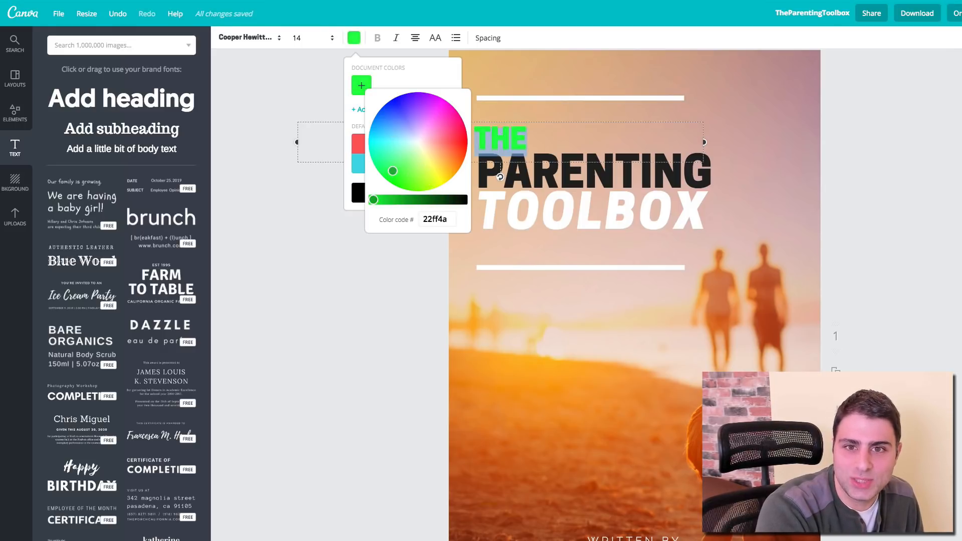
click(312, 227)
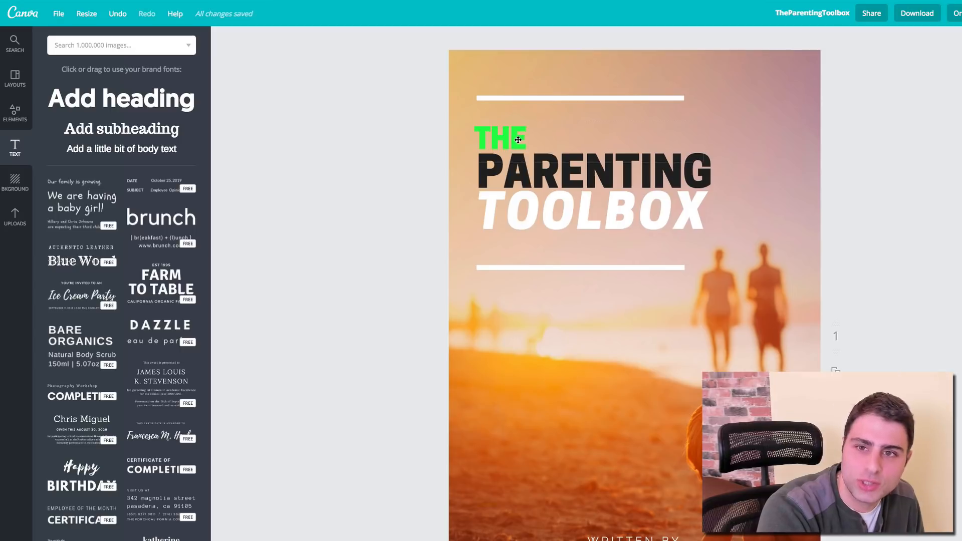
Step: Recolour THE to a custom dark reddish brown (a62800)
double_click(499, 133)
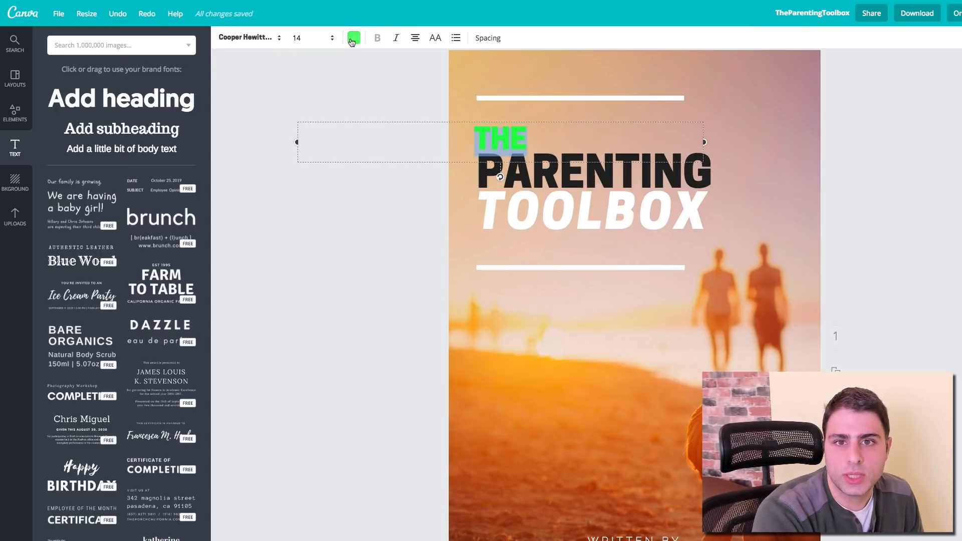
click(353, 37)
click(361, 85)
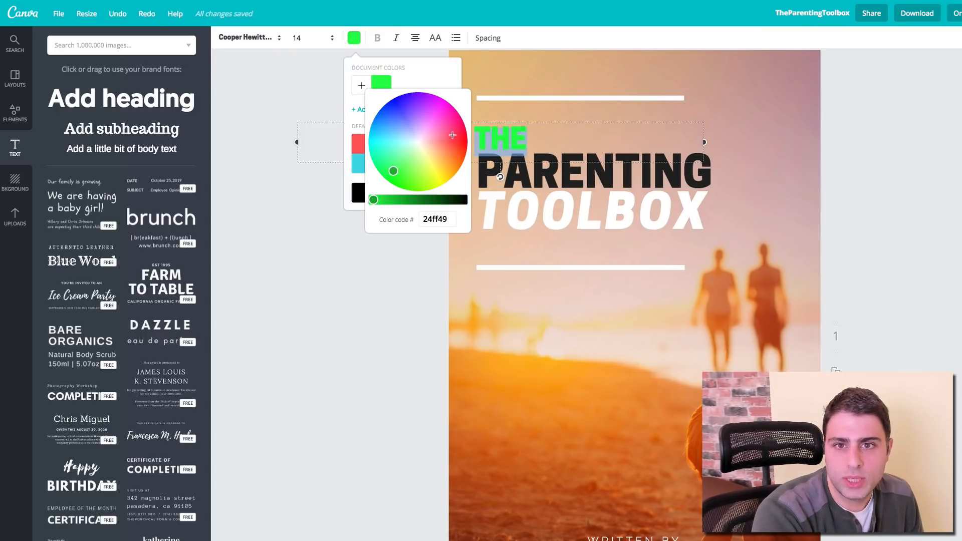
drag(393, 171, 458, 142)
drag(373, 199, 404, 199)
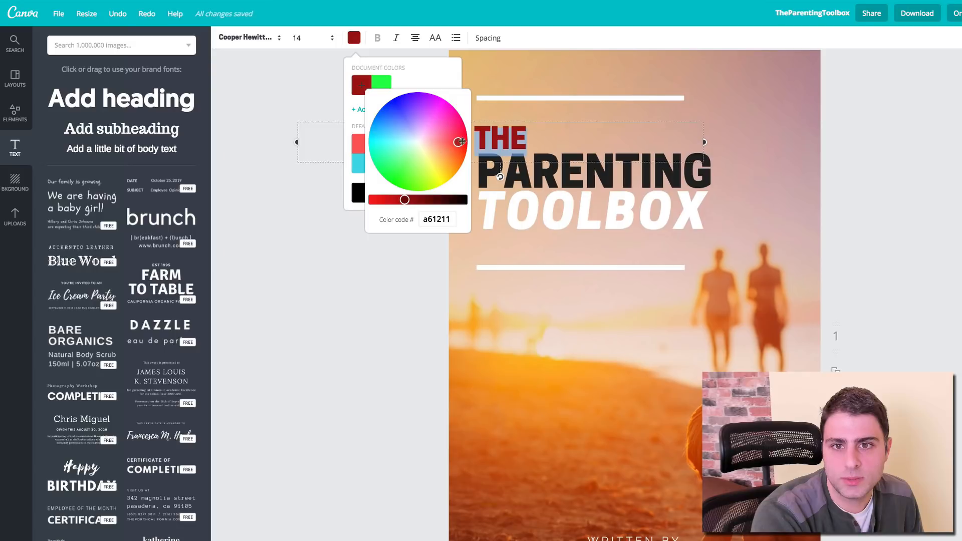
mouse_move(457, 142)
mouse_down()
mouse_move(457, 128)
mouse_move(454, 165)
mouse_move(460, 157)
mouse_up()
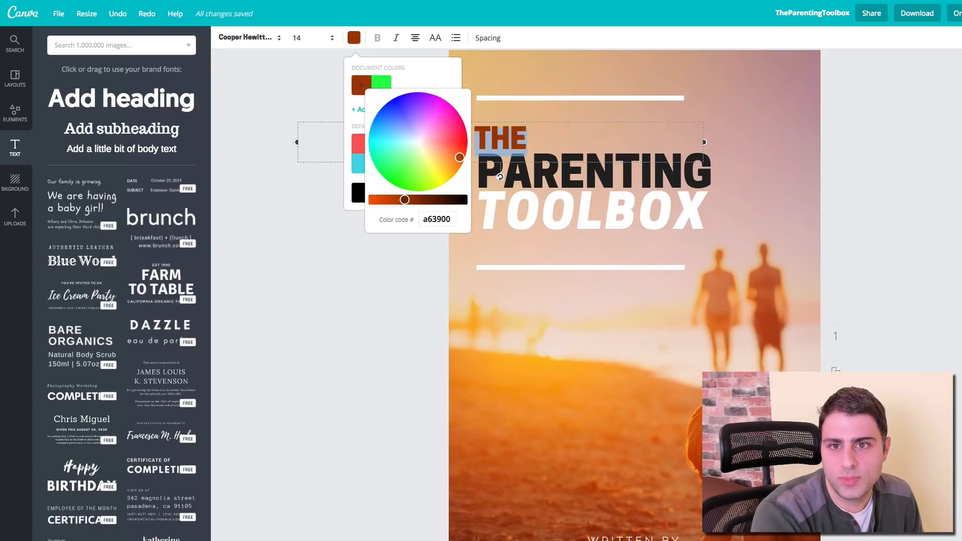
click(416, 267)
click(414, 268)
Step: Make PARENTING white to match TOOLBOX
double_click(581, 168)
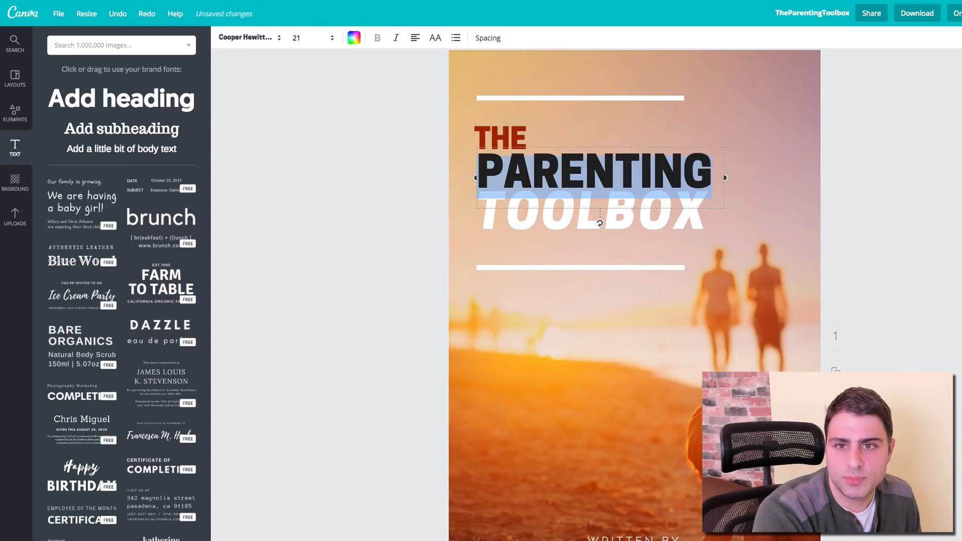
click(353, 39)
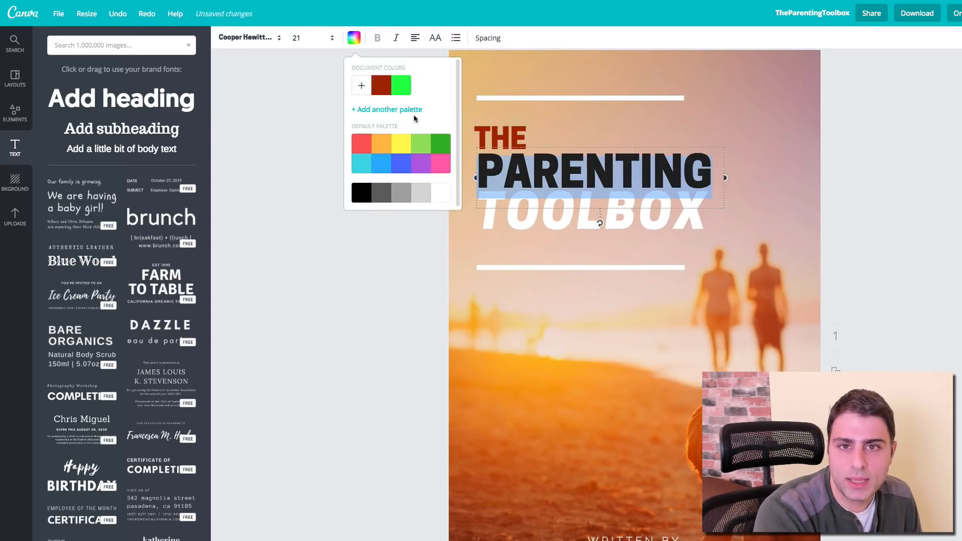
click(438, 194)
click(408, 254)
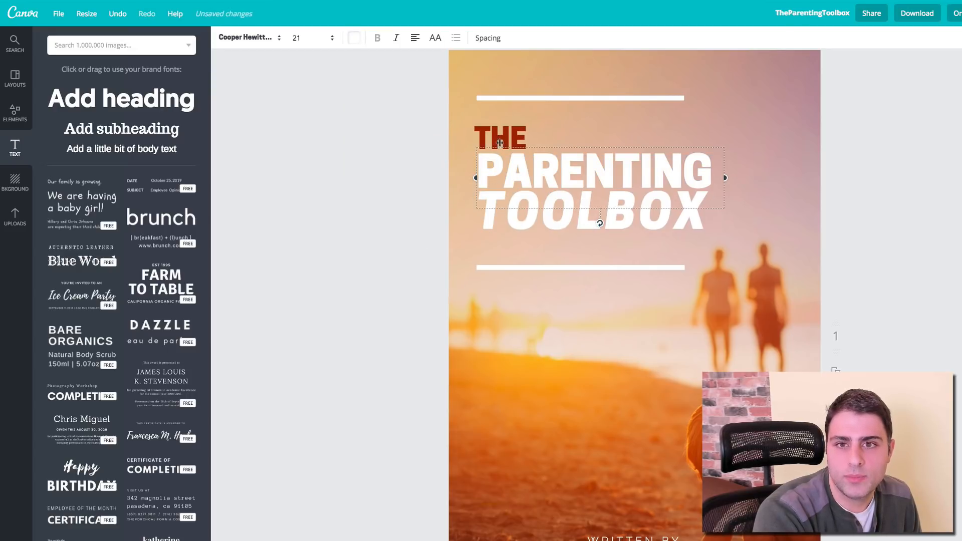
Step: Switch THE to Cooper Hewitt Thin and try bold styling on it
double_click(493, 131)
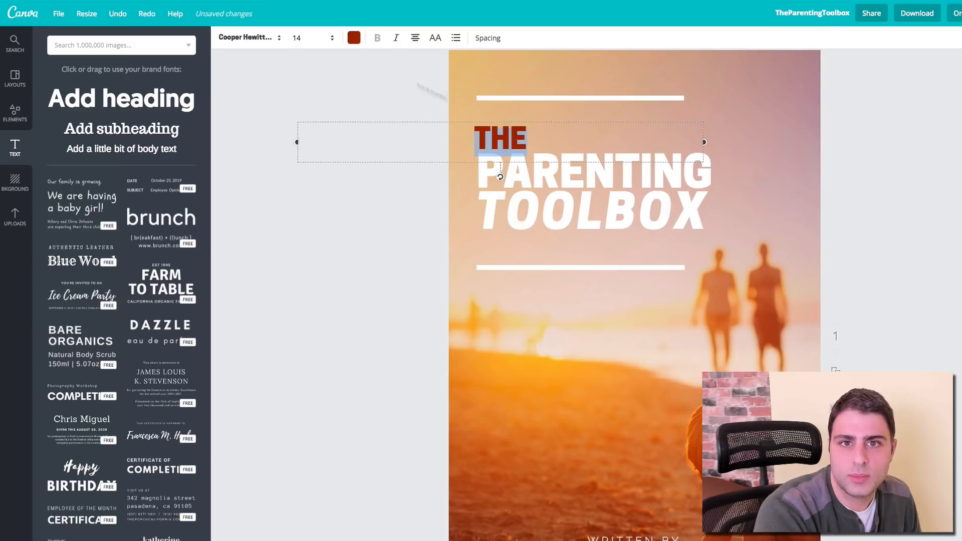
click(269, 41)
scroll(323, 160, down, 8)
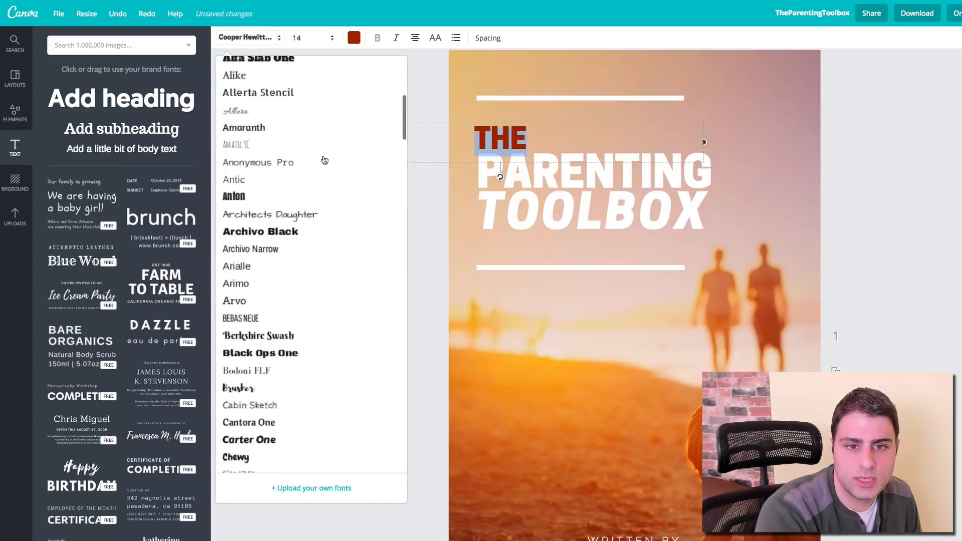
scroll(323, 159, down, 4)
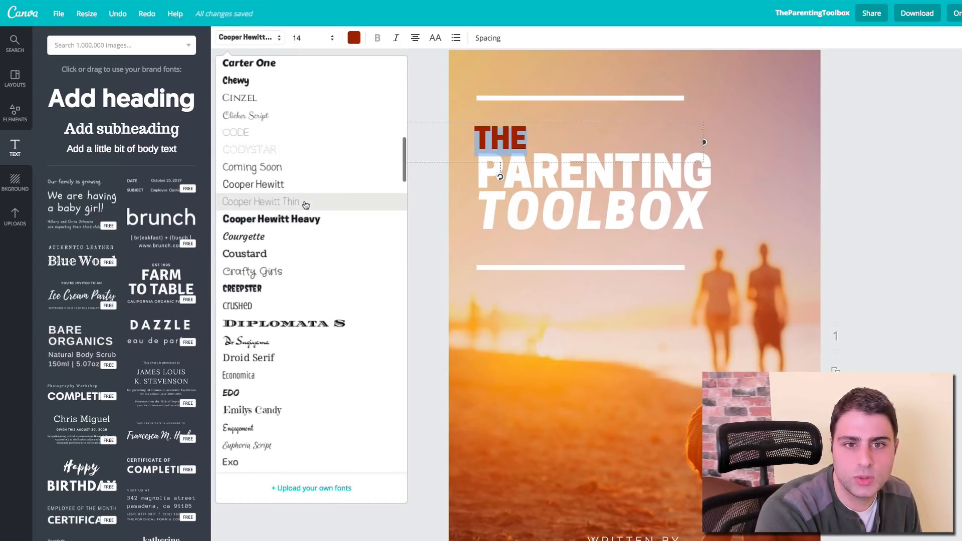
click(293, 210)
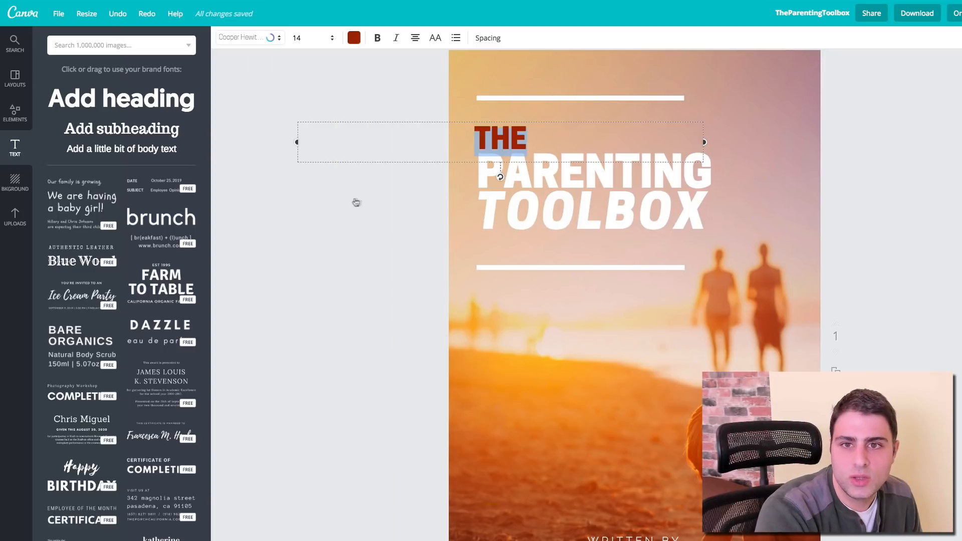
click(450, 213)
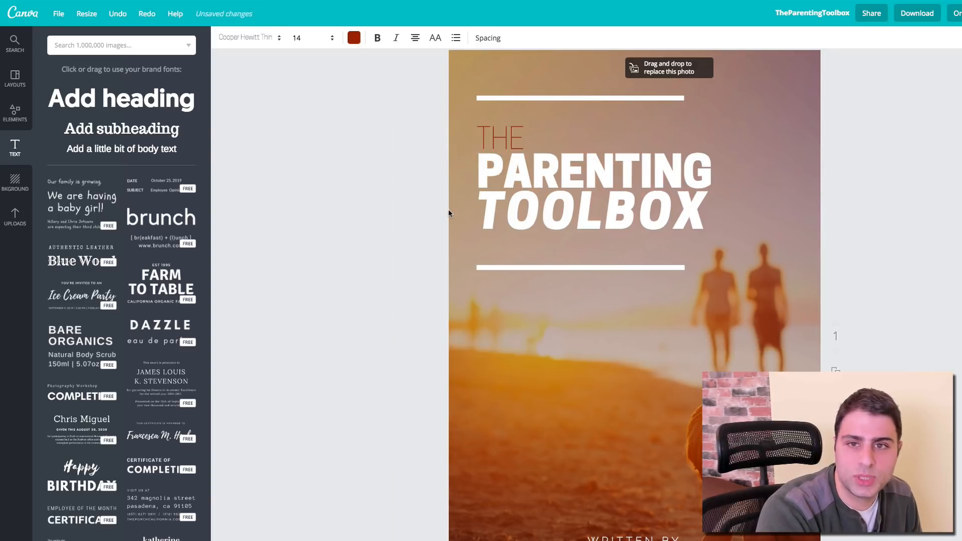
click(501, 143)
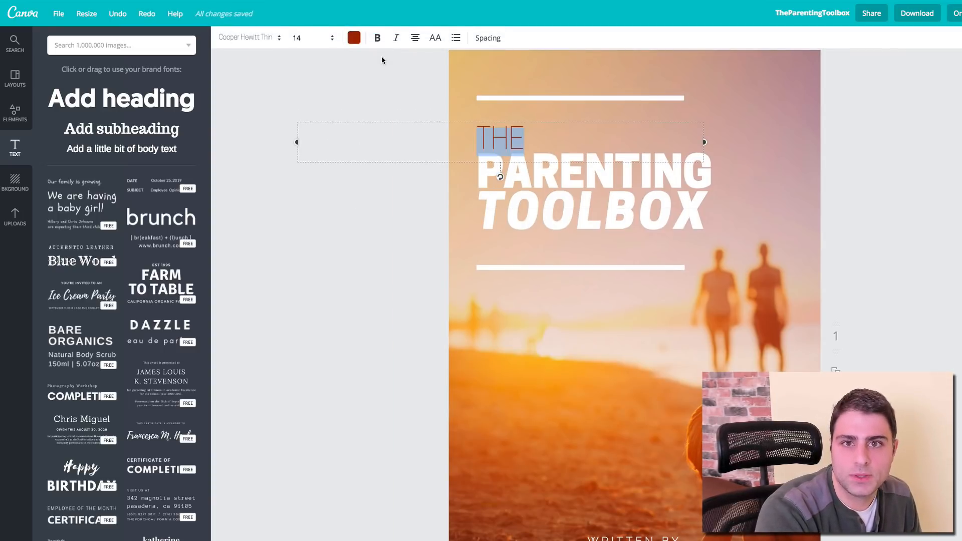
click(378, 38)
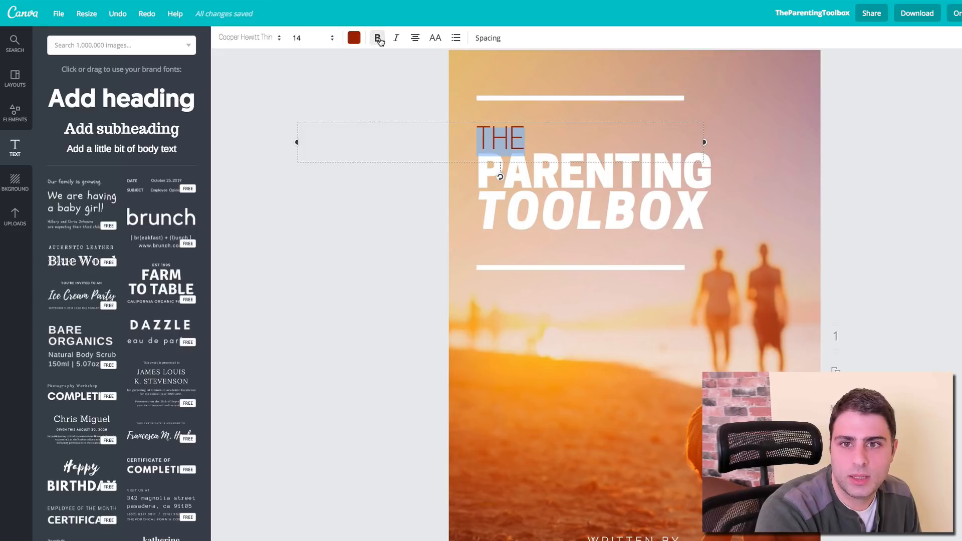
click(427, 107)
click(496, 134)
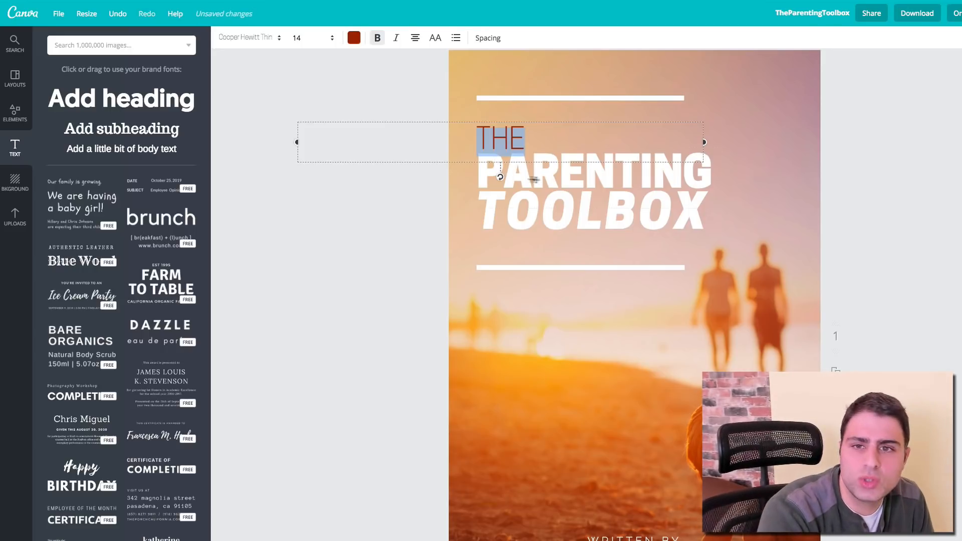
Step: Give PARENTING and TOOLBOX the same dark red as THE
click(562, 180)
click(353, 37)
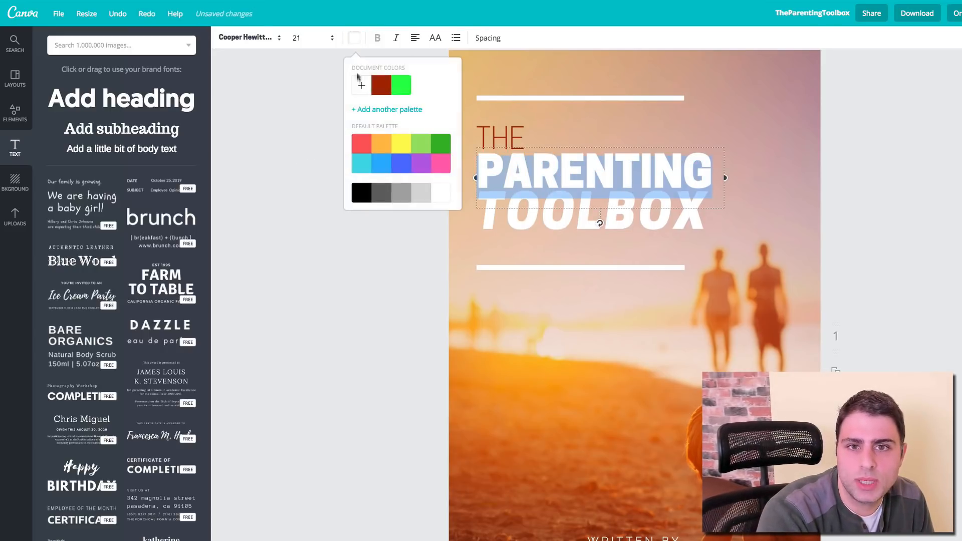
click(382, 85)
click(632, 226)
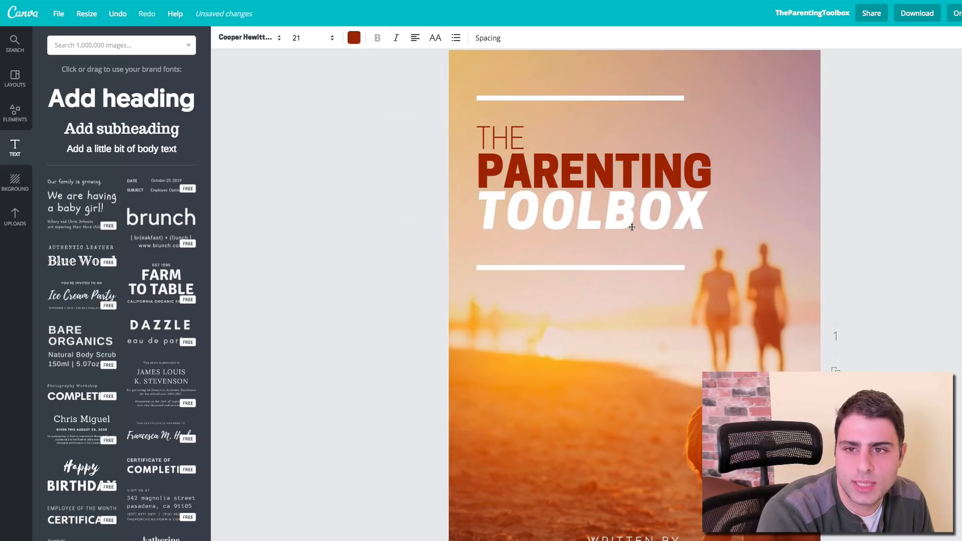
click(353, 38)
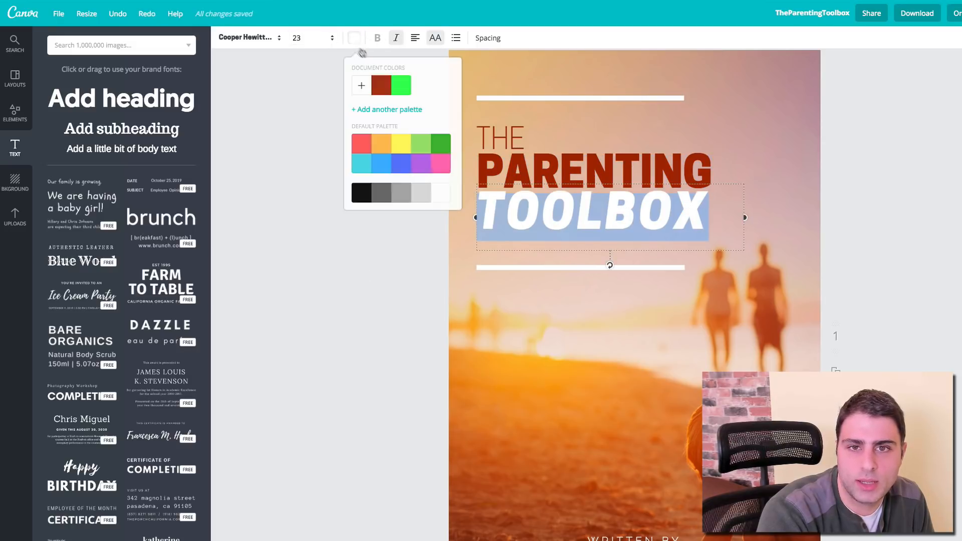
click(381, 85)
click(330, 233)
click(319, 261)
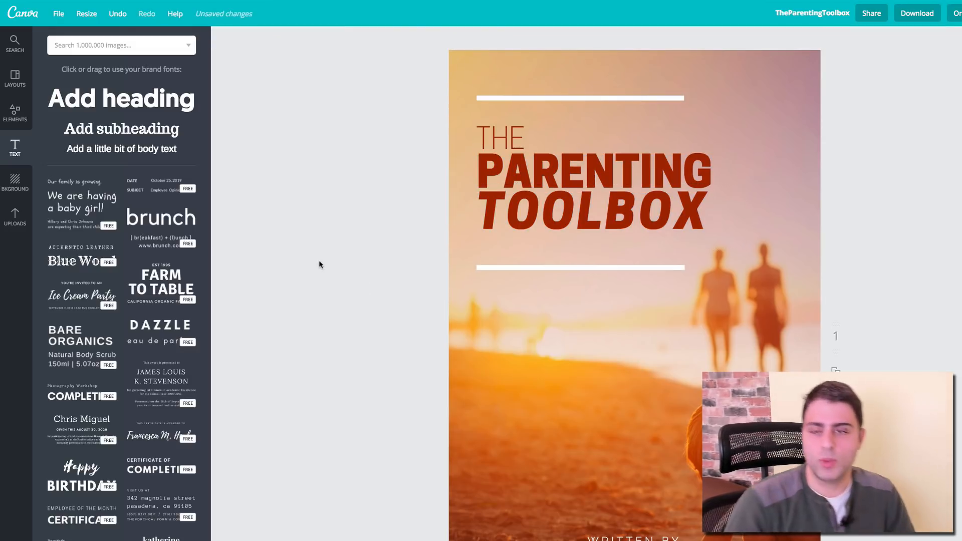
Step: Recolour PARENTING to a custom dark brown (451100)
scroll(404, 157, up, 1)
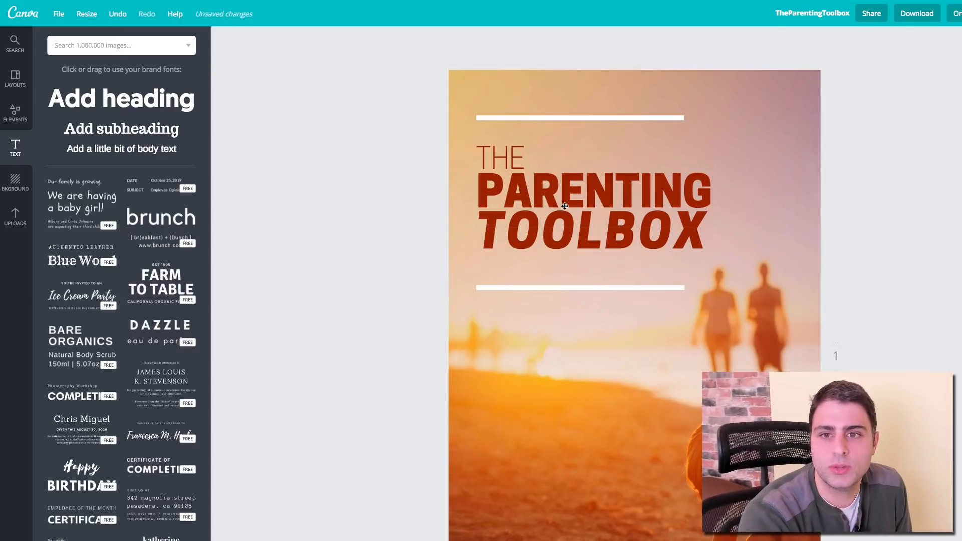
double_click(563, 193)
click(354, 37)
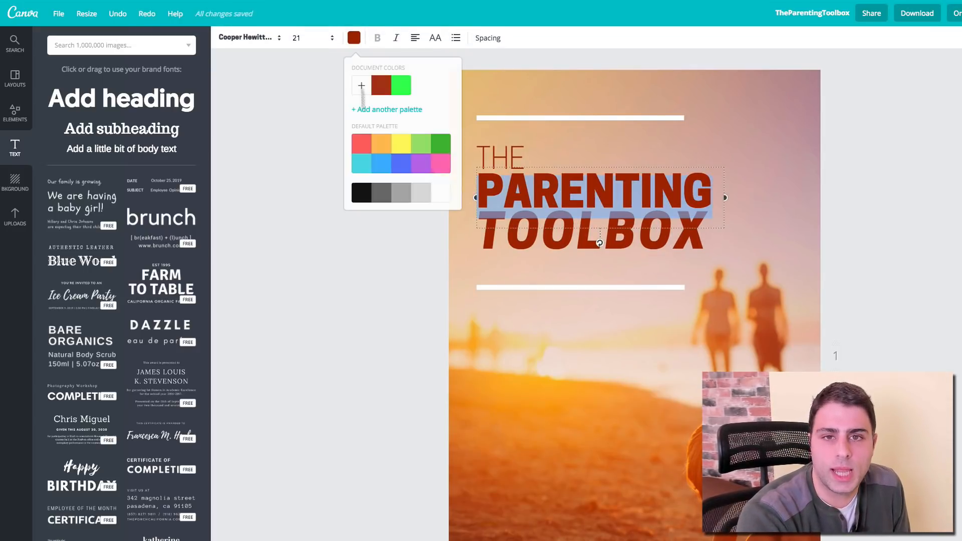
click(362, 94)
drag(419, 199, 433, 200)
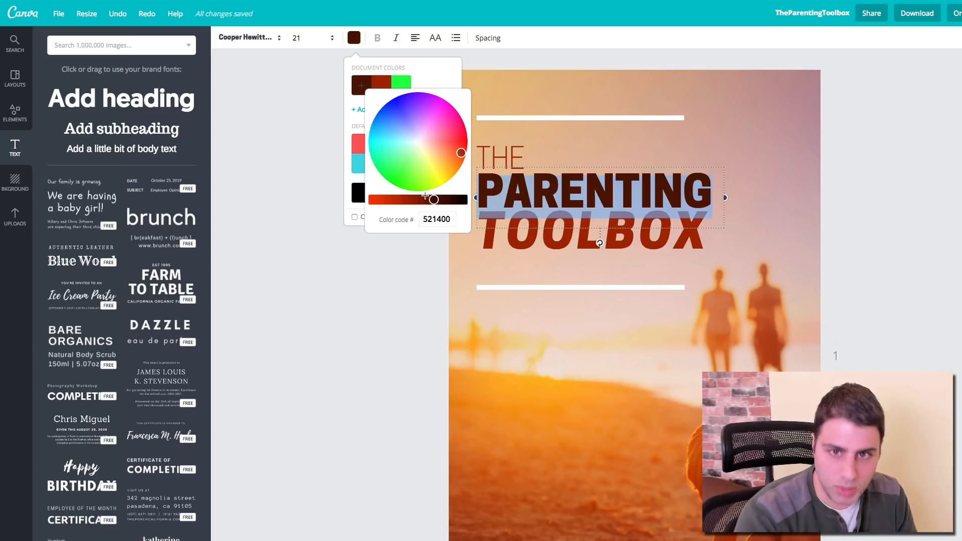
drag(435, 200, 437, 199)
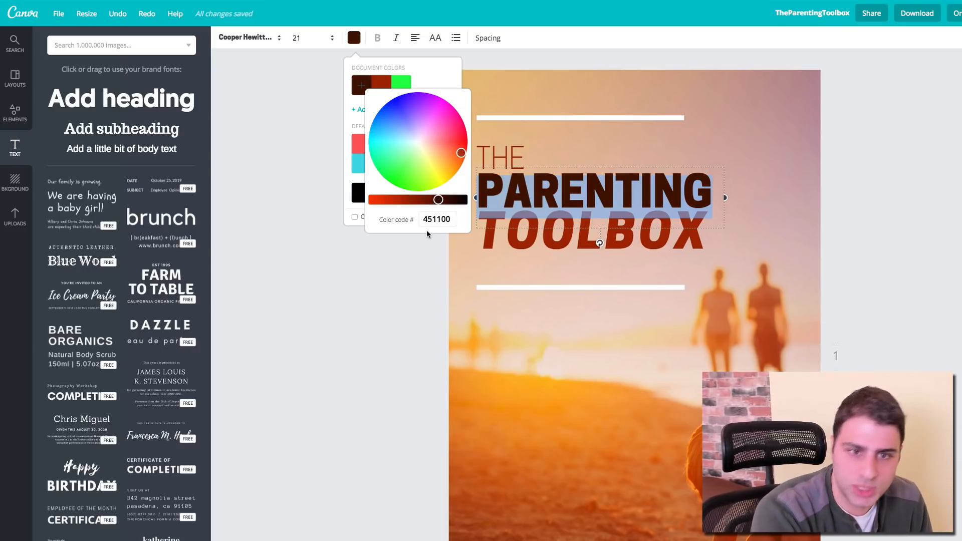
click(417, 268)
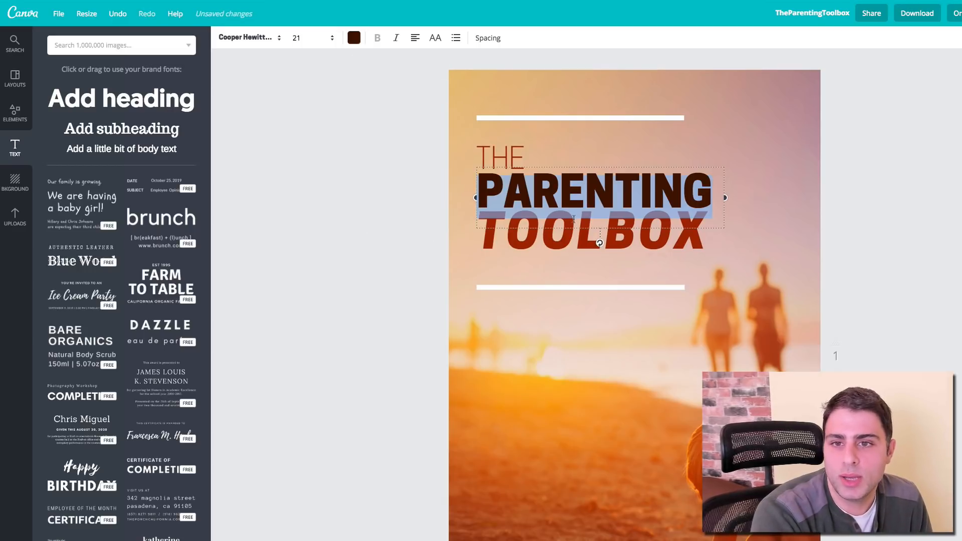
click(493, 165)
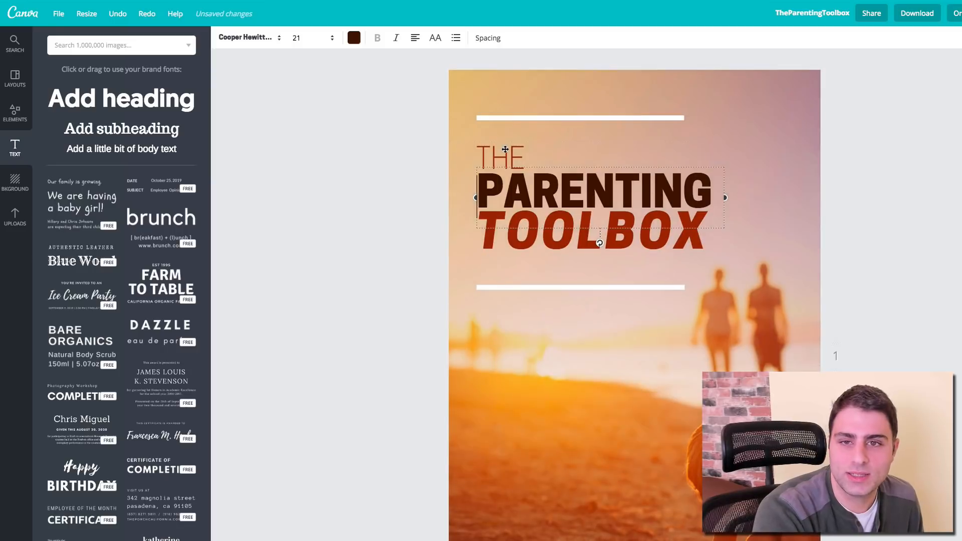
Step: Apply the same dark brown to THE and TOOLBOX
double_click(494, 146)
click(353, 38)
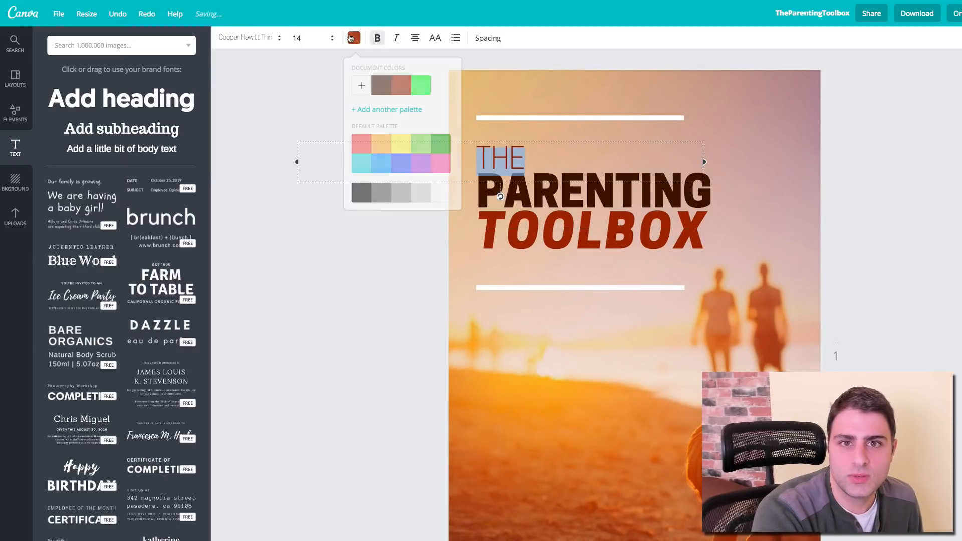
click(389, 91)
double_click(576, 193)
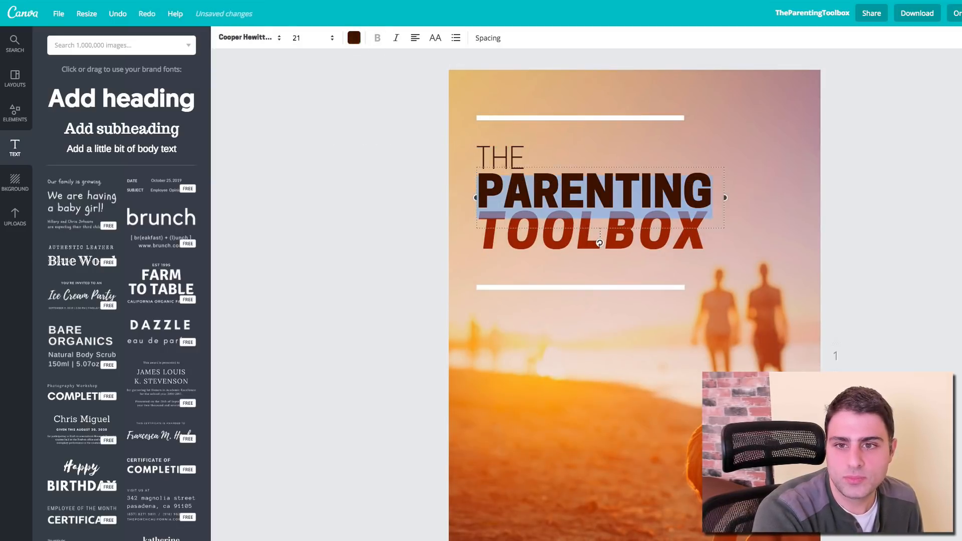
double_click(557, 239)
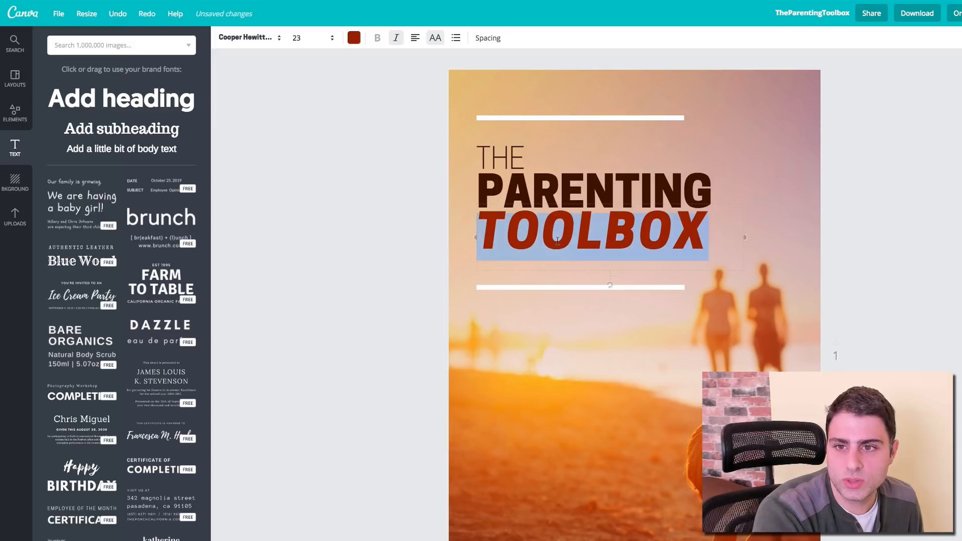
click(354, 38)
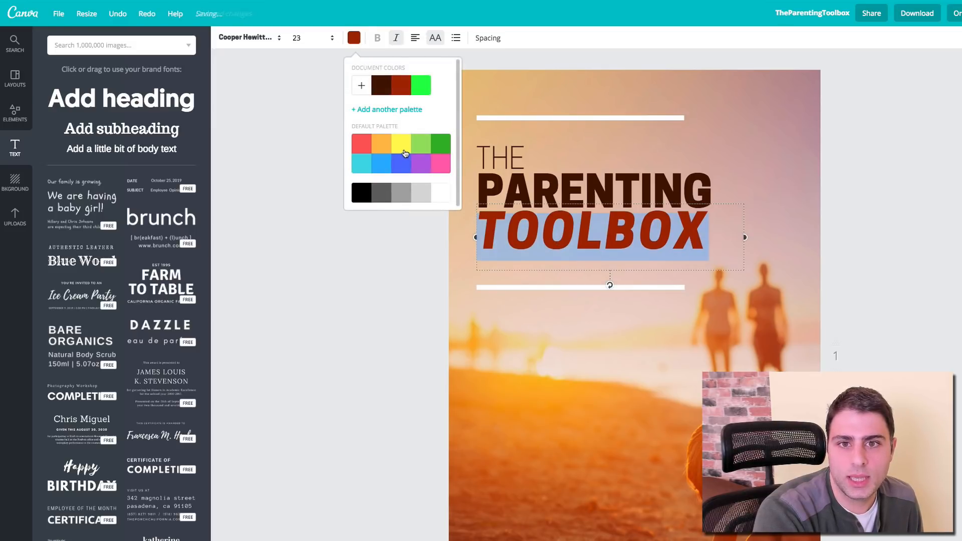
click(381, 86)
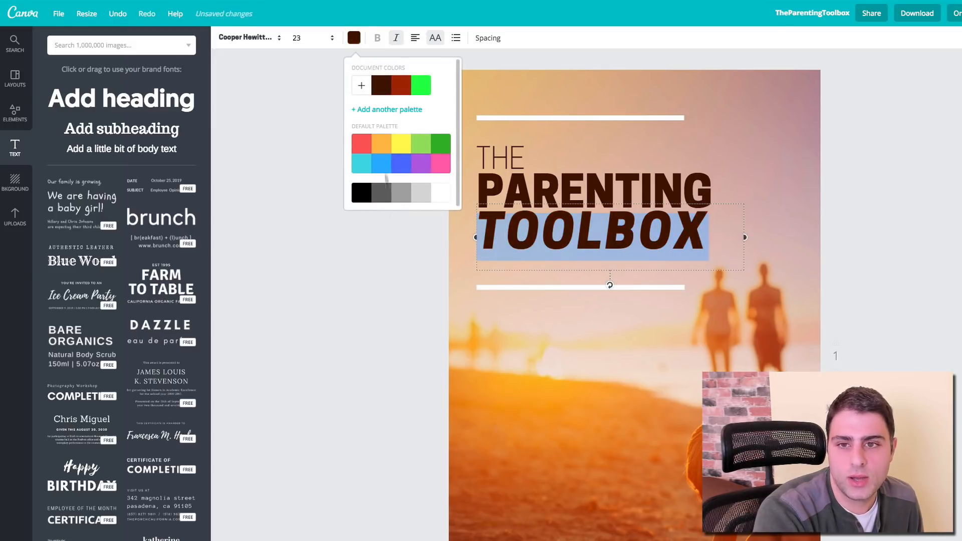
click(394, 260)
click(348, 267)
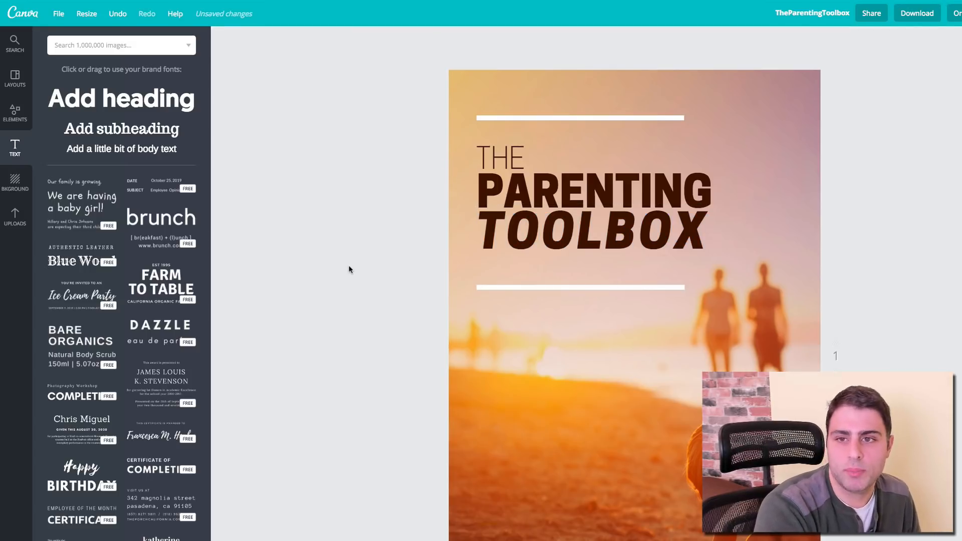
Step: Move both white lines toward the title and lengthen the upper line to the right
drag(607, 286, 604, 266)
drag(573, 117, 573, 129)
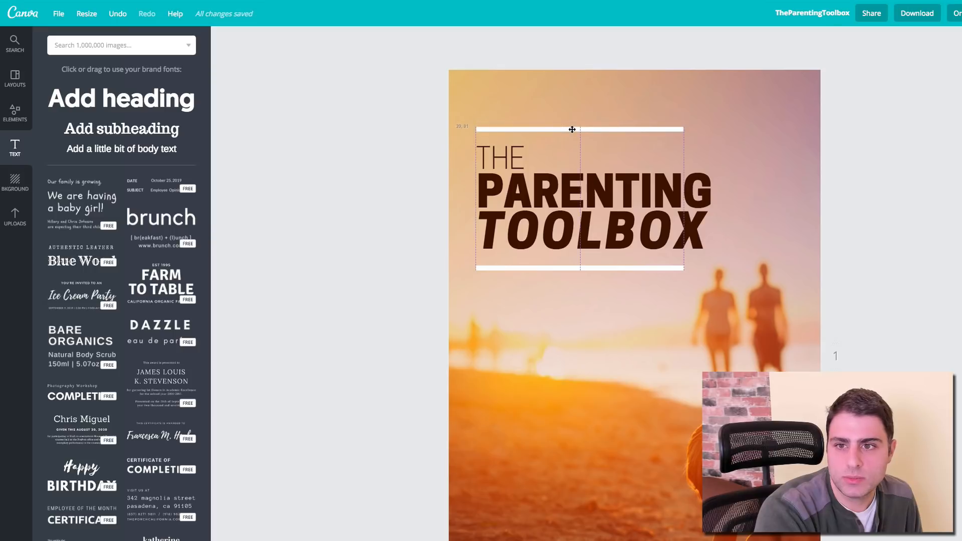
click(665, 129)
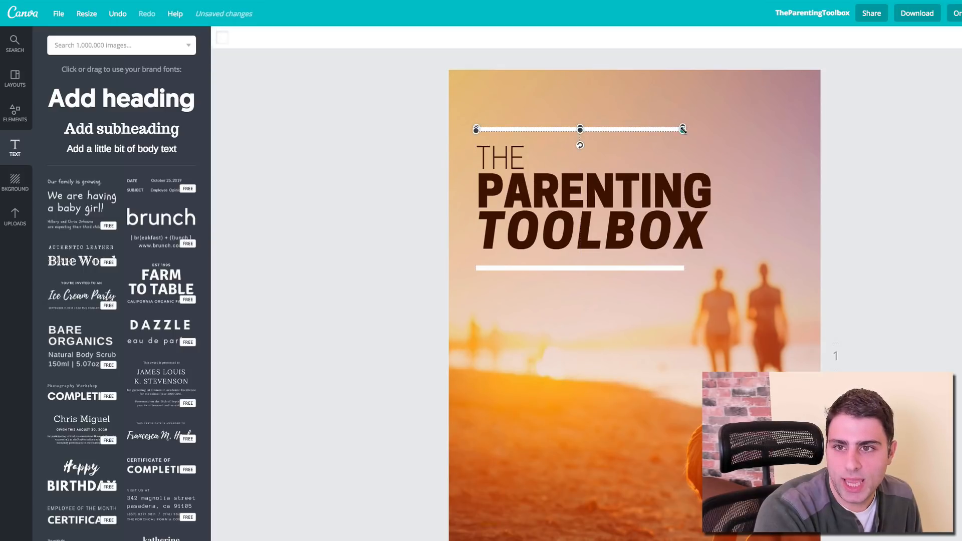
drag(682, 130, 708, 129)
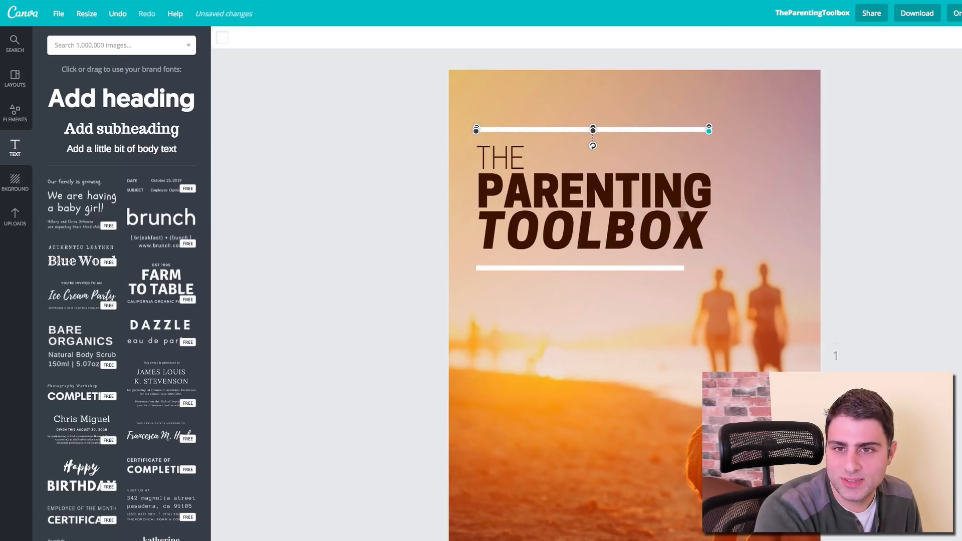
Step: Lengthen the lower white line to match the upper one
click(675, 266)
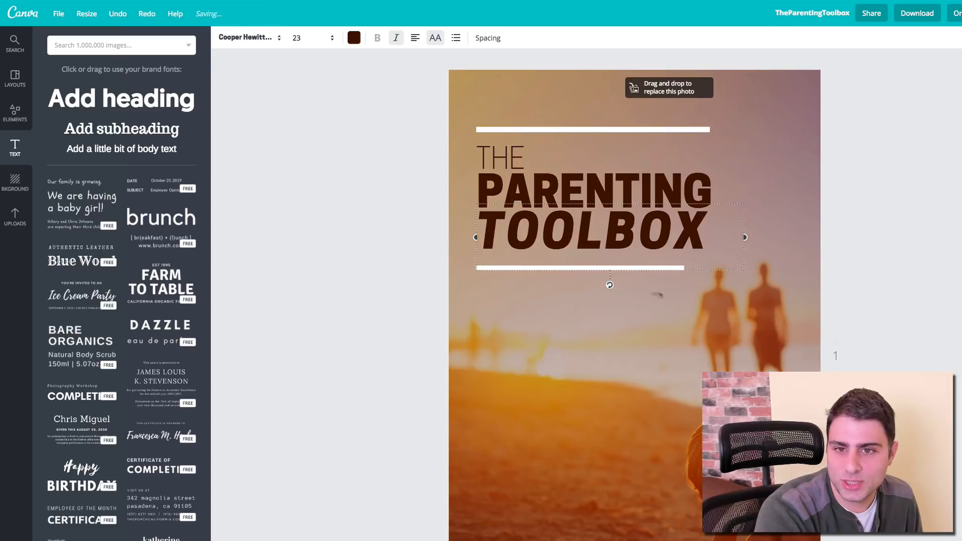
click(494, 269)
click(494, 268)
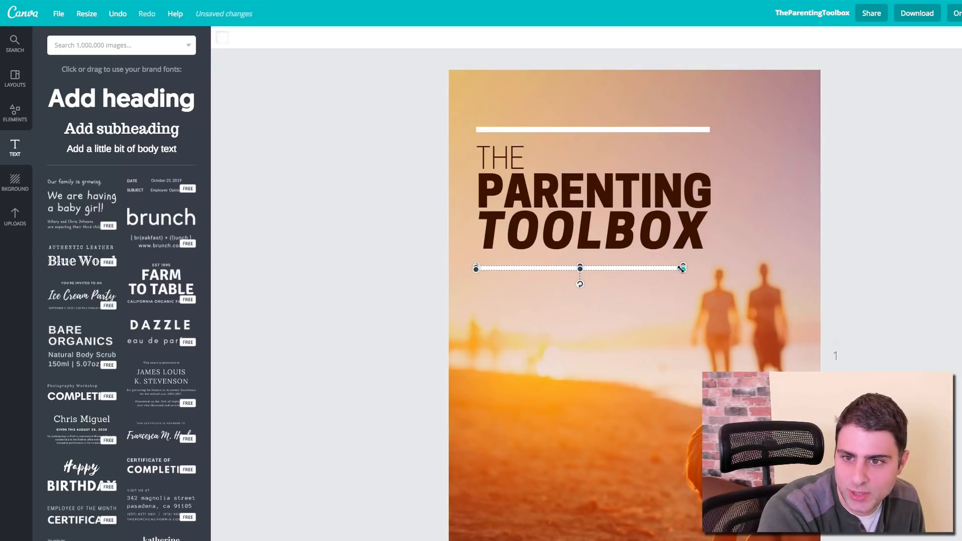
drag(681, 268, 707, 268)
click(430, 232)
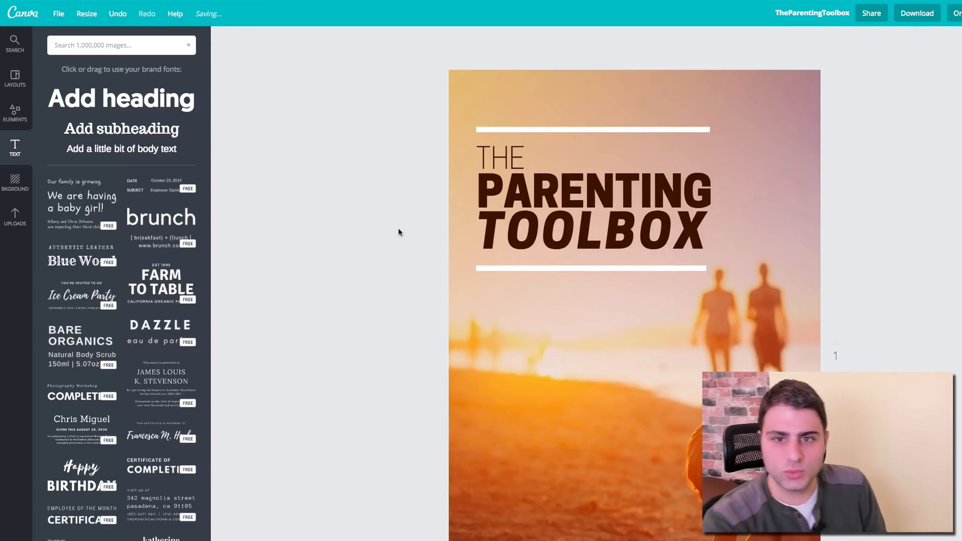
Step: Delete the white line sitting under TOOLBOX
scroll(399, 232, down, 1)
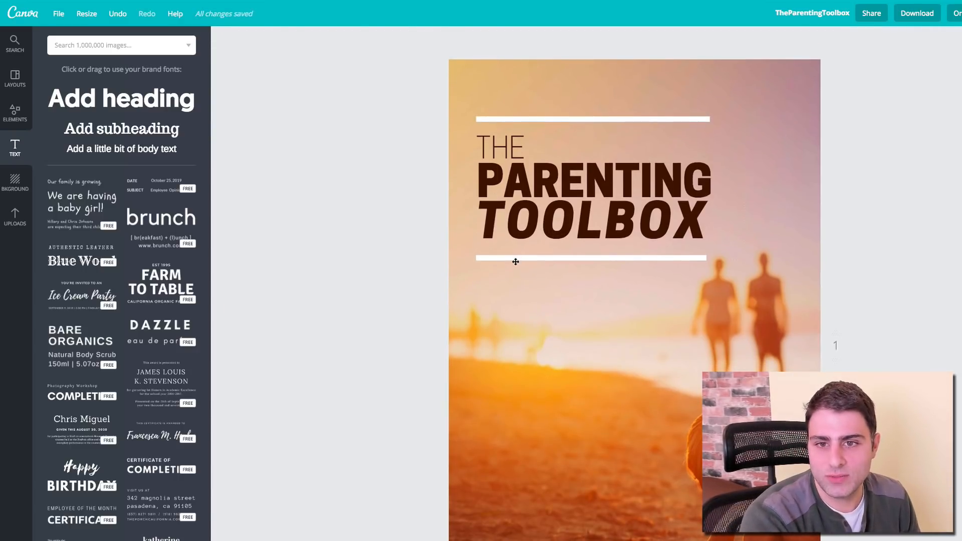
click(512, 258)
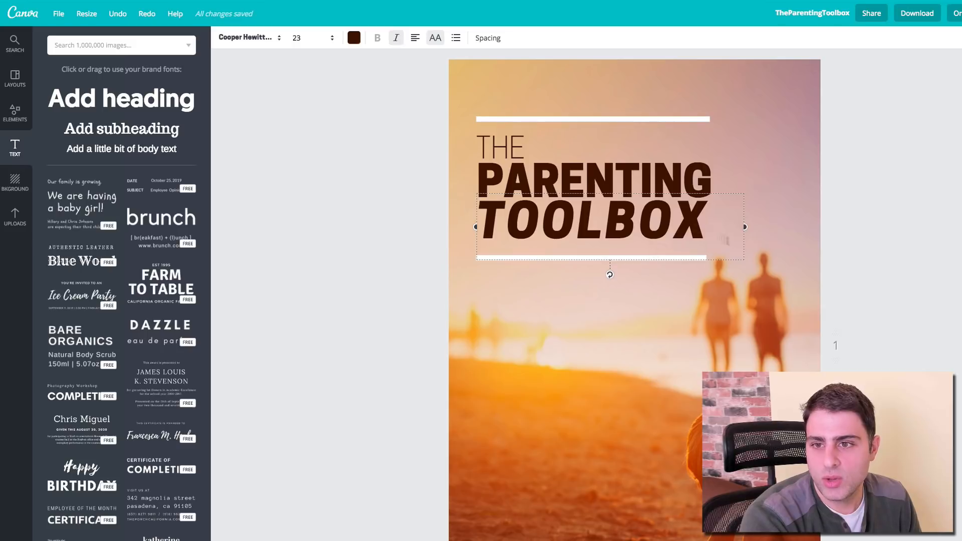
click(364, 288)
click(482, 258)
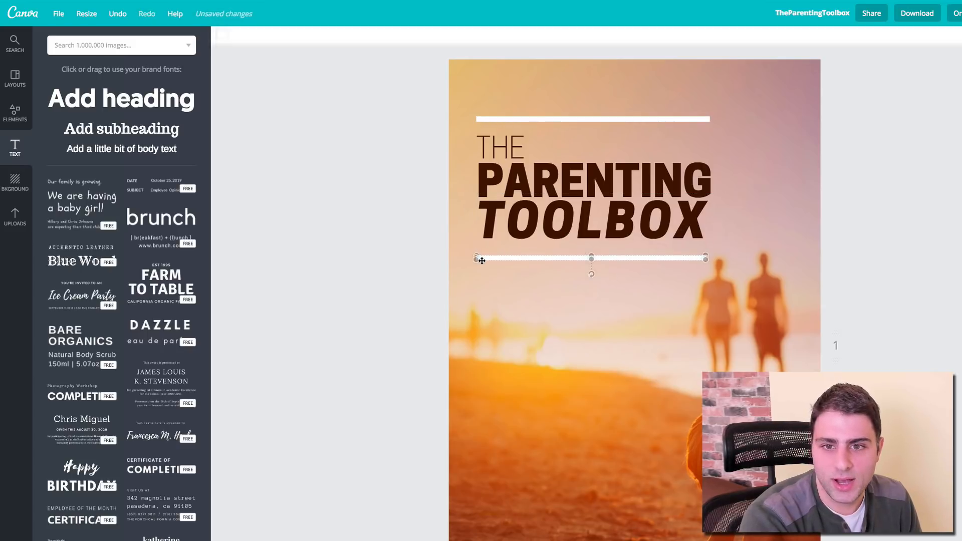
key(Delete)
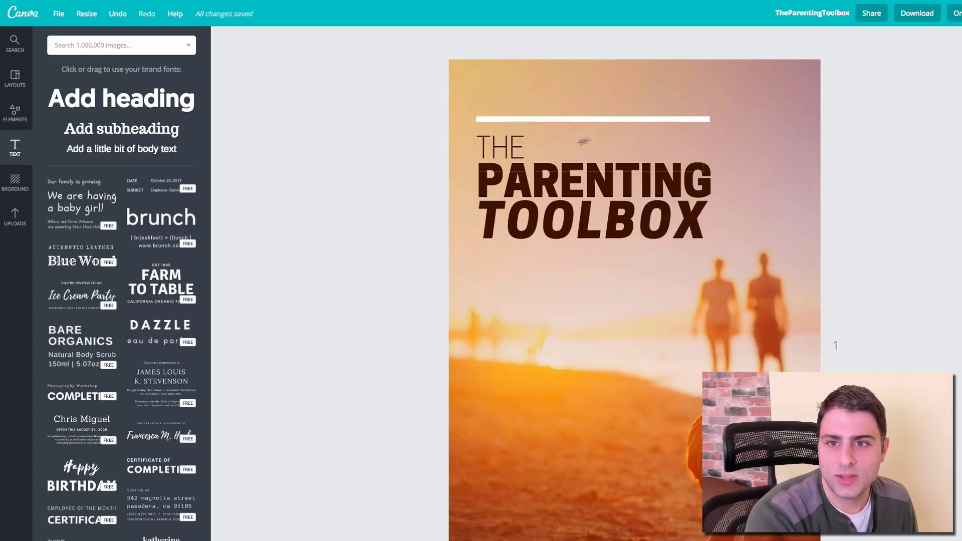
Step: Place a new white line just beneath TOOLBOX, undoing an accidental move of THE
drag(572, 118, 584, 245)
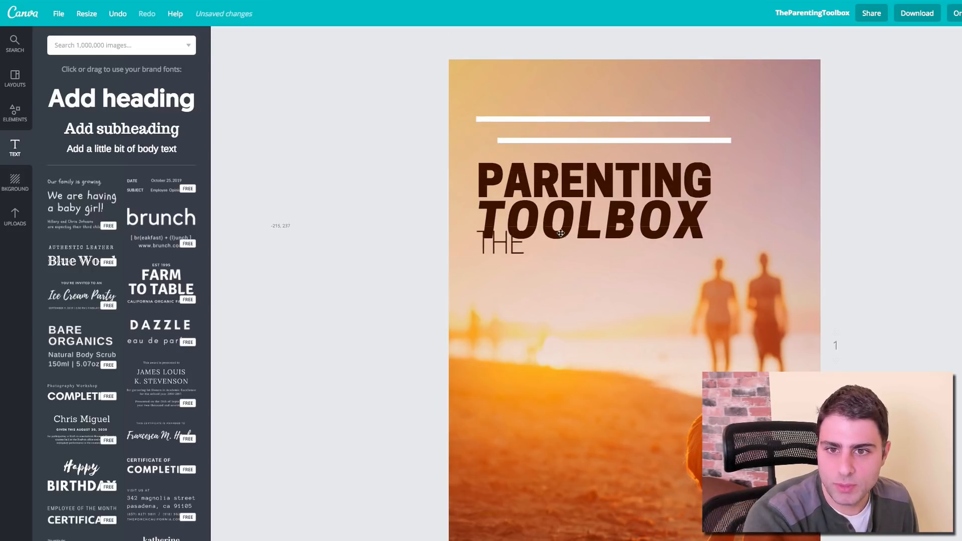
key(ctrl+z)
drag(726, 142, 703, 252)
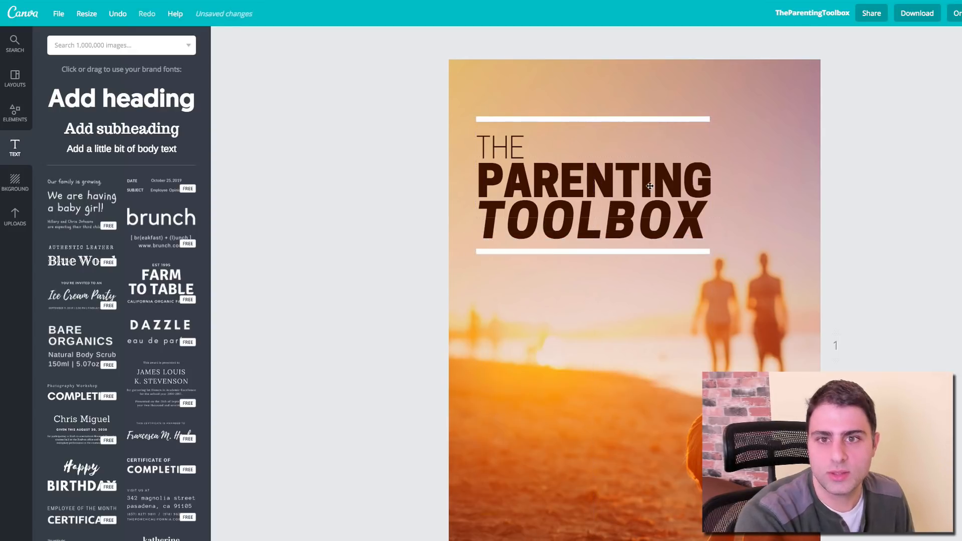
double_click(590, 178)
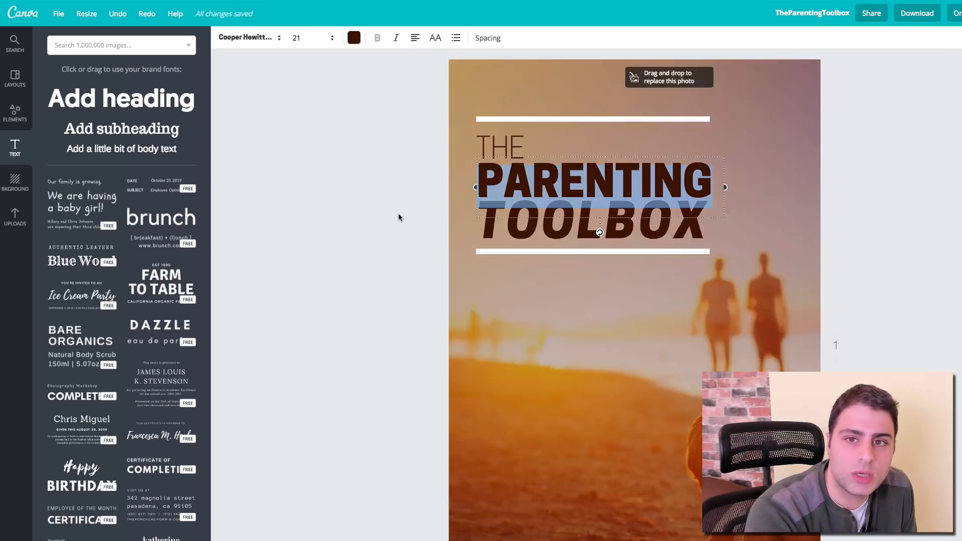
click(398, 215)
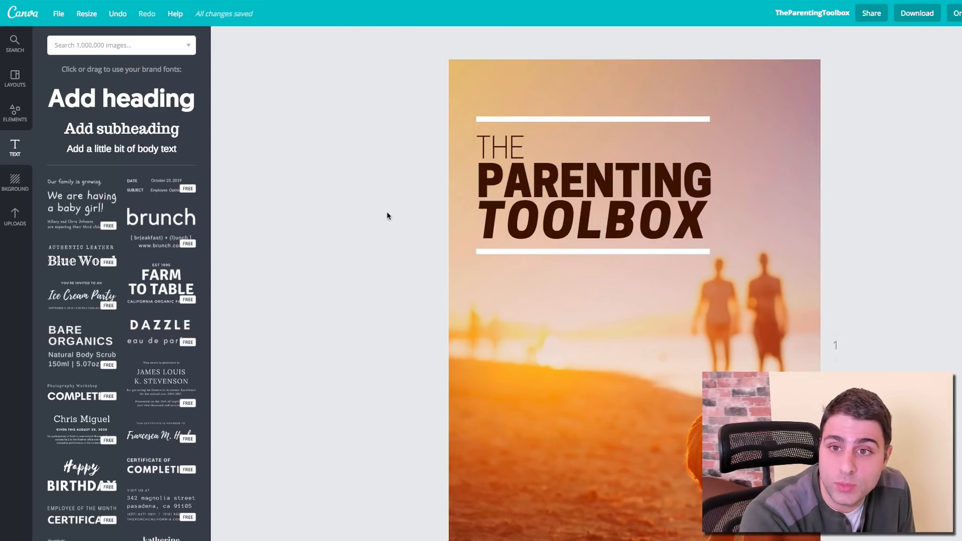
Step: Add a black square from Shapes, shrink and widen it into a rectangle over the title
click(14, 114)
click(67, 155)
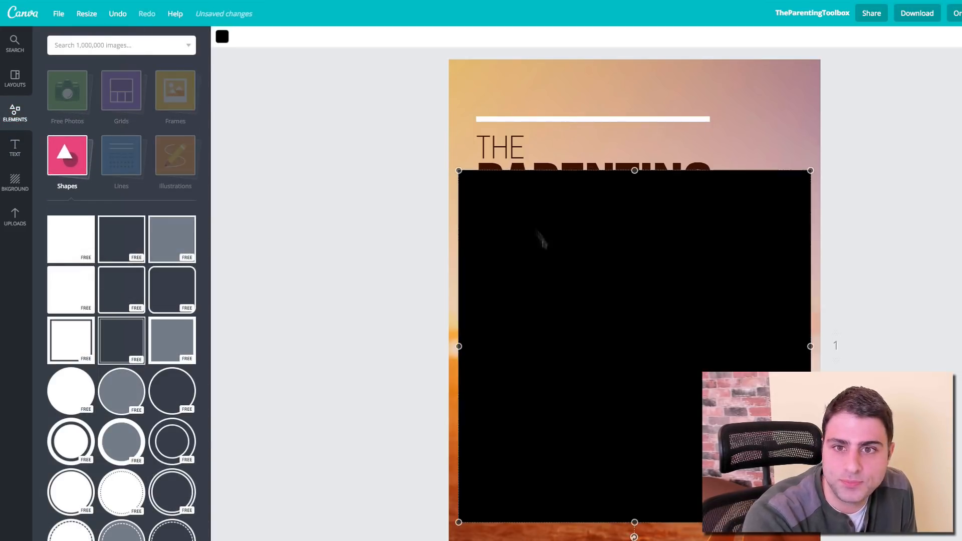
drag(543, 232, 525, 234)
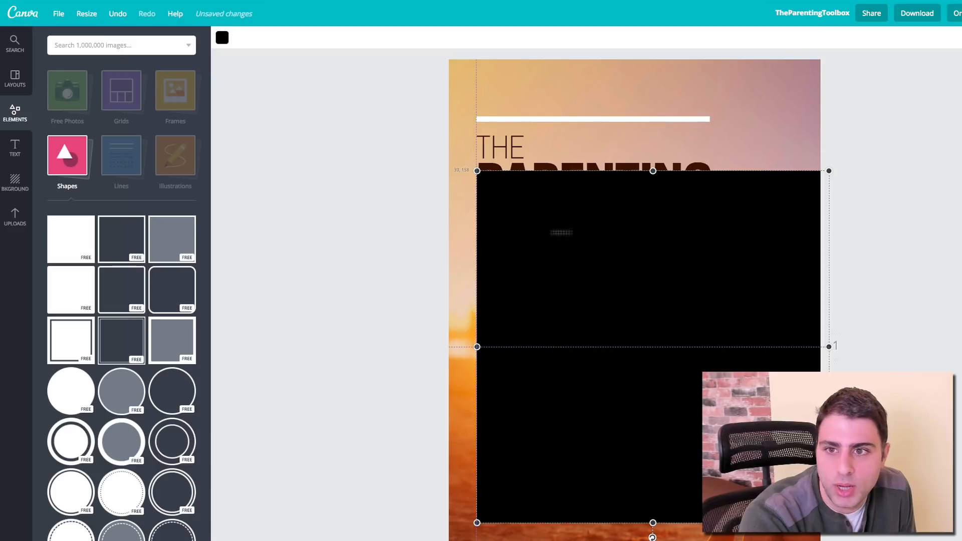
drag(828, 523, 619, 313)
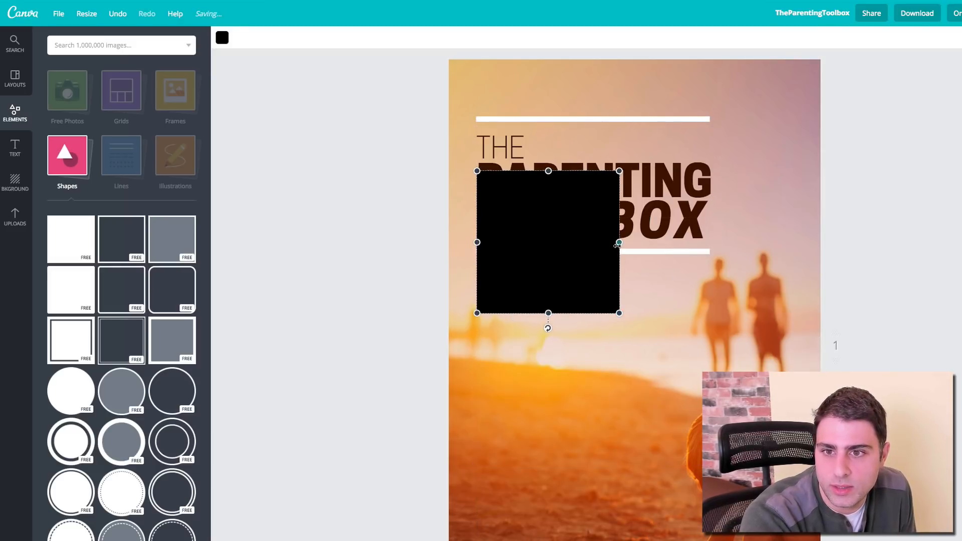
drag(620, 231, 710, 231)
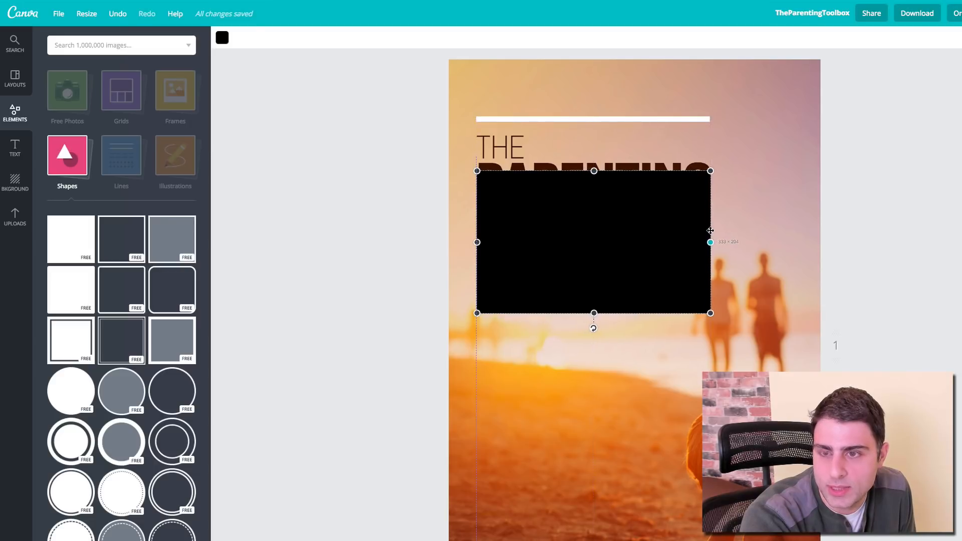
drag(633, 248, 632, 181)
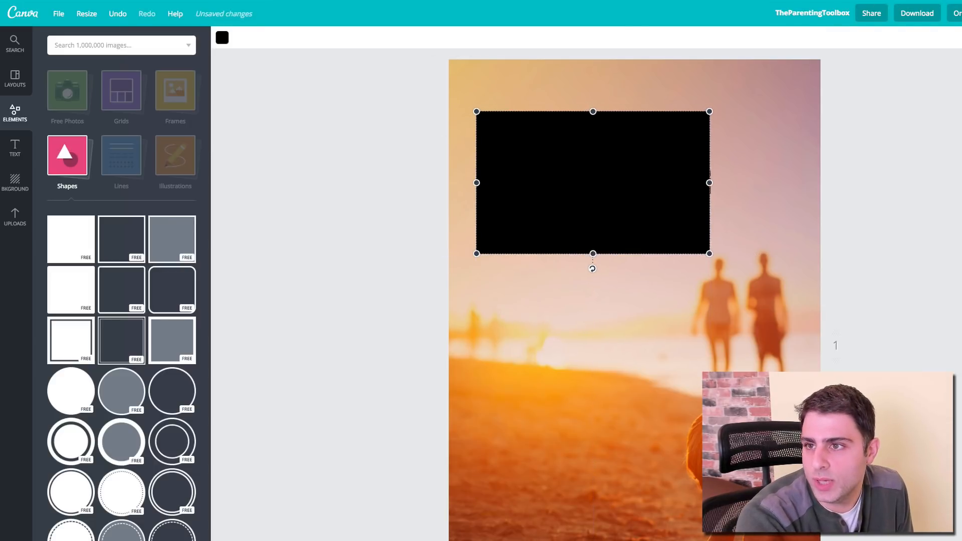
Step: Send the black rectangle back behind the title twice, then delete it
key(ctrl+[)
key(ctrl+[)
key(ctrl+[)
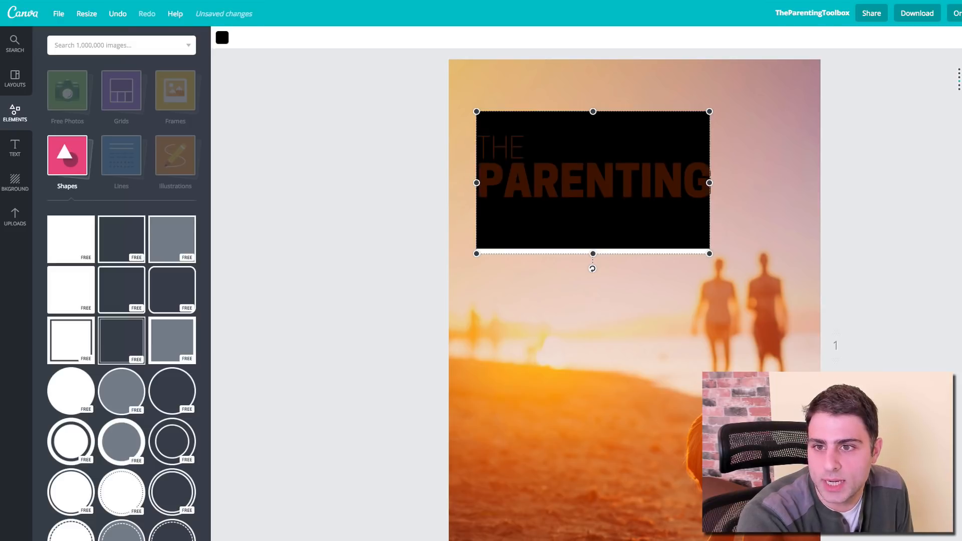
key(ctrl+[)
key(ctrl+[)
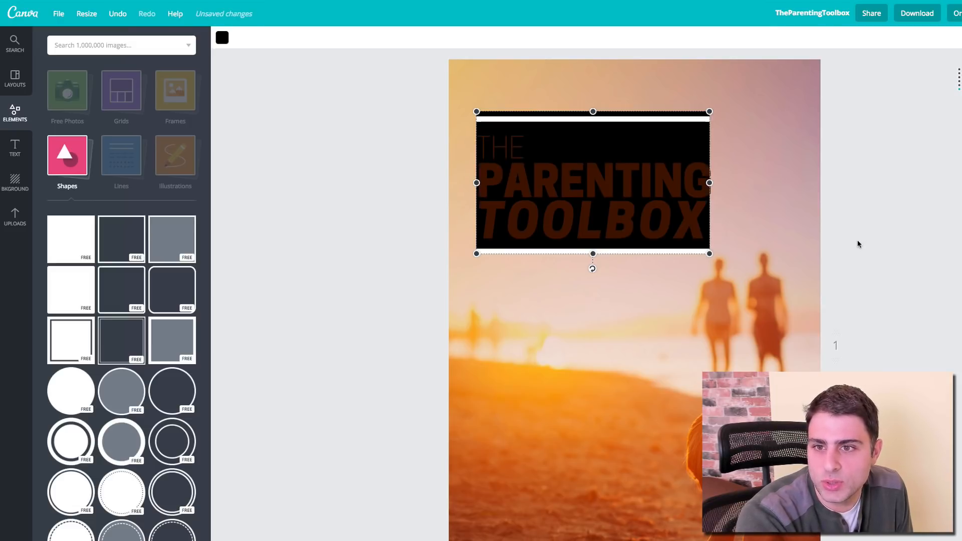
click(850, 184)
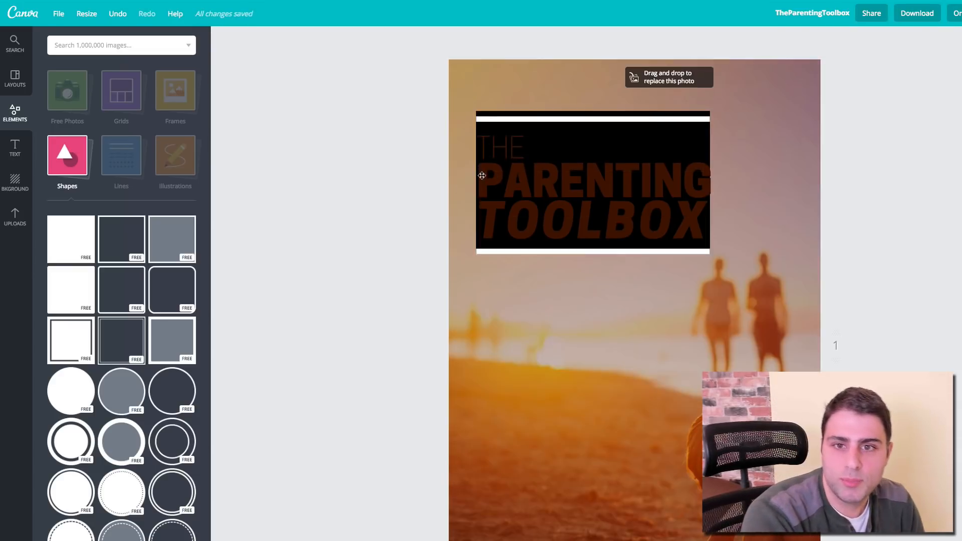
click(682, 119)
key(Delete)
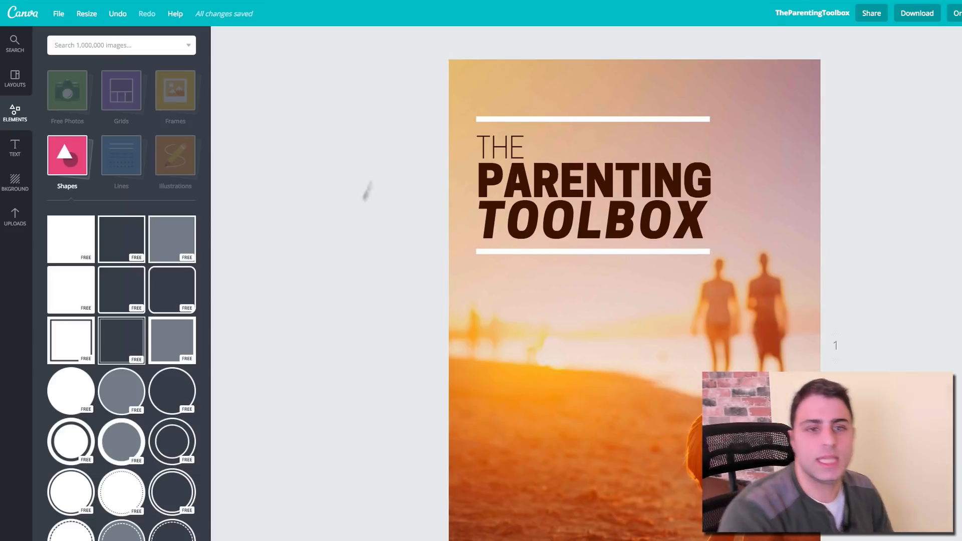
scroll(366, 190, down, 1)
double_click(546, 153)
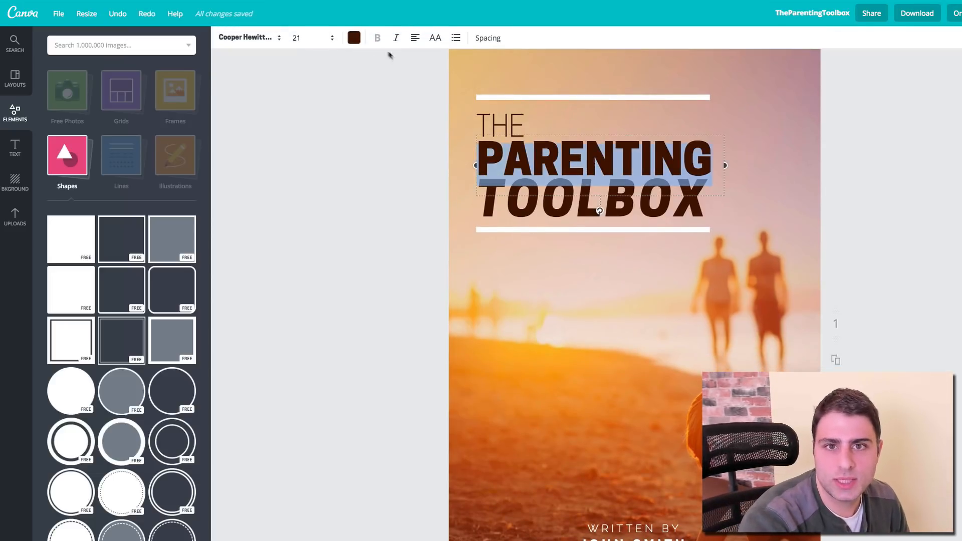
click(326, 45)
click(307, 218)
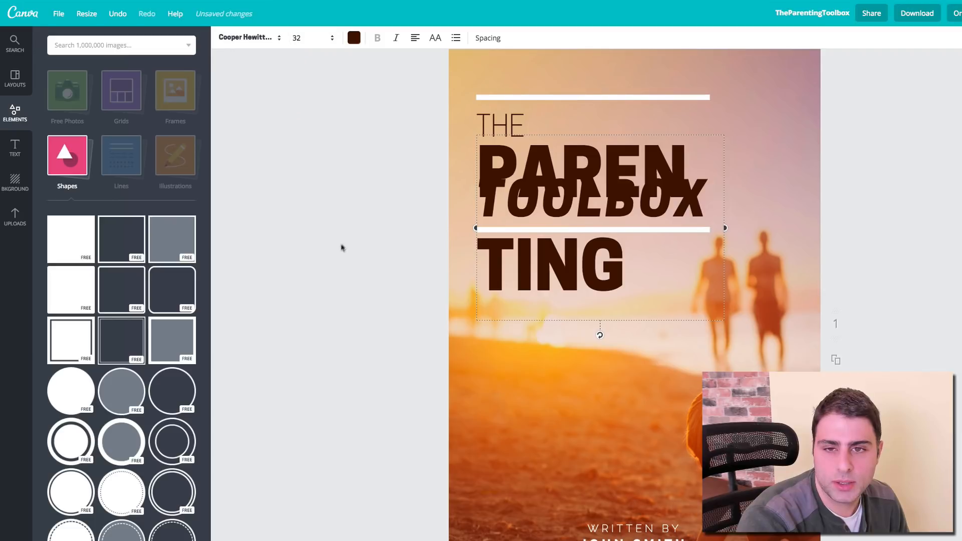
click(303, 43)
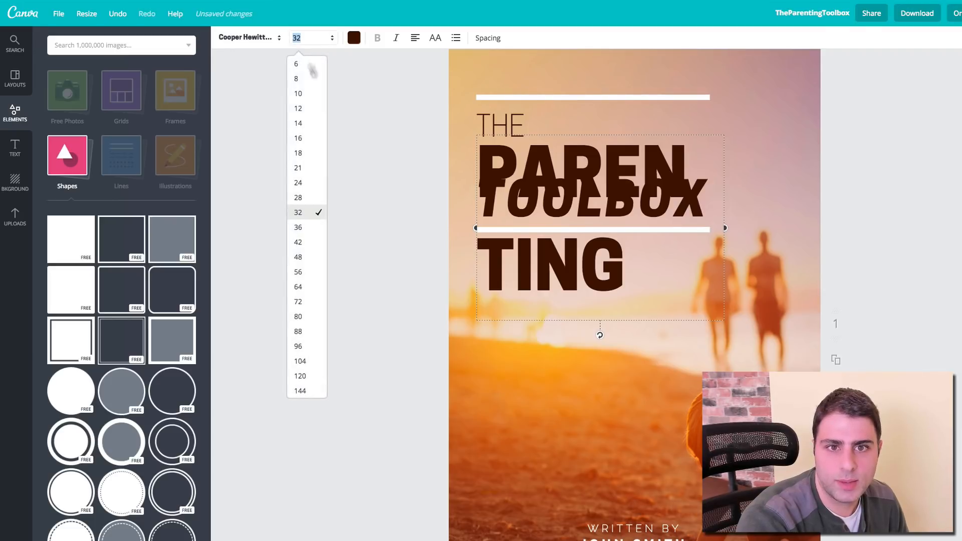
click(310, 188)
drag(724, 204, 786, 195)
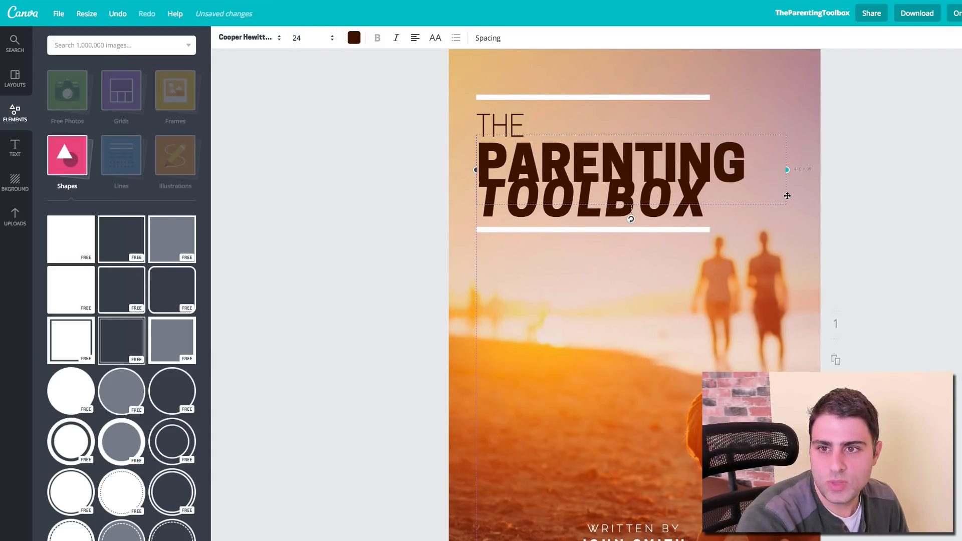
click(870, 187)
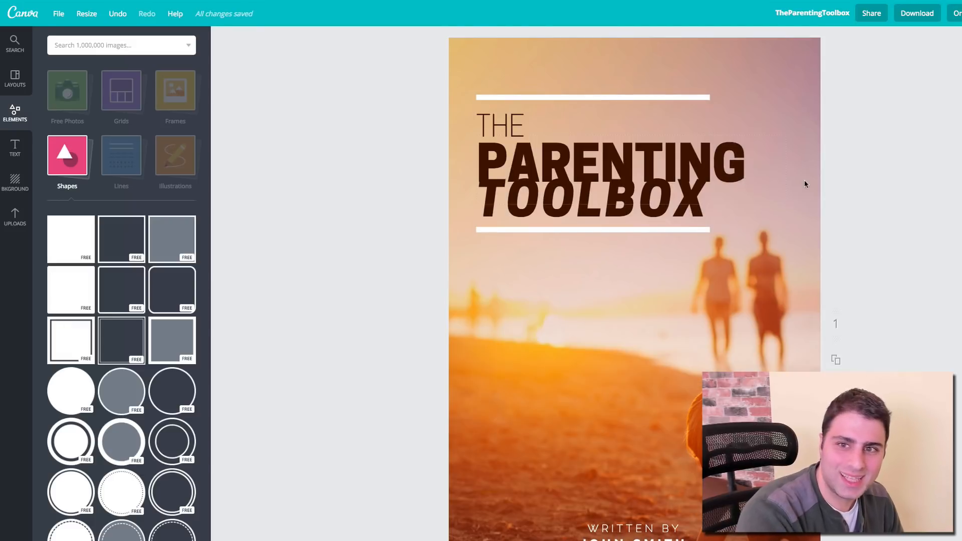
key(ctrl+z)
key(ctrl+z)
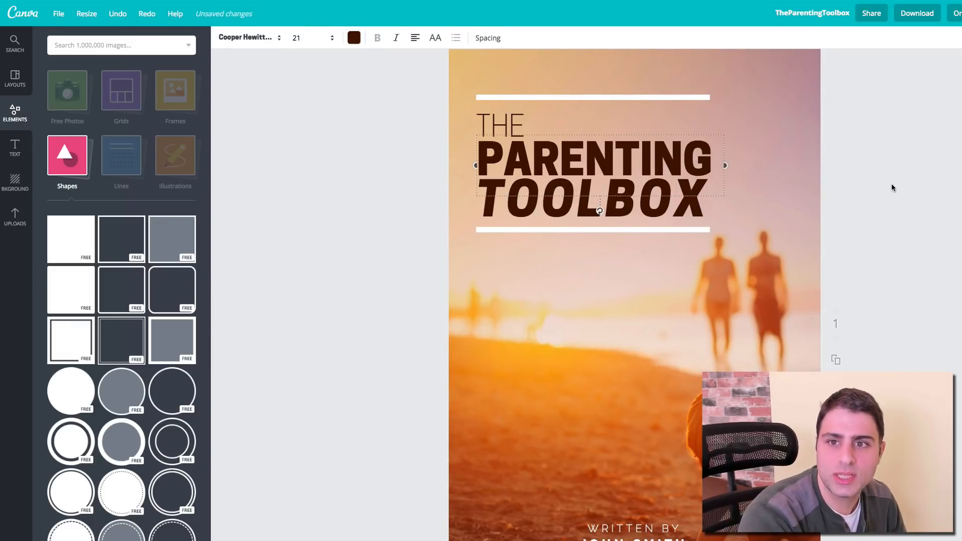
click(874, 189)
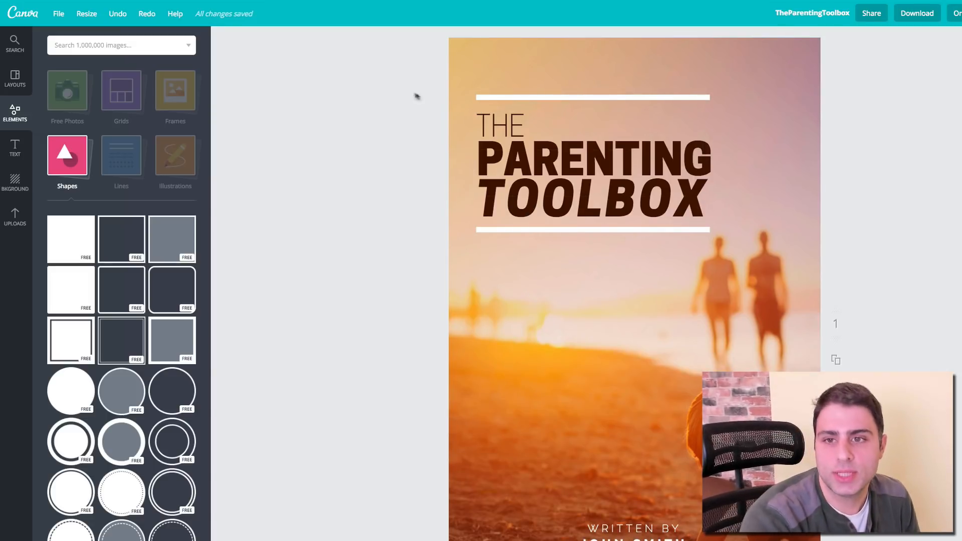
Step: Colour the white line above THE dark brown
double_click(617, 143)
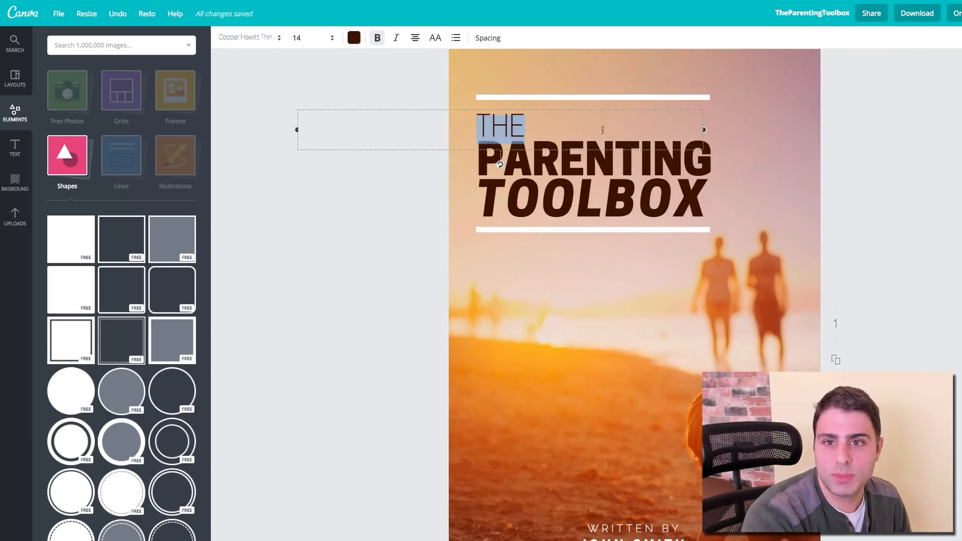
scroll(625, 99, up, 1)
click(621, 100)
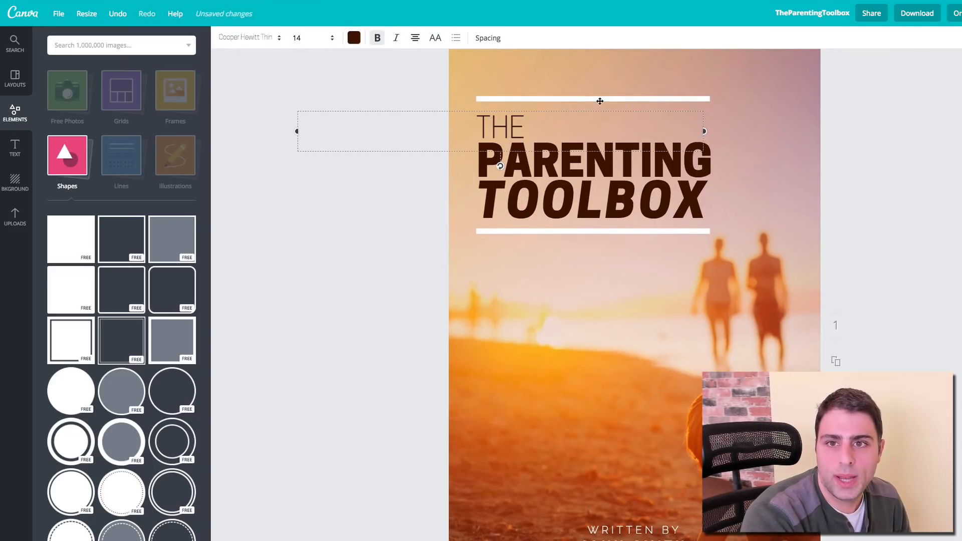
click(592, 99)
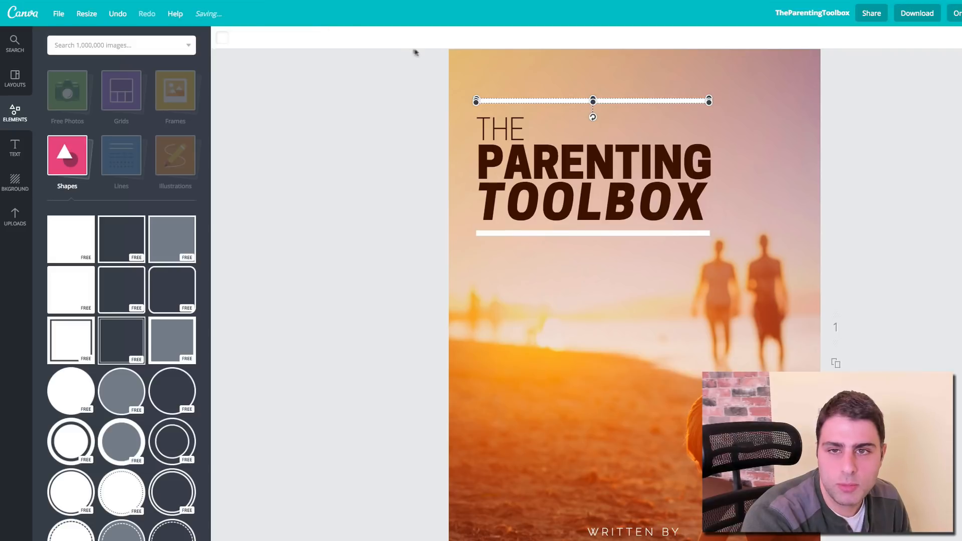
click(223, 37)
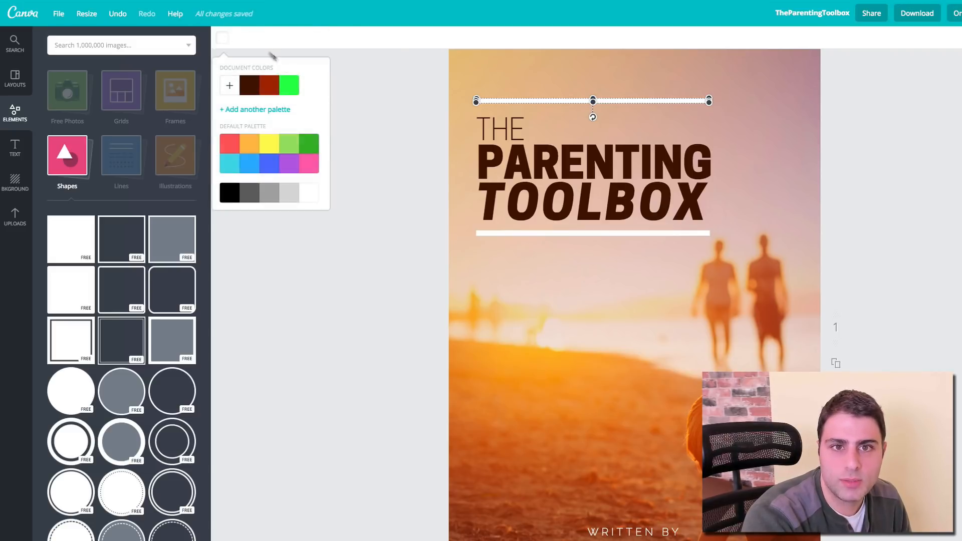
click(254, 84)
Step: Colour the white line below TOOLBOX the same dark brown
click(553, 230)
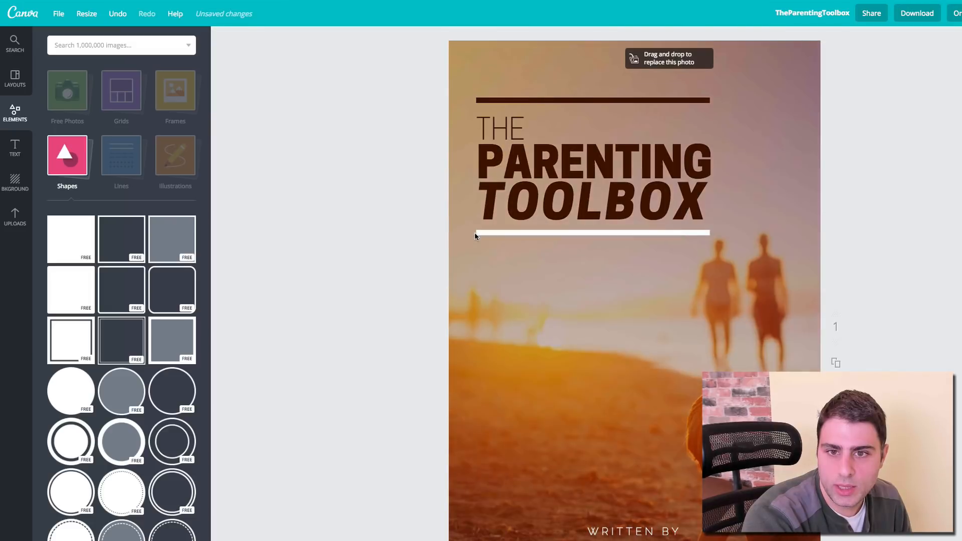
click(480, 233)
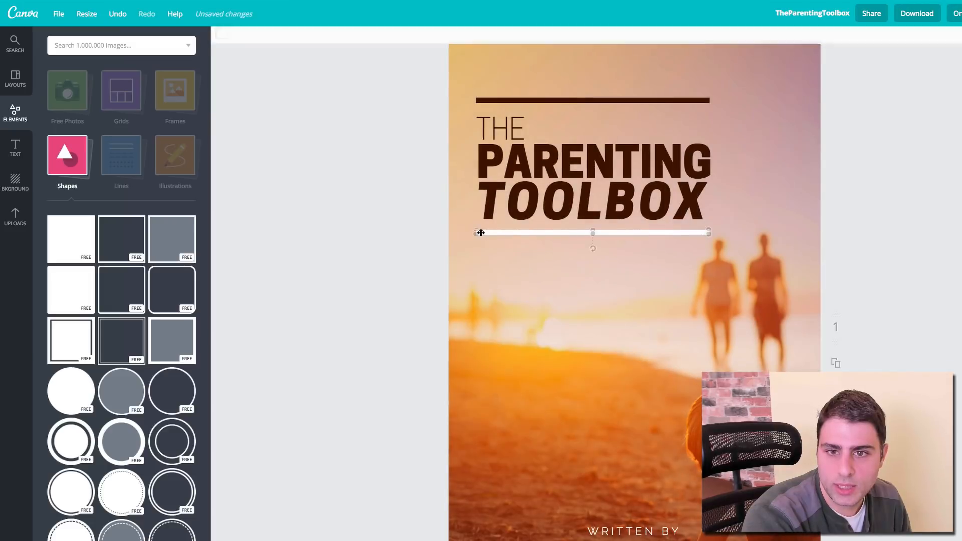
click(223, 37)
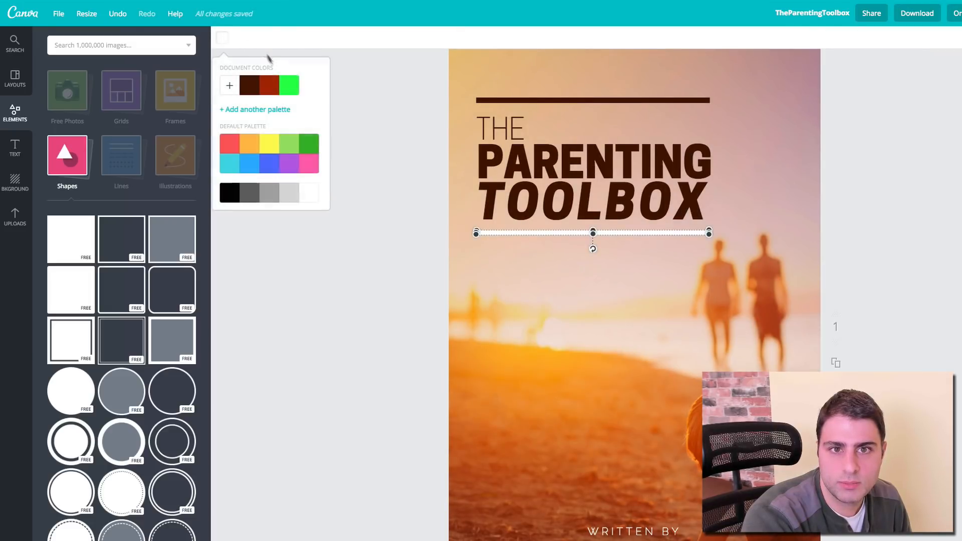
click(254, 87)
click(392, 271)
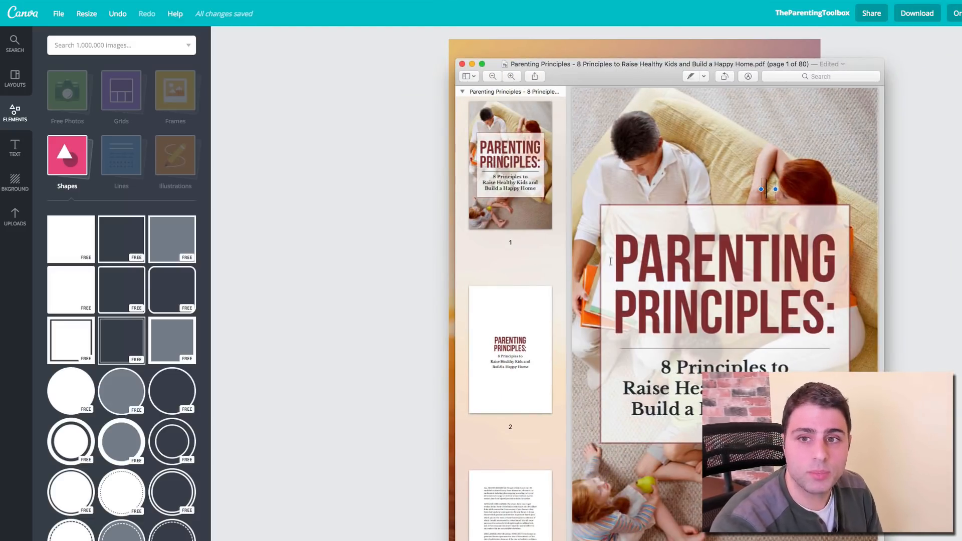
Step: Clear the empty text box from the ebook's first page and drag Preview to the right
key(Escape)
click(515, 190)
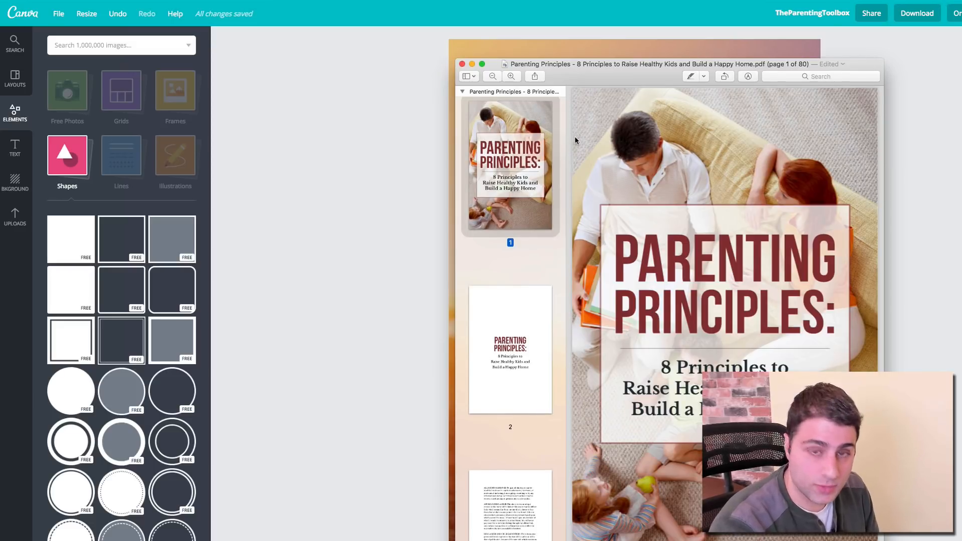
scroll(575, 136, up, 1)
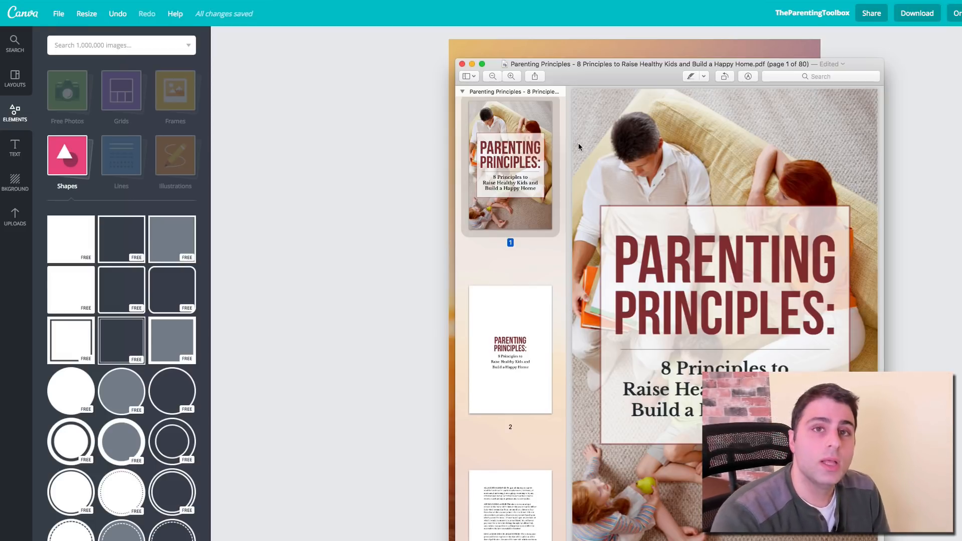
click(578, 143)
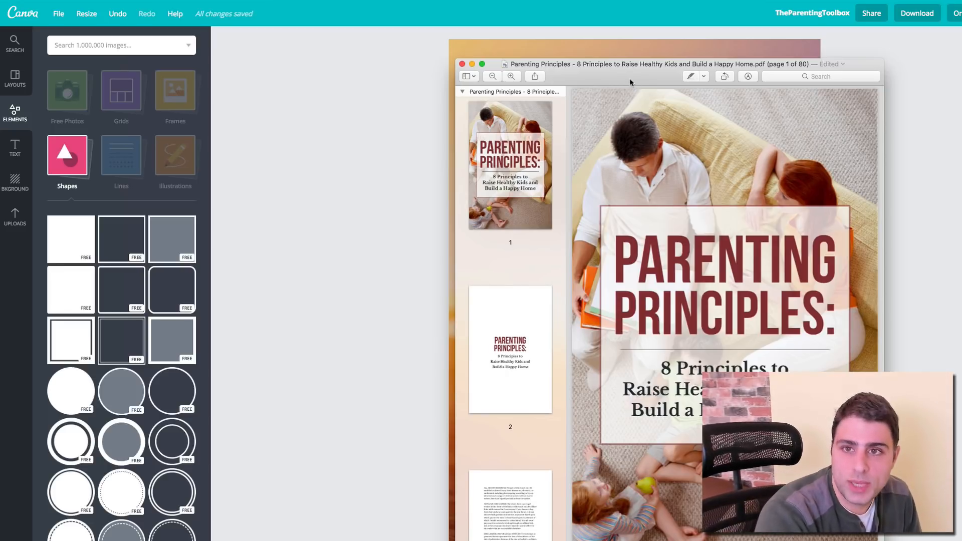
drag(630, 81, 961, 74)
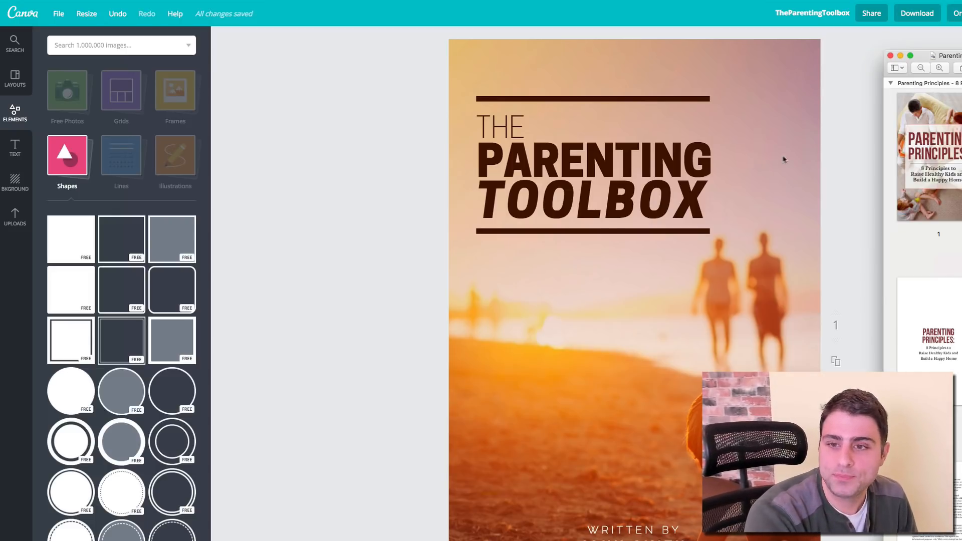
Step: Download the Canva cover with the PDF Print file type
click(826, 150)
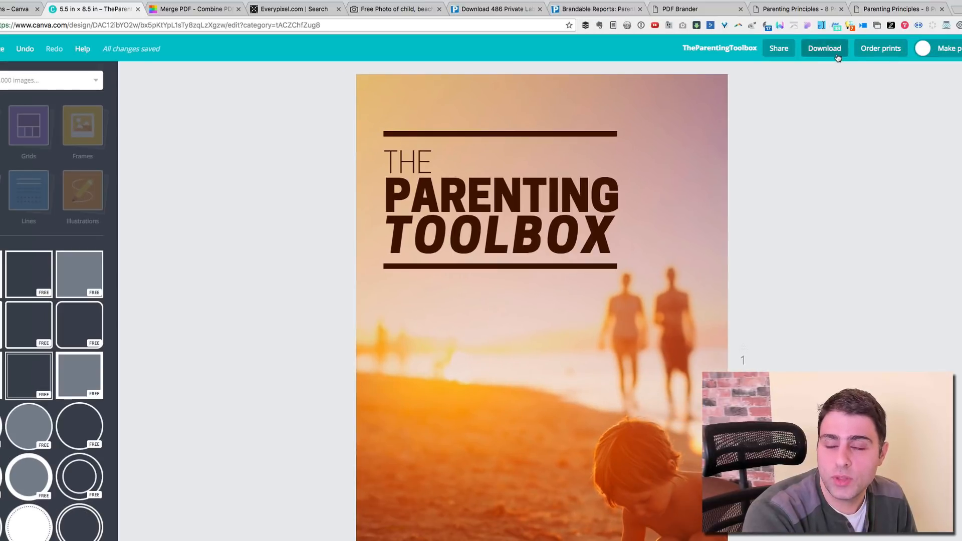
click(835, 53)
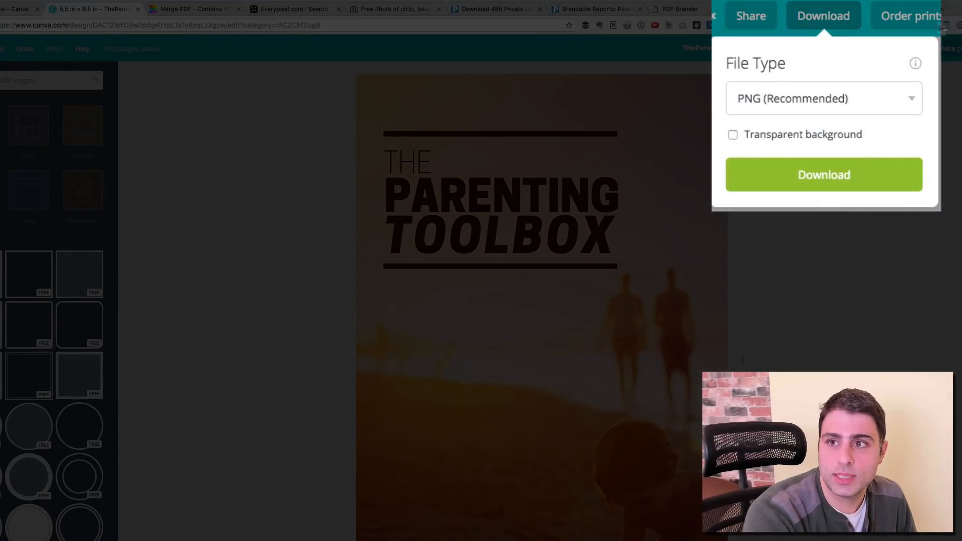
click(831, 99)
click(786, 128)
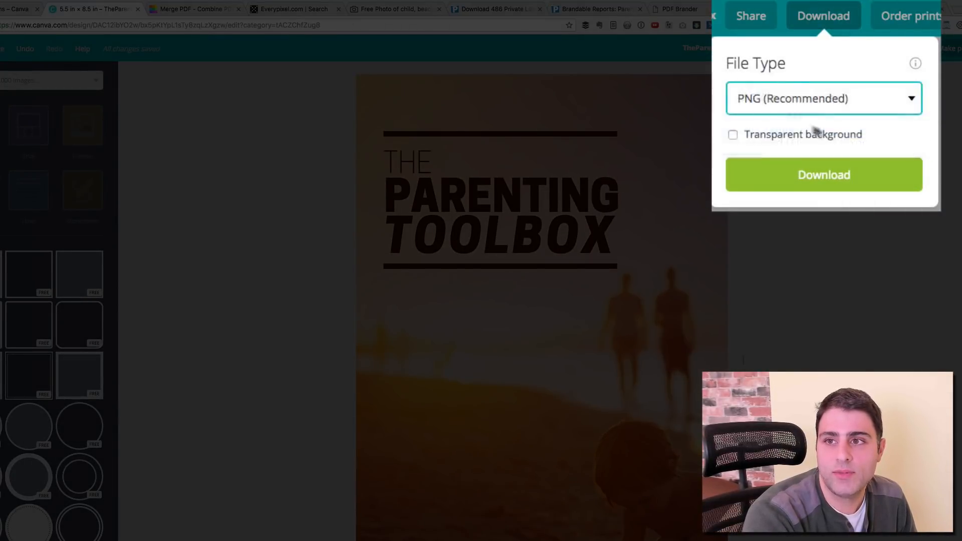
click(840, 150)
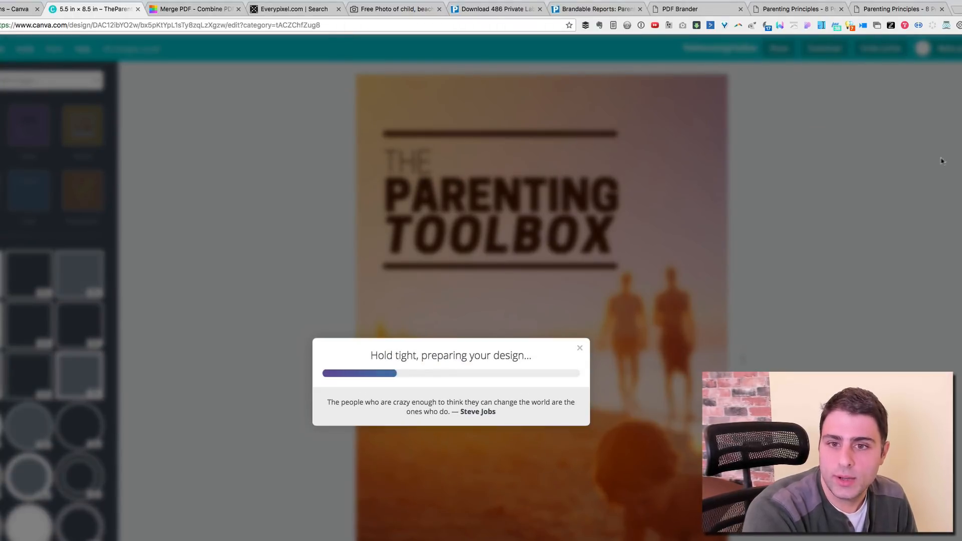
click(959, 150)
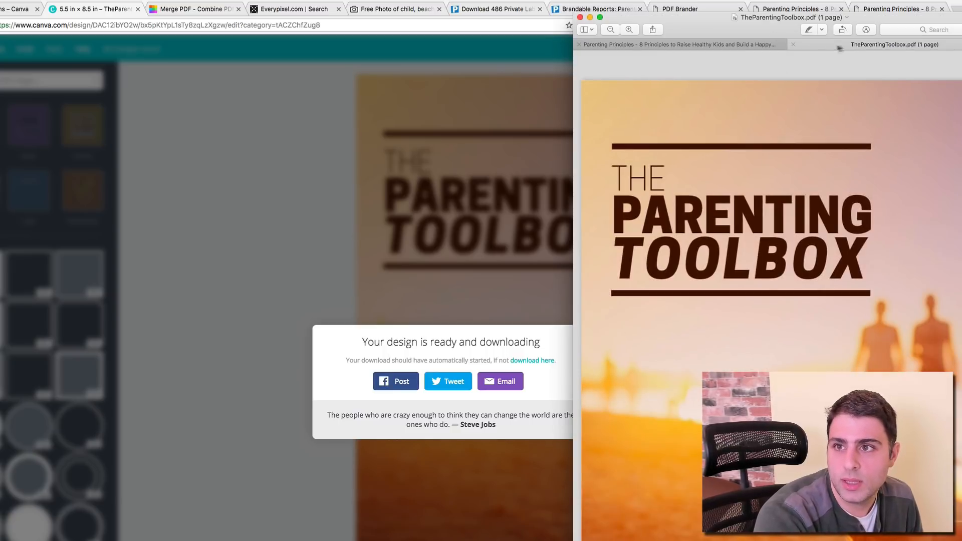
Step: Open TheParentingToolbox.pdf in its own Preview window with page thumbnails shown
drag(839, 48, 264, 35)
click(264, 179)
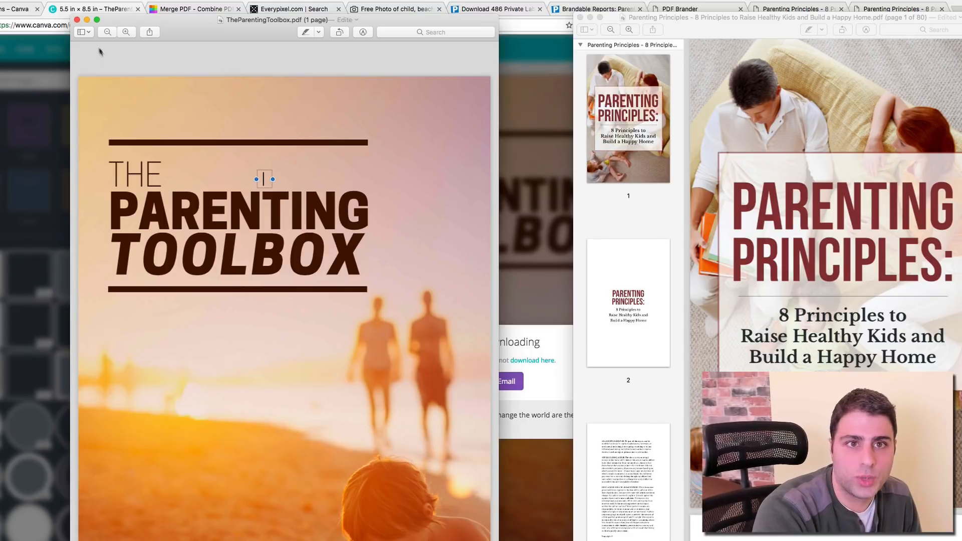
click(88, 32)
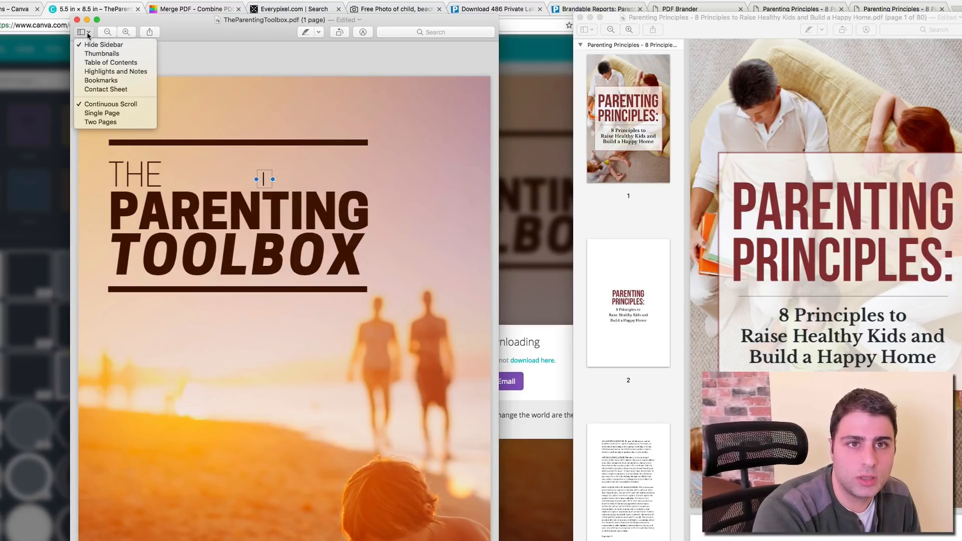
click(102, 54)
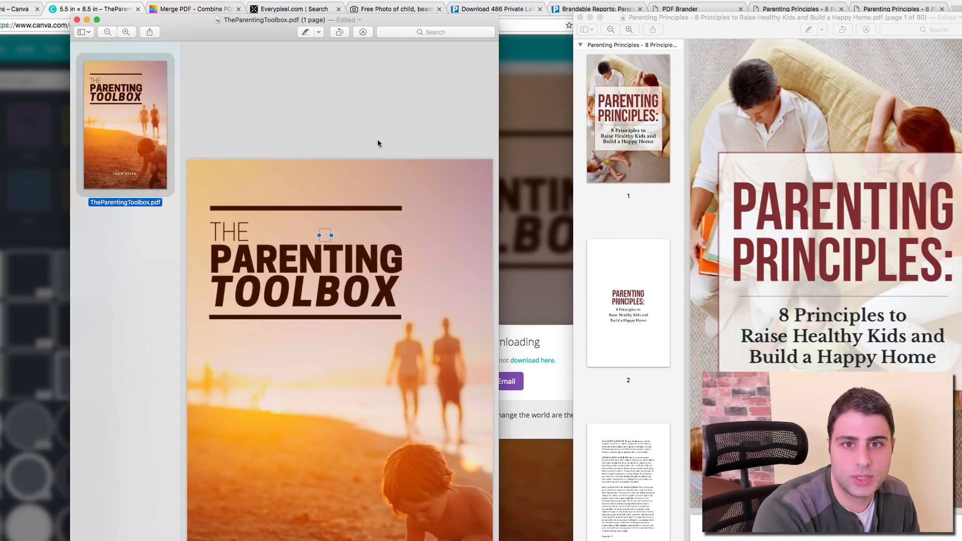
Step: Discard the cover's stray empty text box and select the ebook's page 1
click(311, 219)
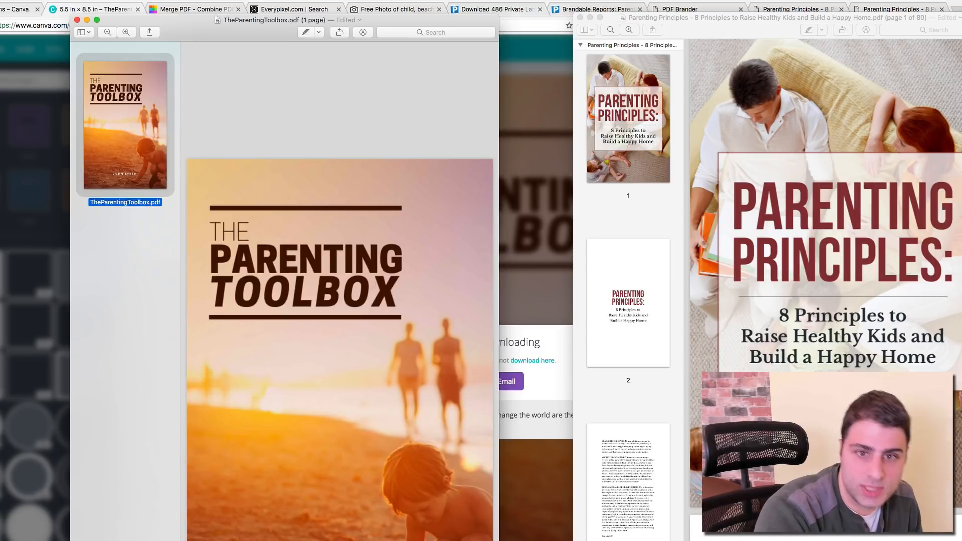
click(641, 155)
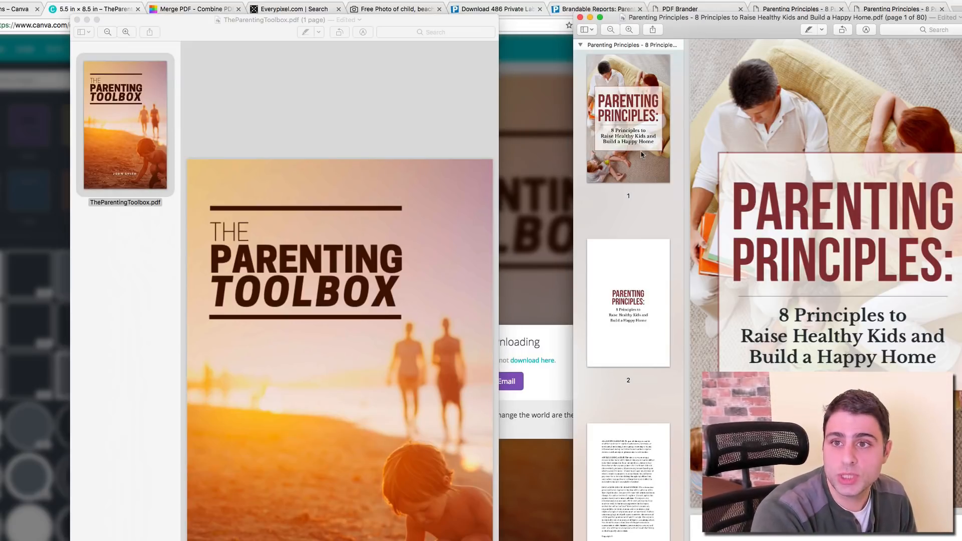
click(642, 154)
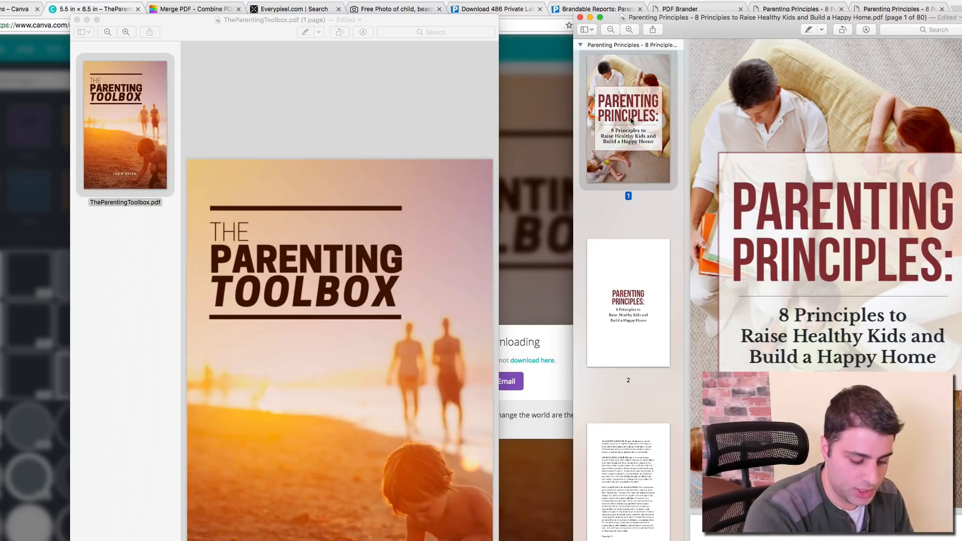
Step: Replace the ebook's page 1 with the Toolbox cover as a trial, undo it, and return to the browser
key(Delete)
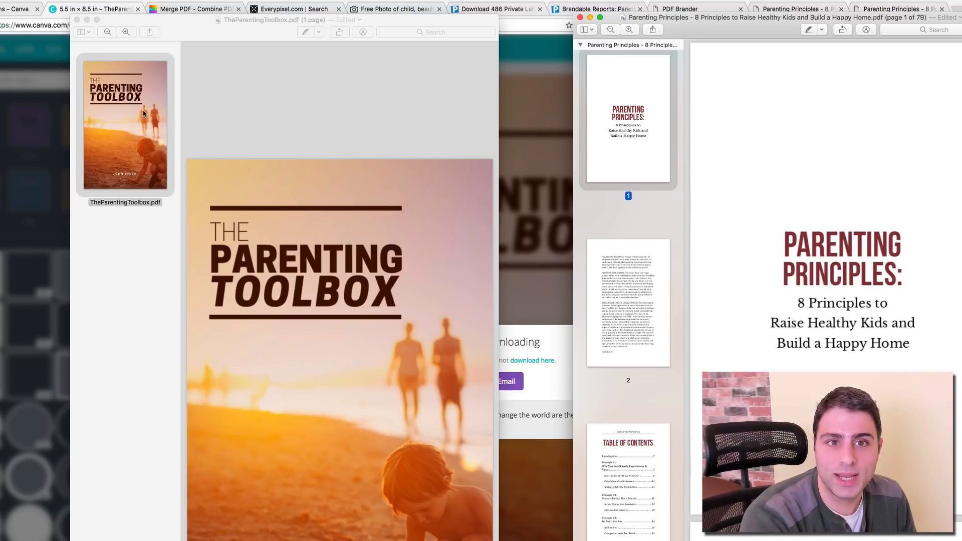
click(158, 108)
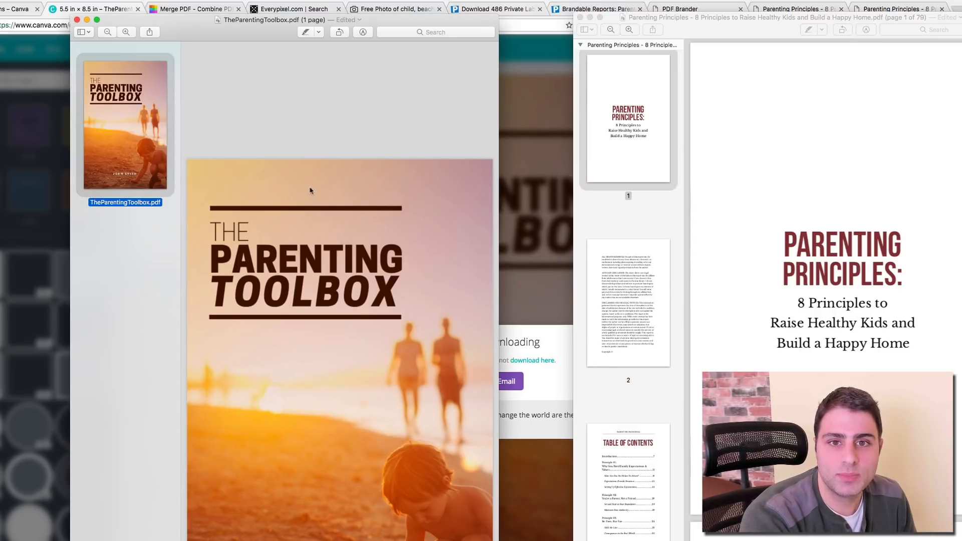
drag(156, 139, 634, 87)
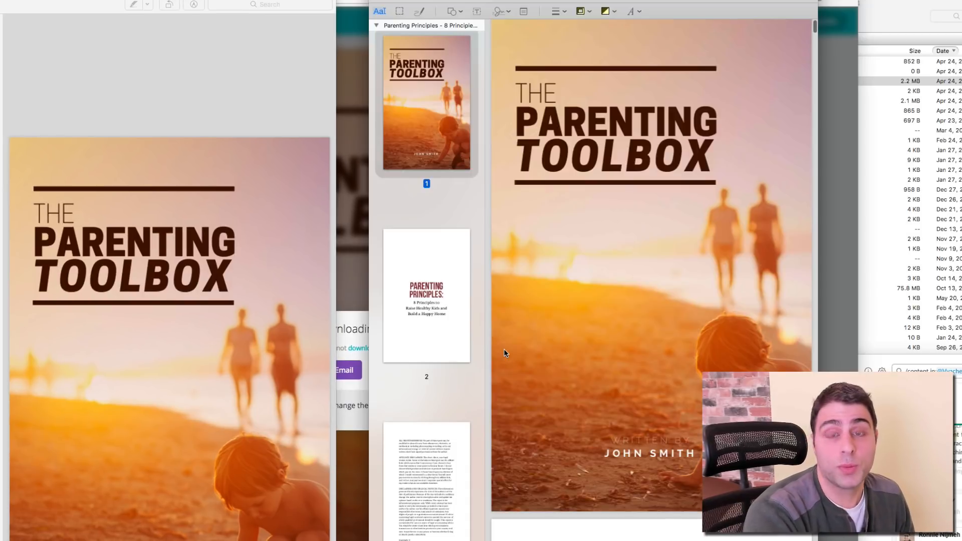
click(542, 273)
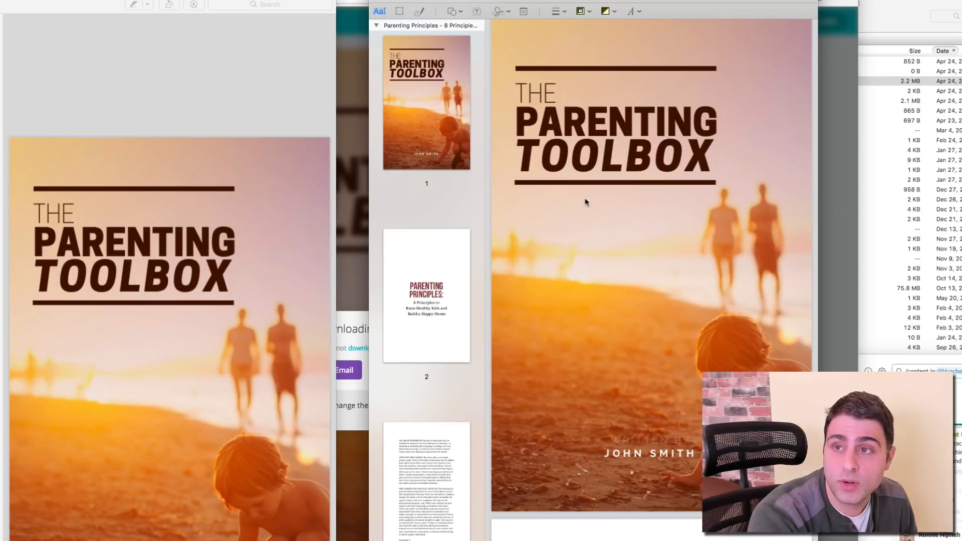
click(456, 145)
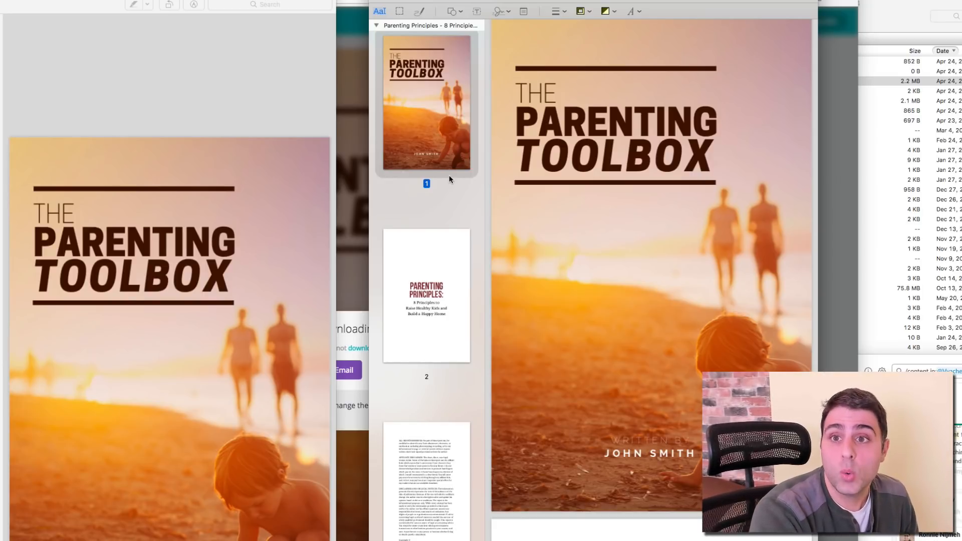
key(Down)
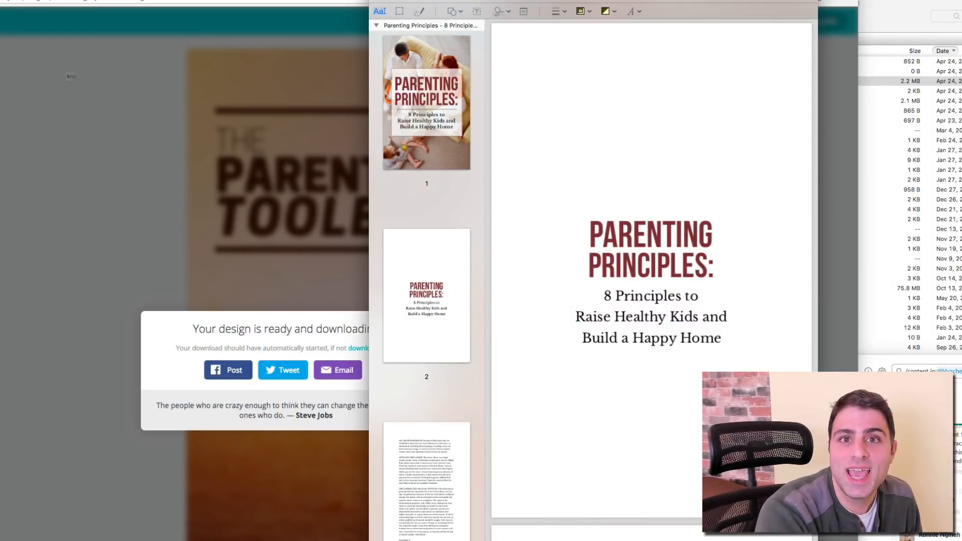
click(36, 6)
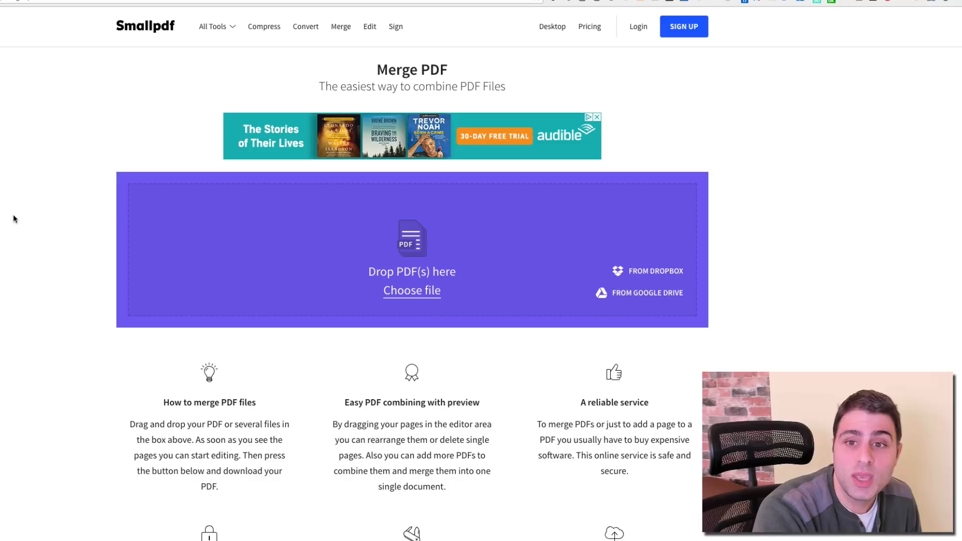
Step: Drag TheParentingToolbox.pdf from recent downloads into Smallpdf's Merge PDF drop area
key(super+Tab)
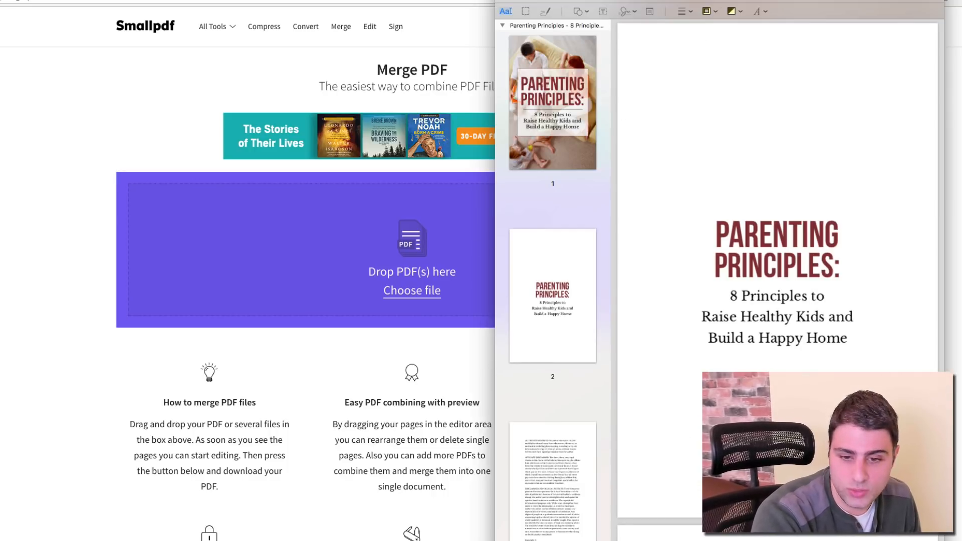
click(539, 540)
click(559, 491)
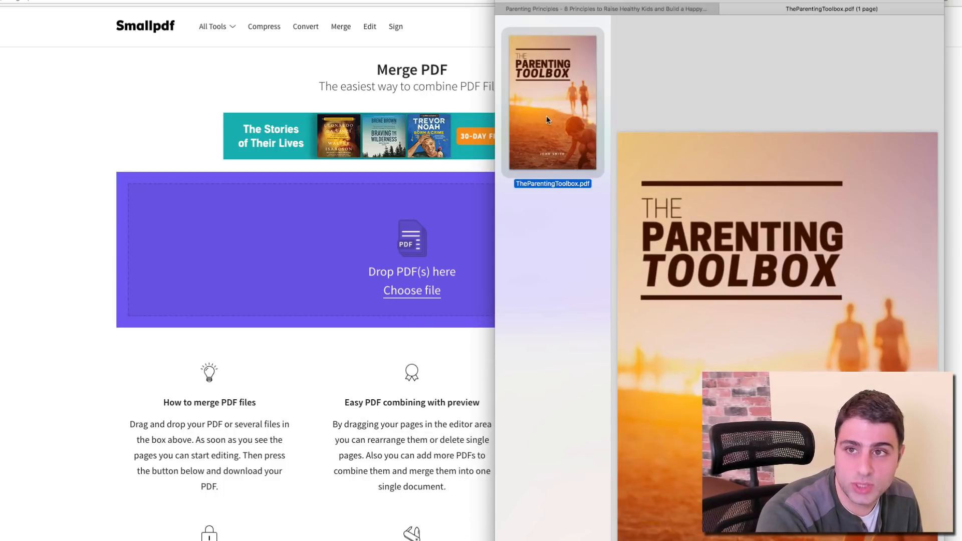
click(613, 10)
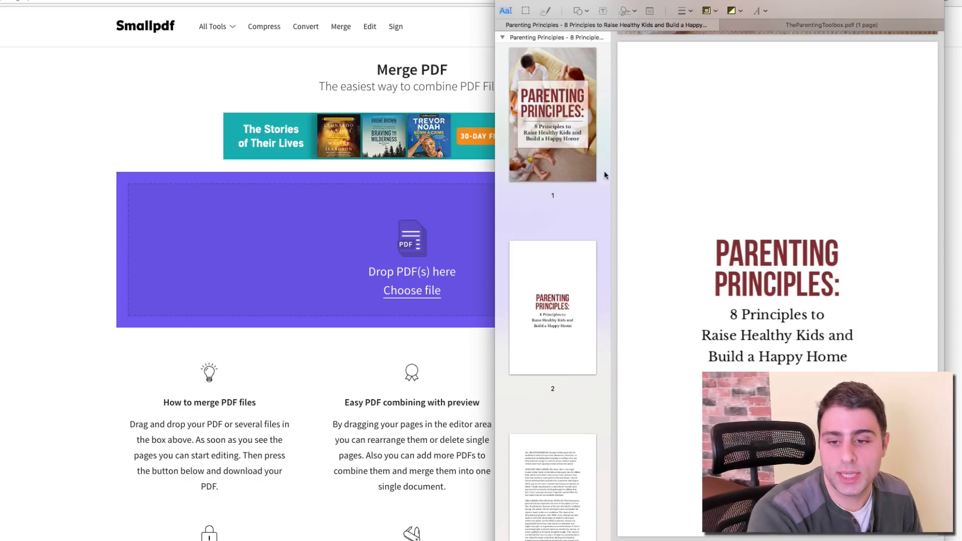
click(542, 540)
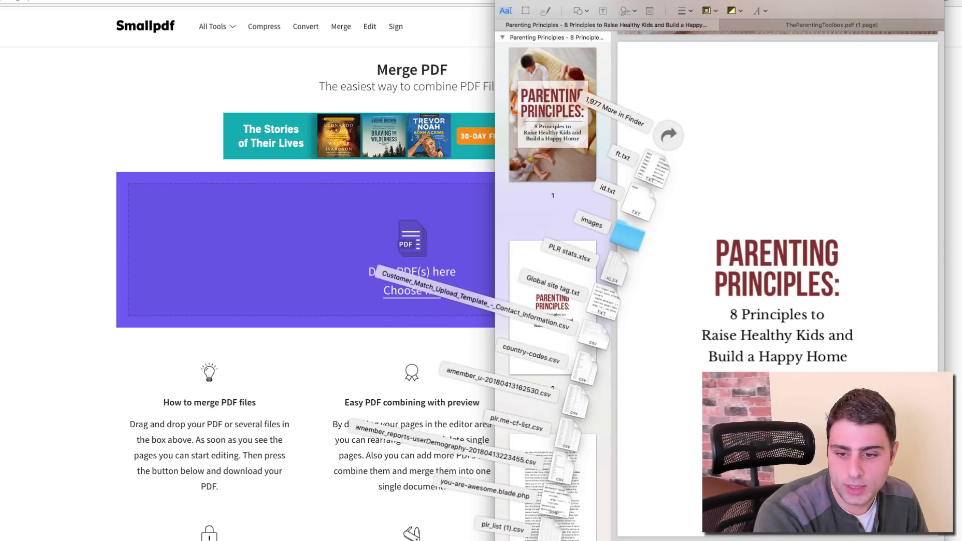
drag(543, 540, 371, 285)
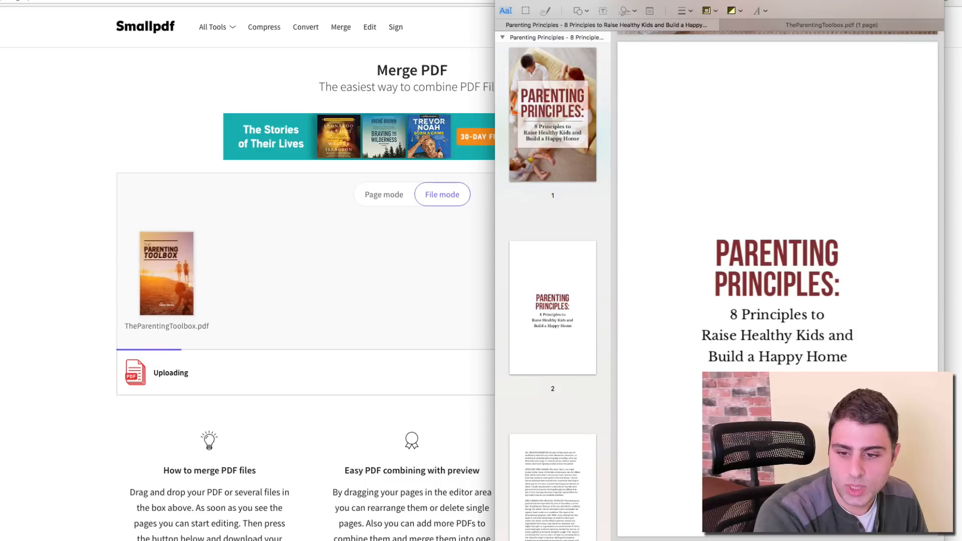
Step: Drag the Parenting Principles ebook PDF from Finder into the merge after the cover
click(542, 540)
click(711, 205)
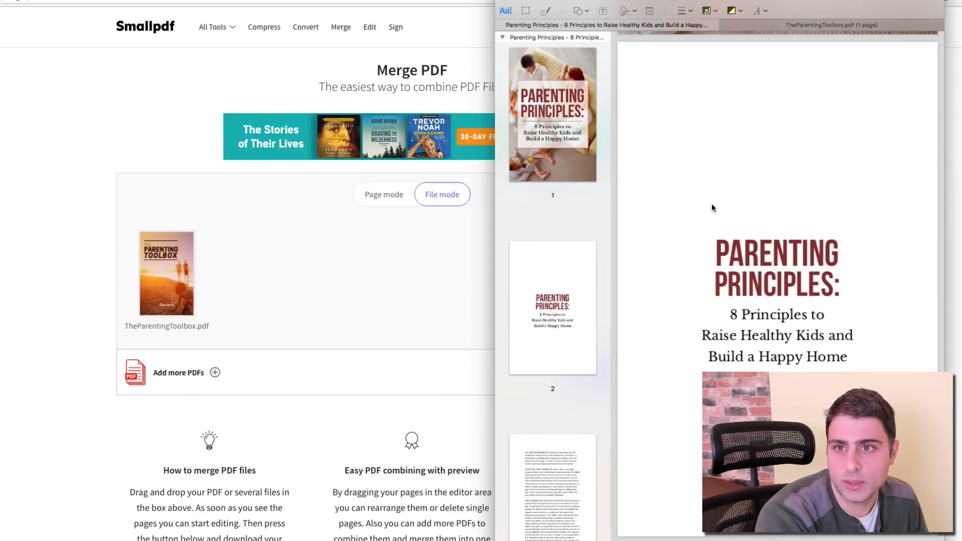
click(271, 540)
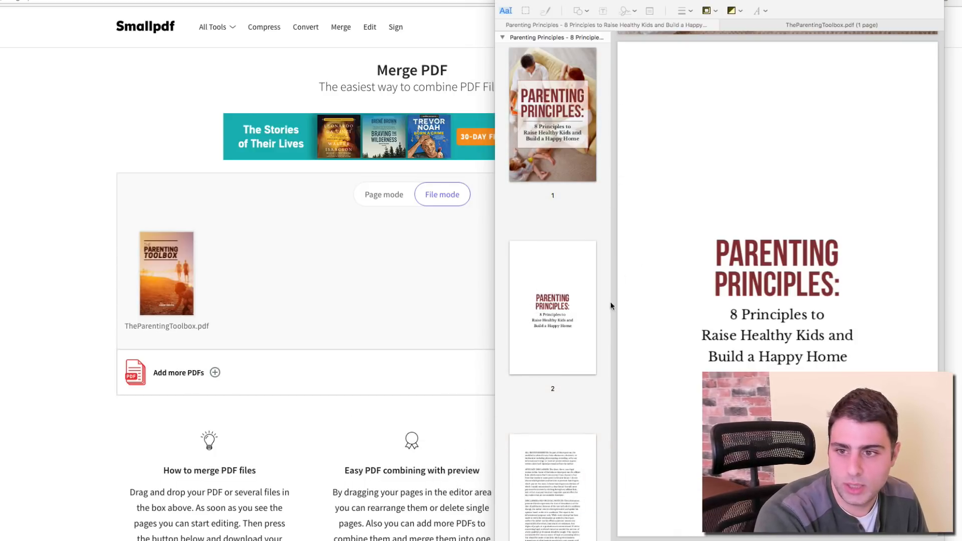
drag(274, 499, 823, 424)
drag(673, 444, 393, 282)
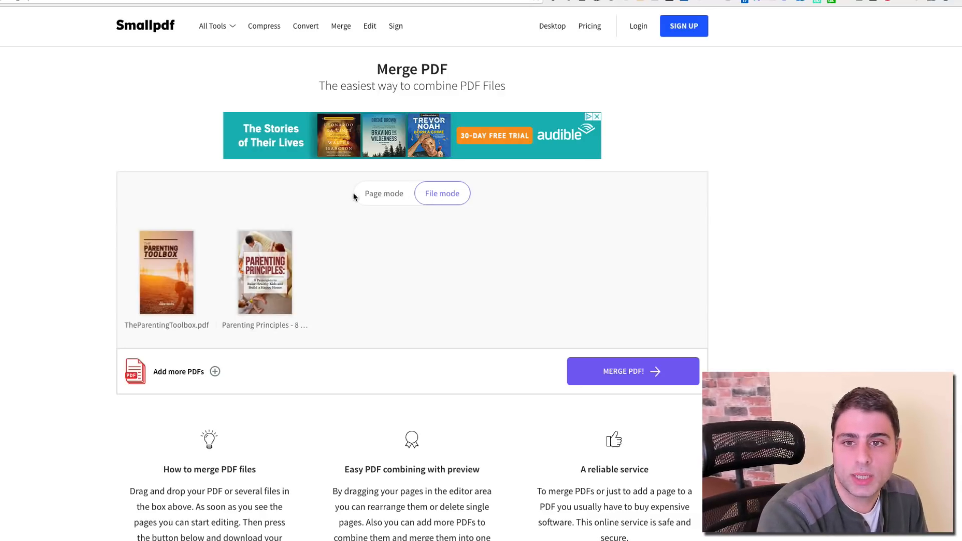
Step: In Page mode, delete the ebook's old cover page B1 and review the remaining pages
click(392, 197)
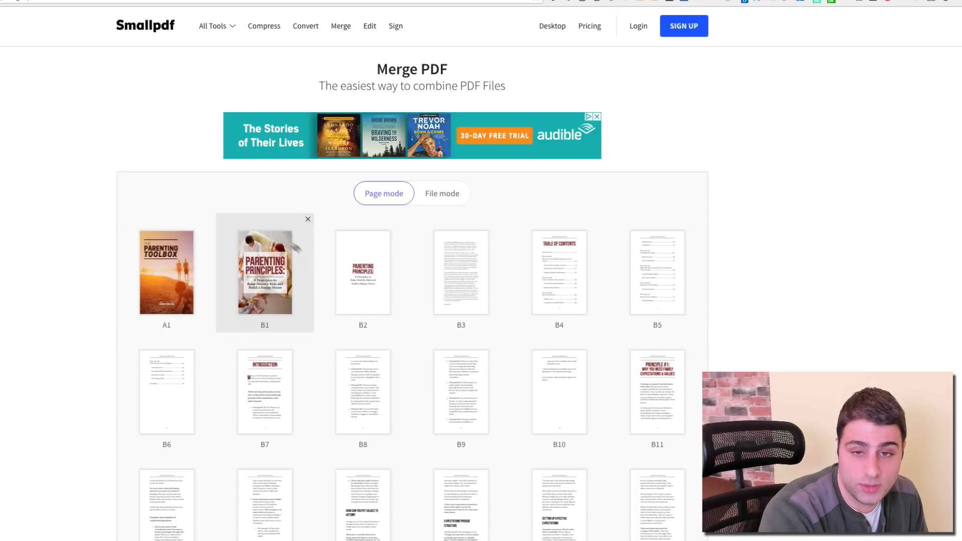
click(308, 220)
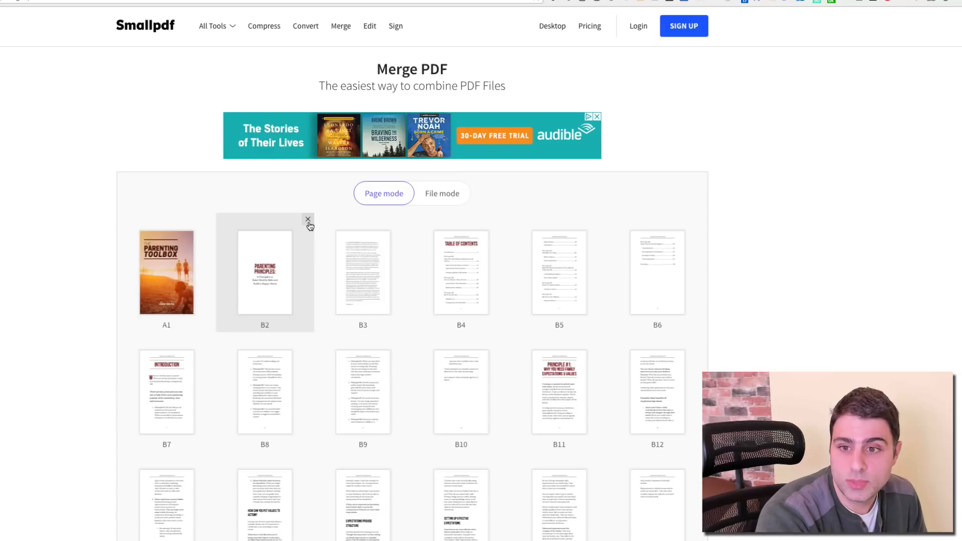
scroll(333, 491, down, 20)
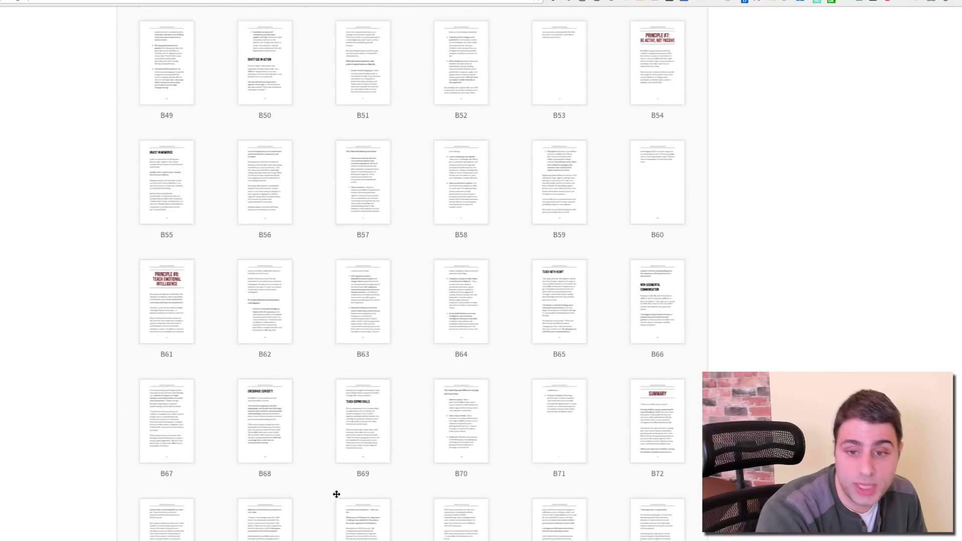
scroll(336, 493, down, 3)
scroll(336, 494, up, 20)
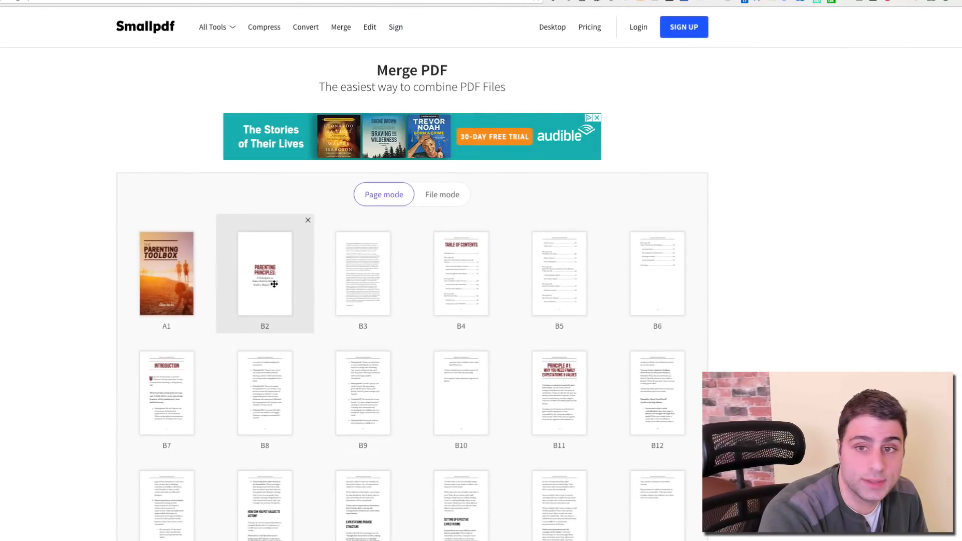
scroll(274, 284, down, 15)
scroll(274, 284, up, 15)
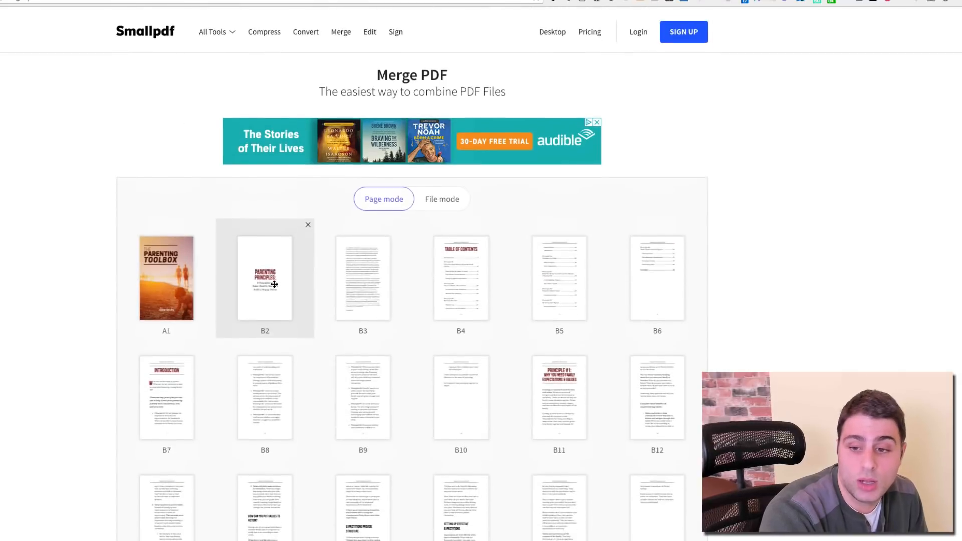
scroll(350, 410, down, 20)
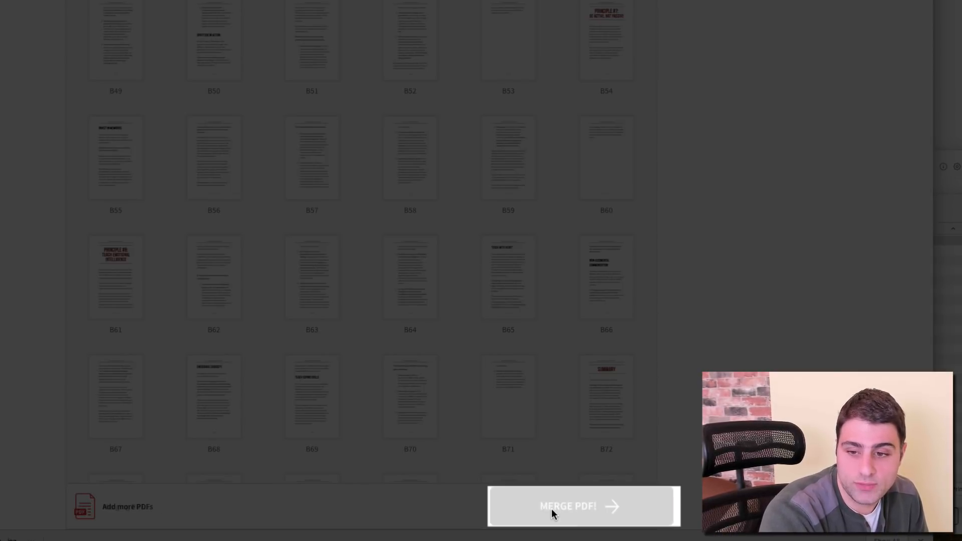
Step: Merge into one PDF, check the merged pages, then dismiss Canva's download notice
click(552, 510)
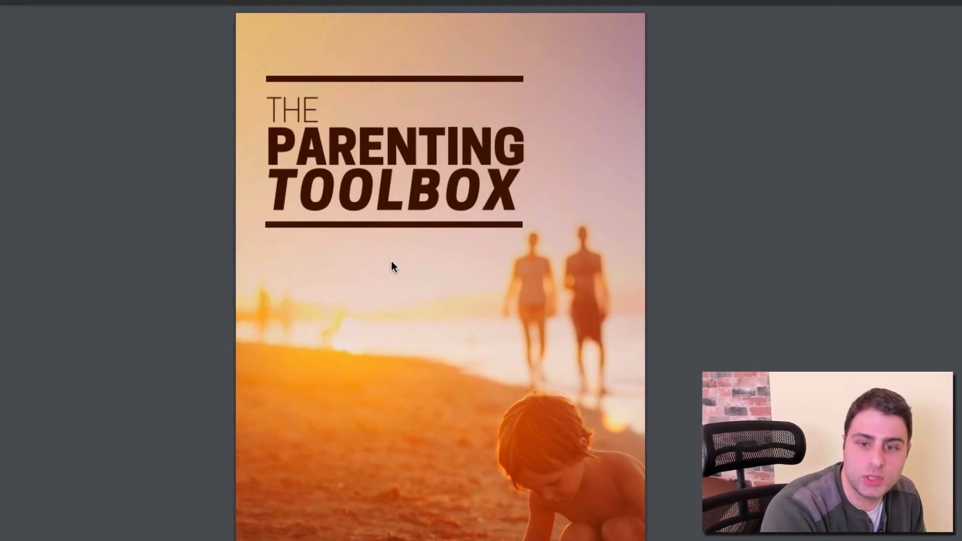
scroll(391, 266, down, 20)
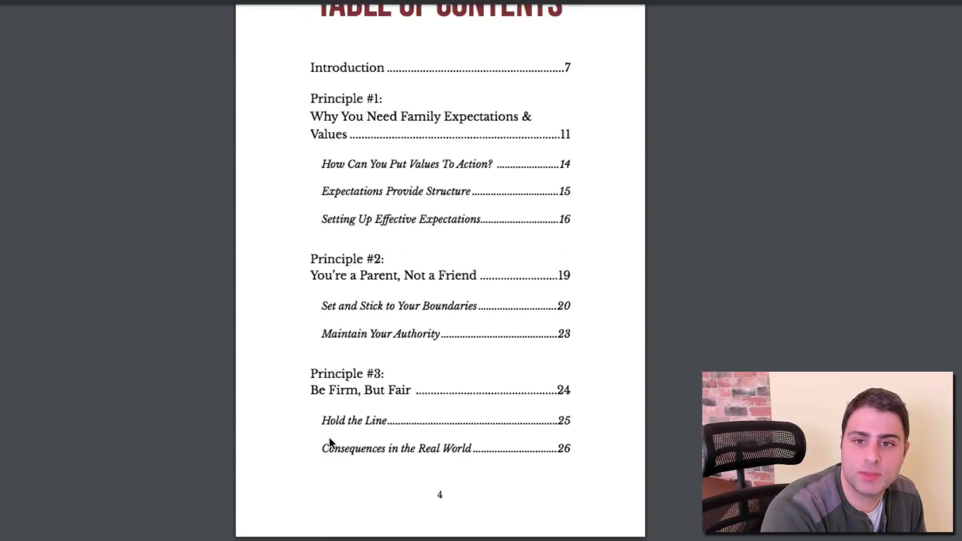
scroll(329, 444, down, 10)
scroll(329, 443, up, 20)
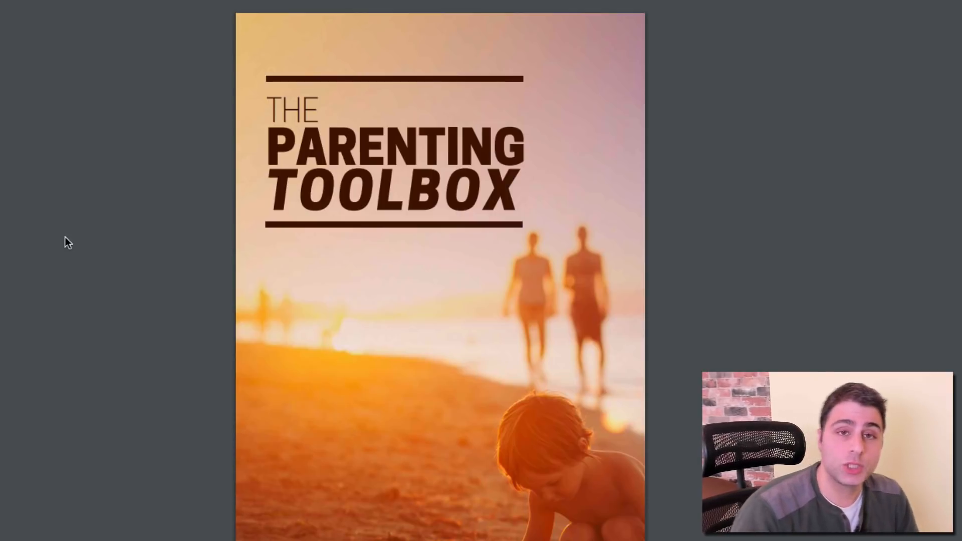
scroll(65, 236, down, 6)
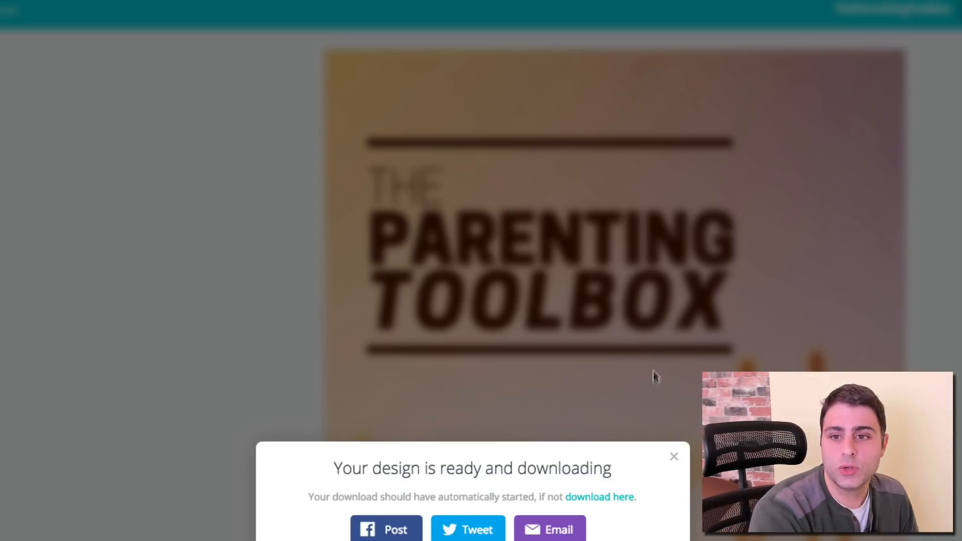
click(672, 451)
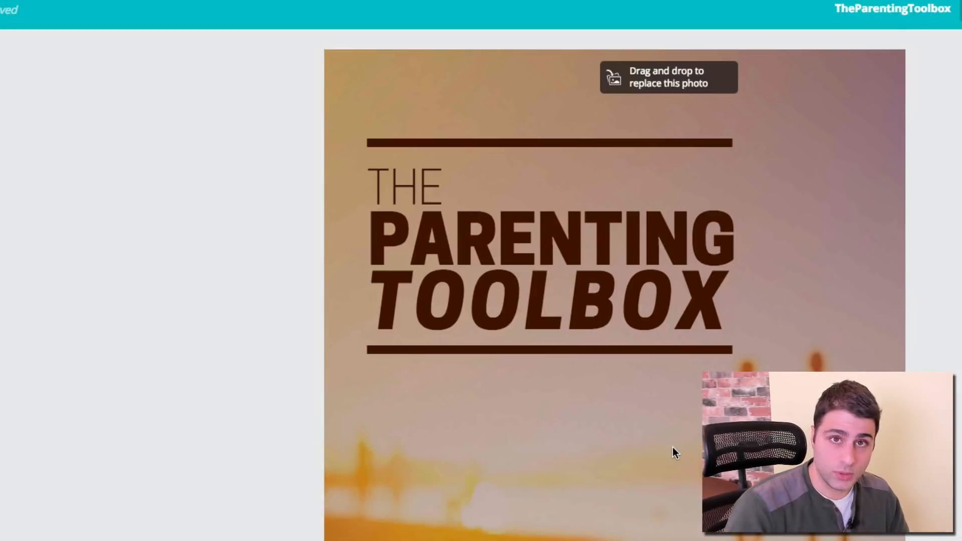